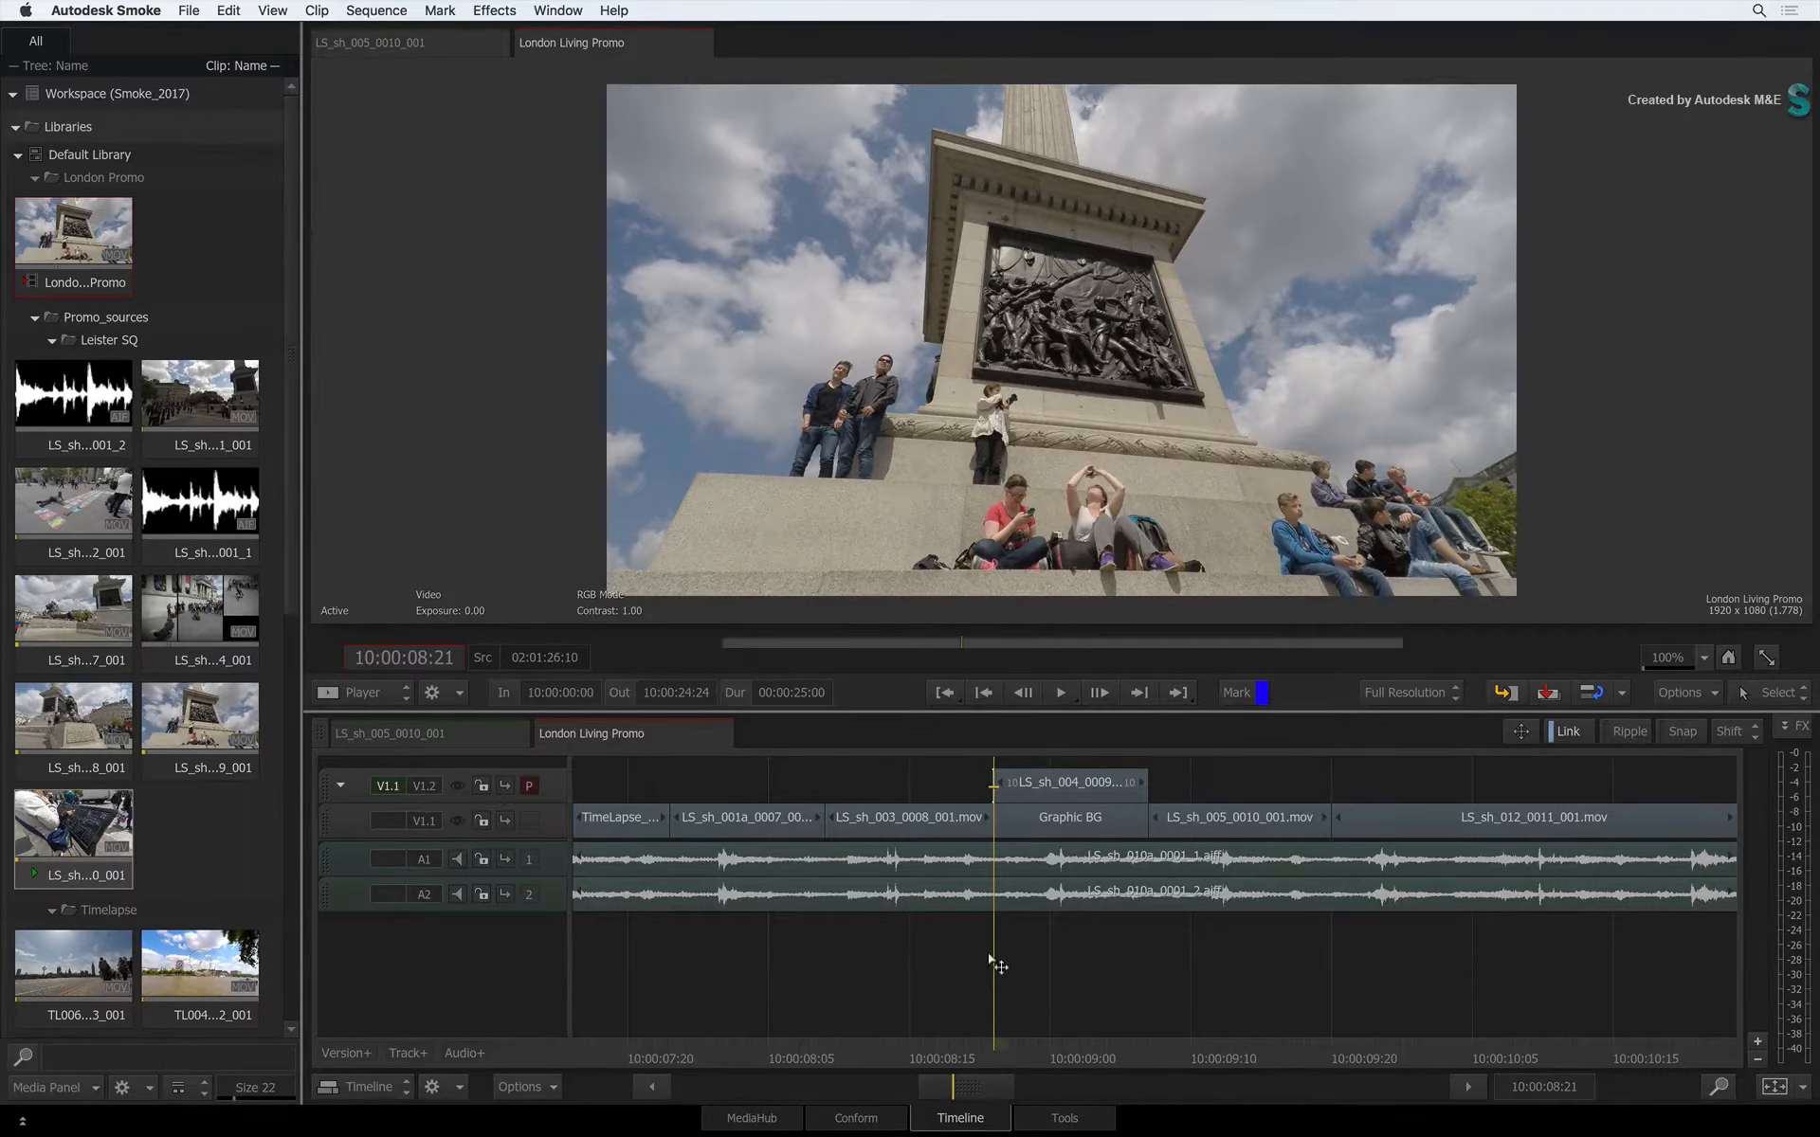
Step: Park the positioner at the start of the LS_sh_004_0009_001.mov segment and show the effects controls for the timeline
left_click_drag(990, 955, 1048, 947)
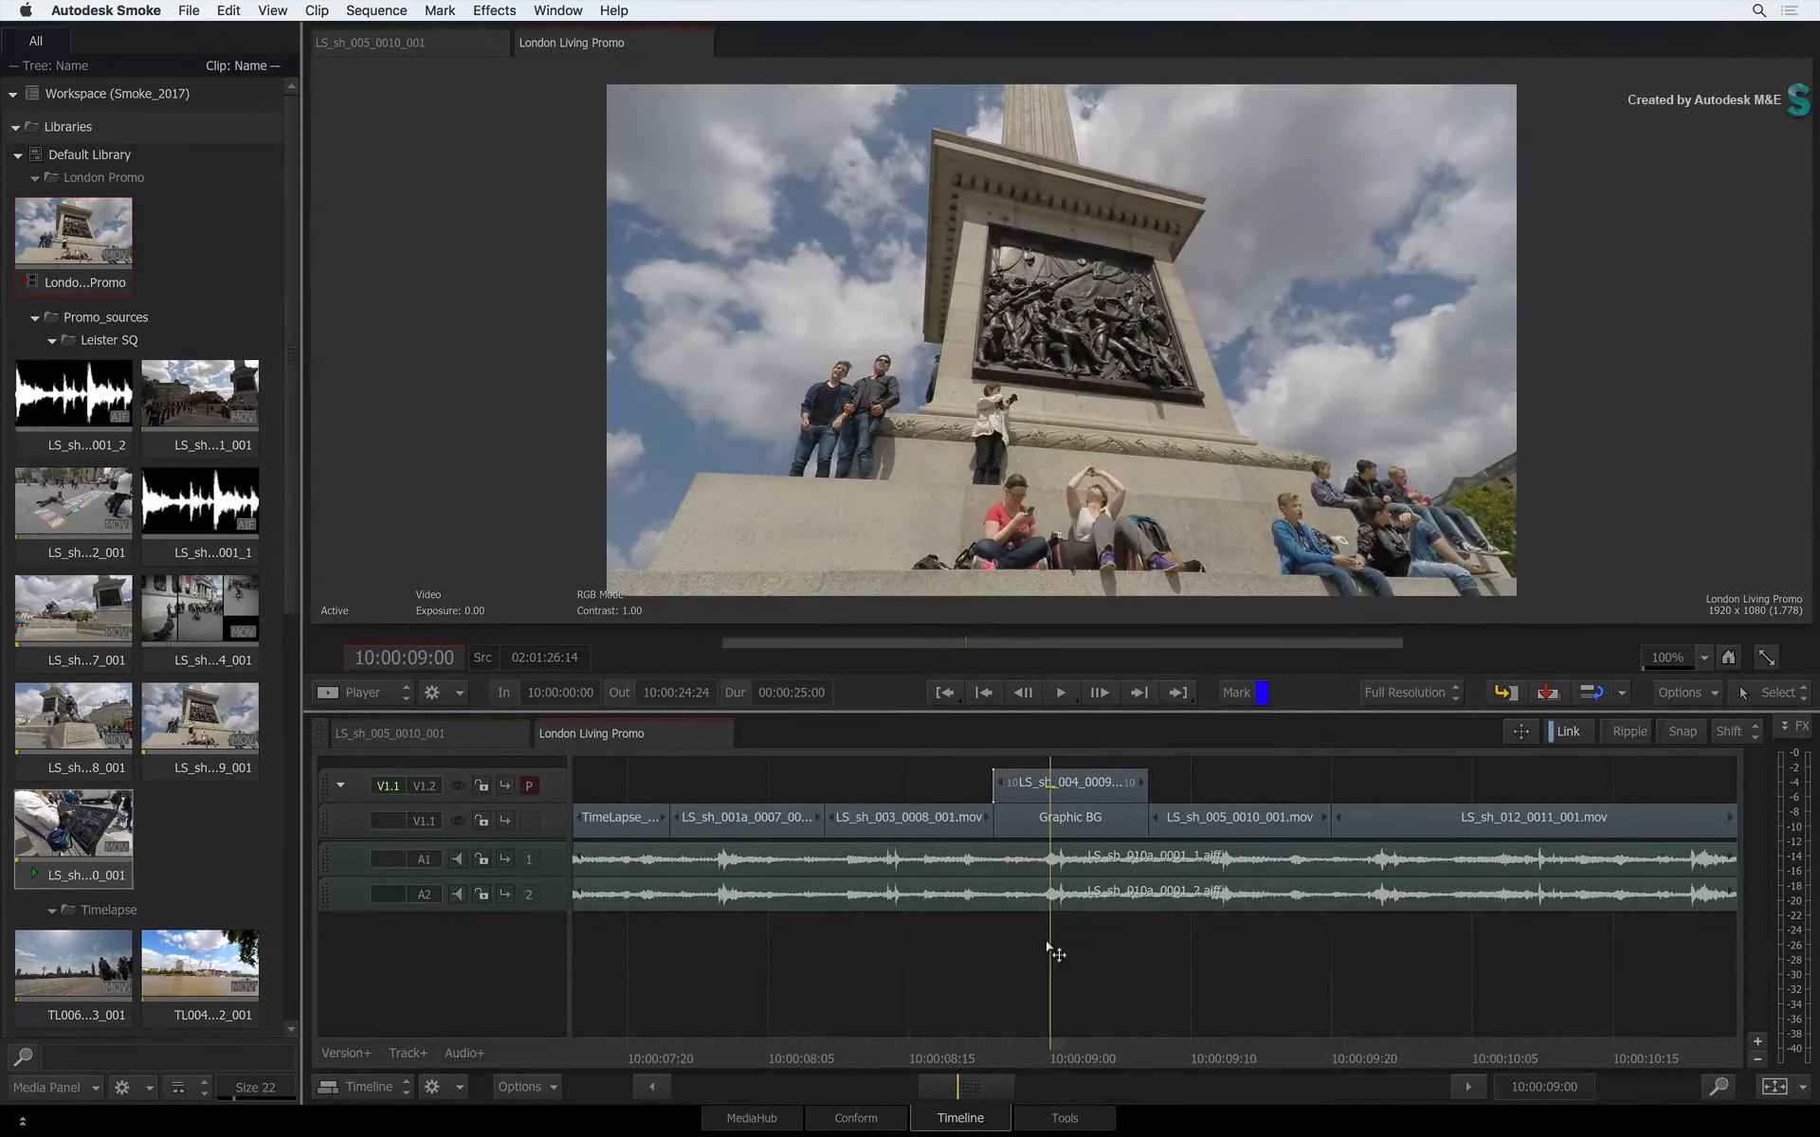
key("Up")
left_click_drag(956, 1090, 952, 928)
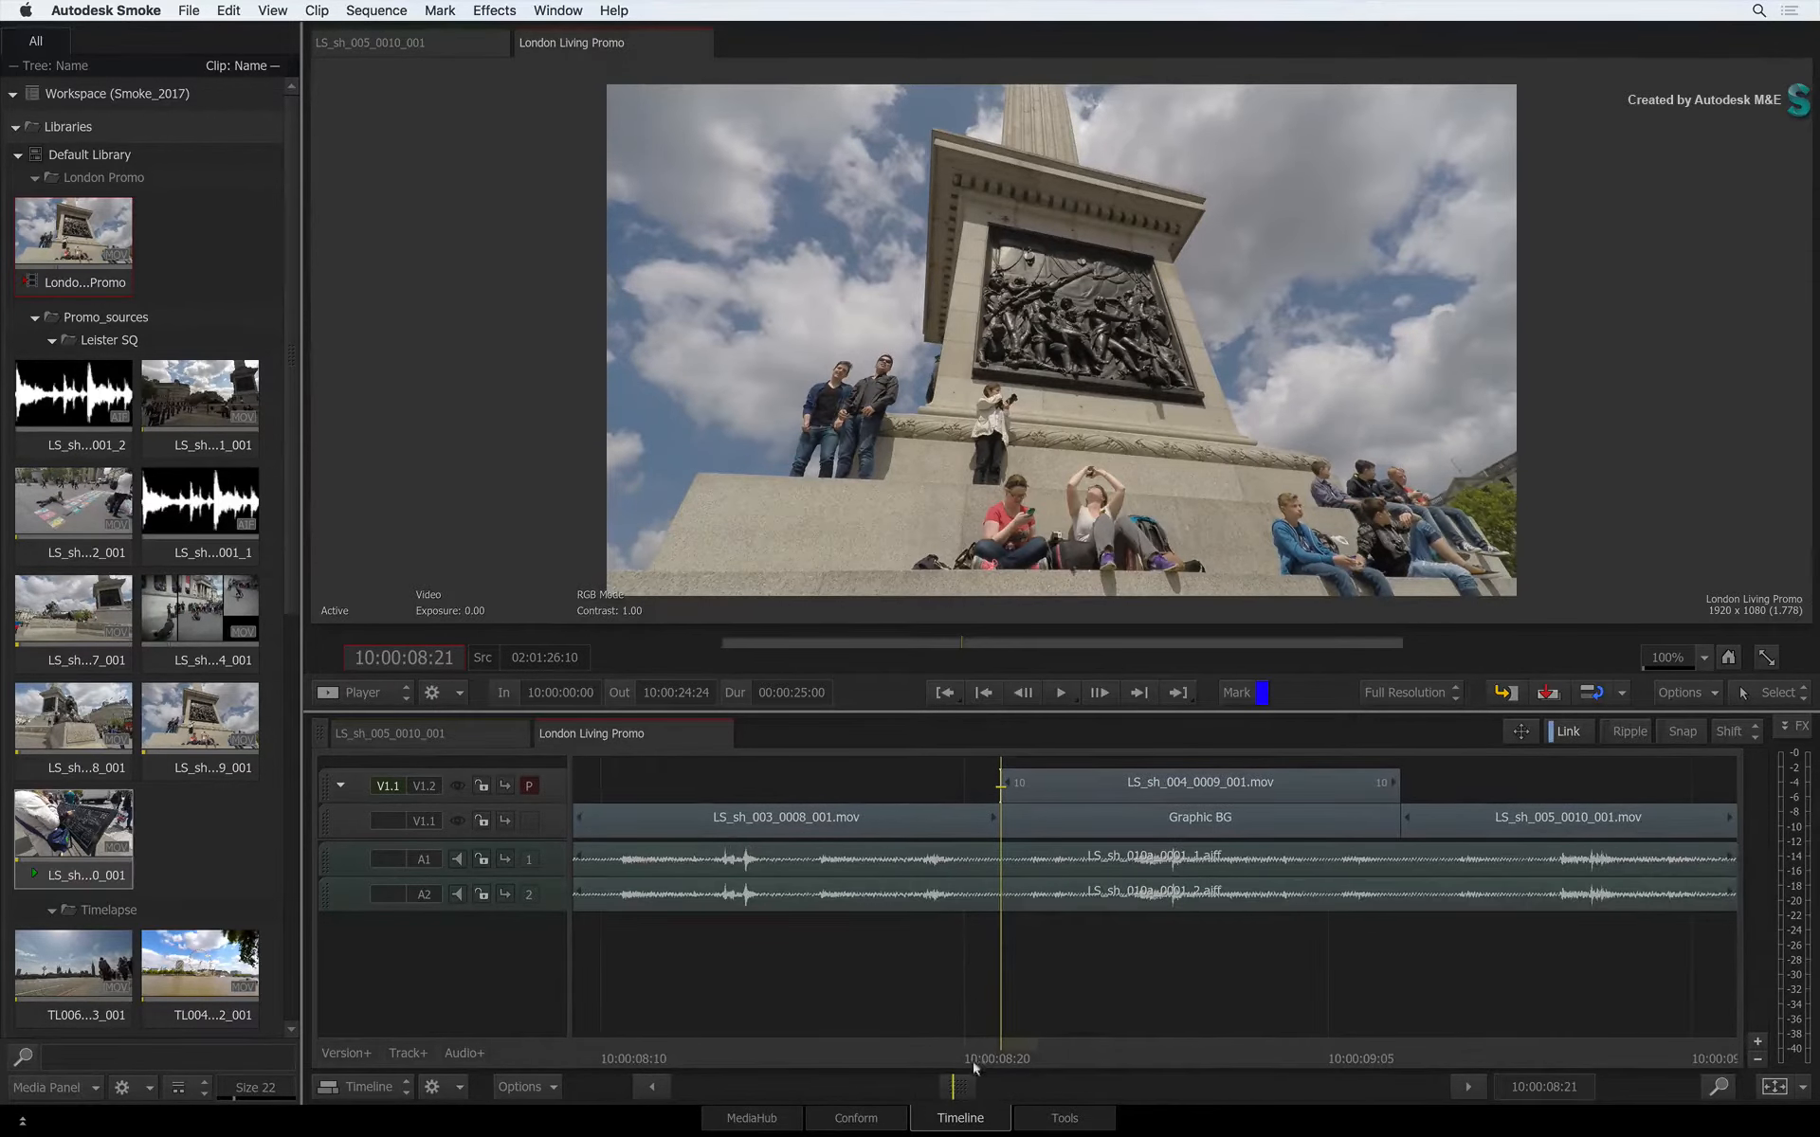
left_click_drag(959, 1083, 968, 1084)
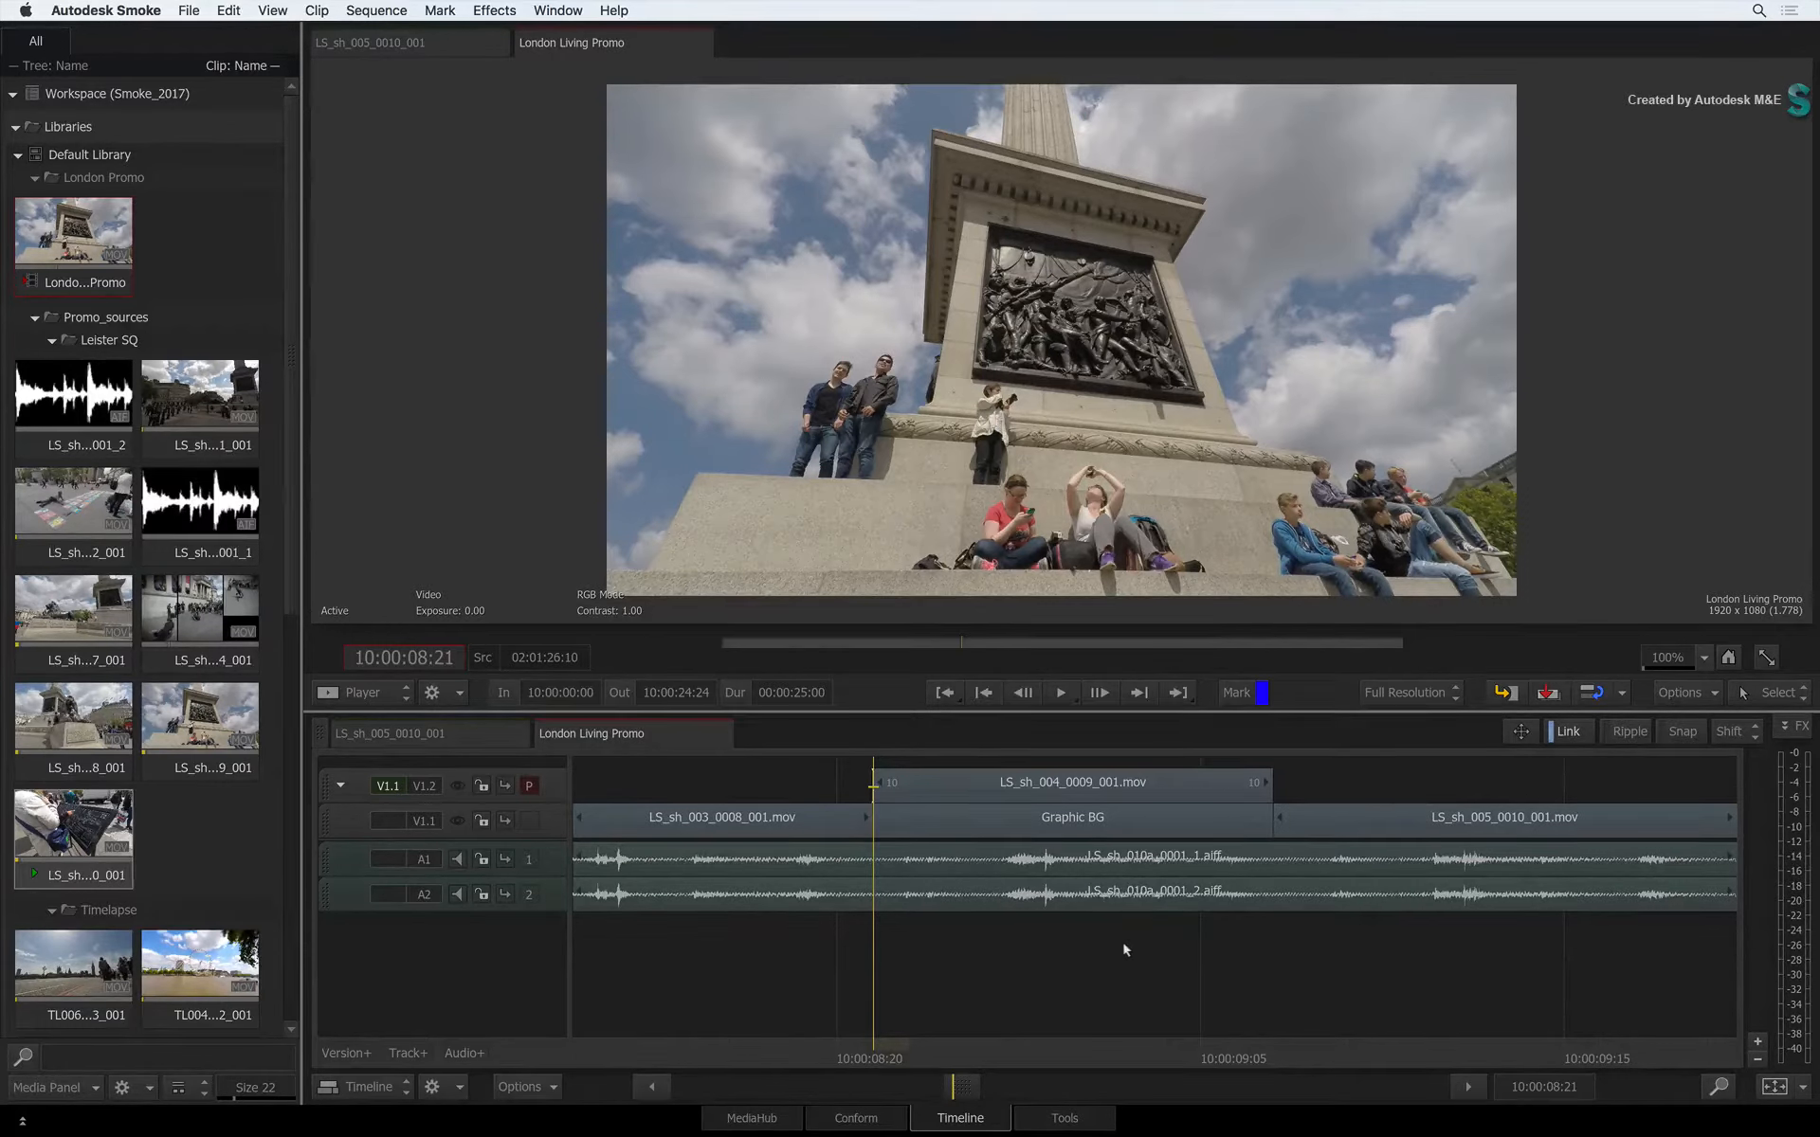
left_click(1778, 726)
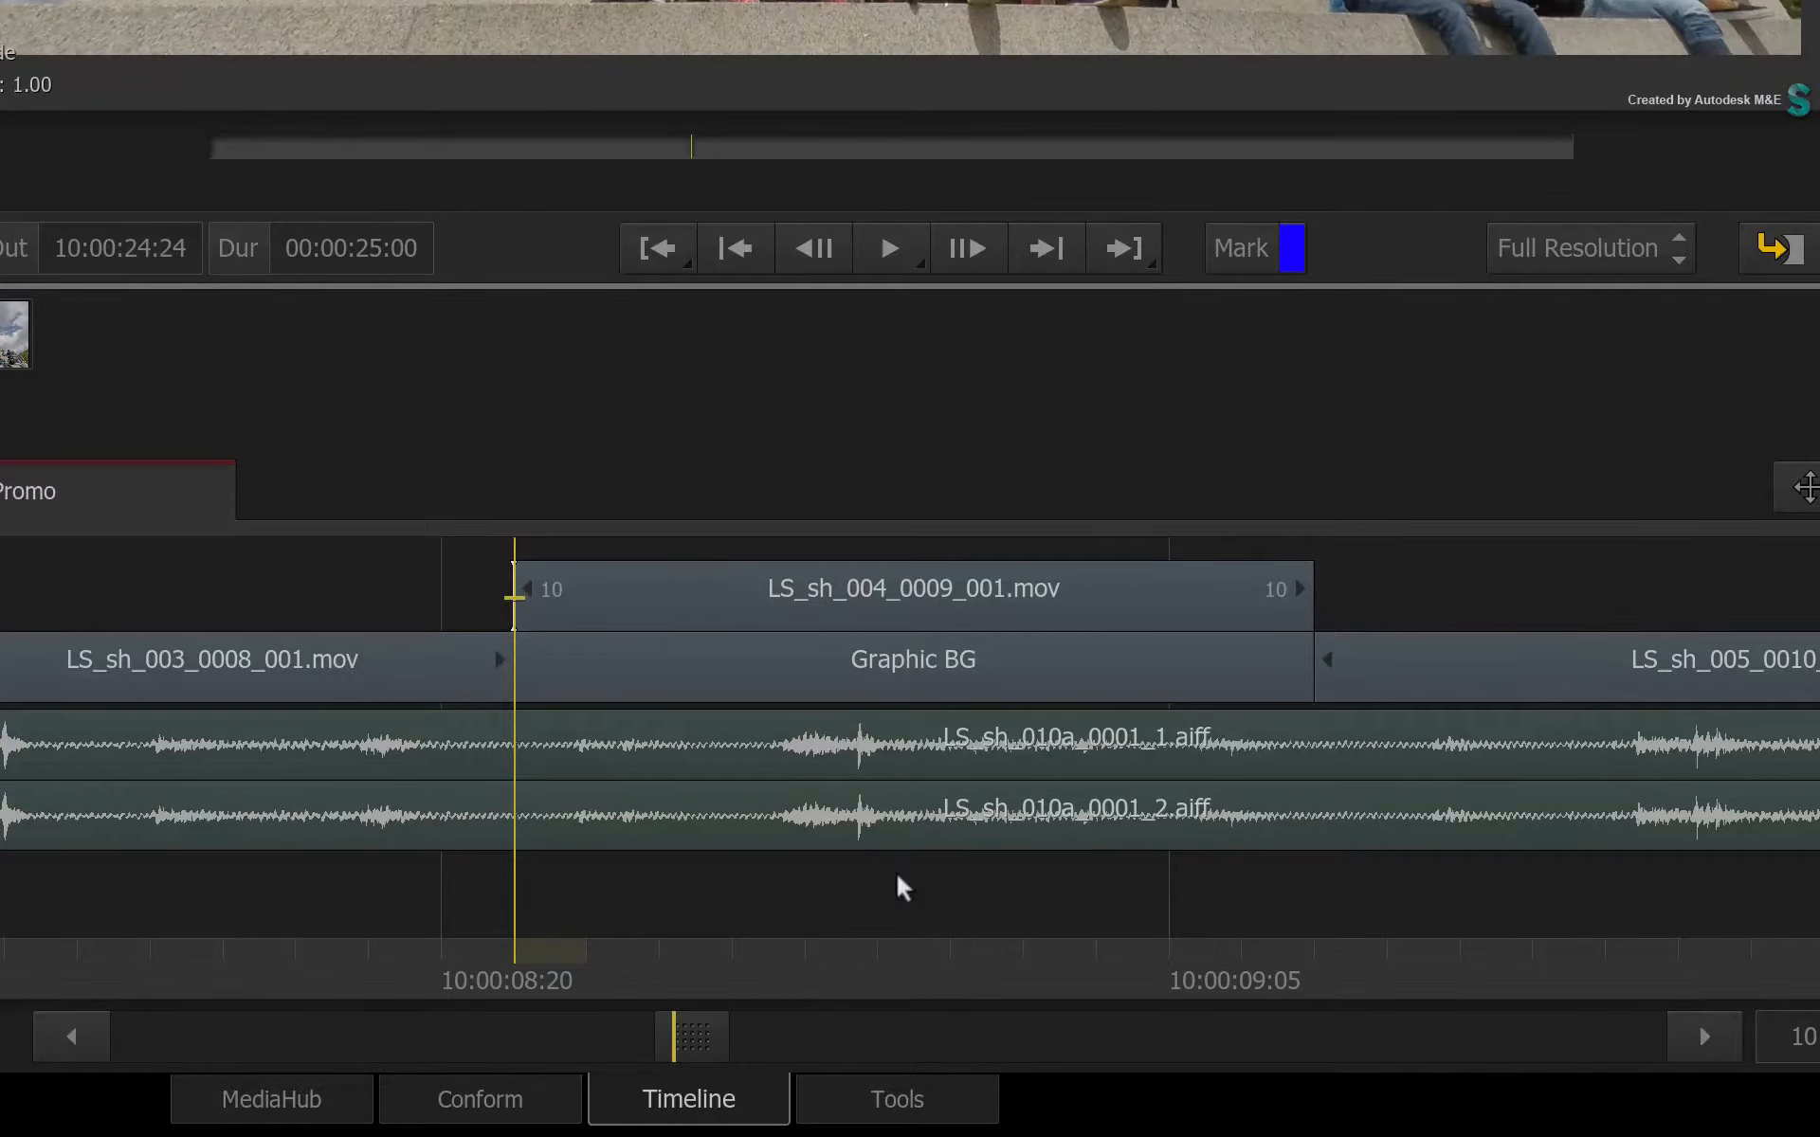
Step: Add a Blur effect to the LS_sh_004_0009_001.mov segment on the upper video track
left_click(953, 565)
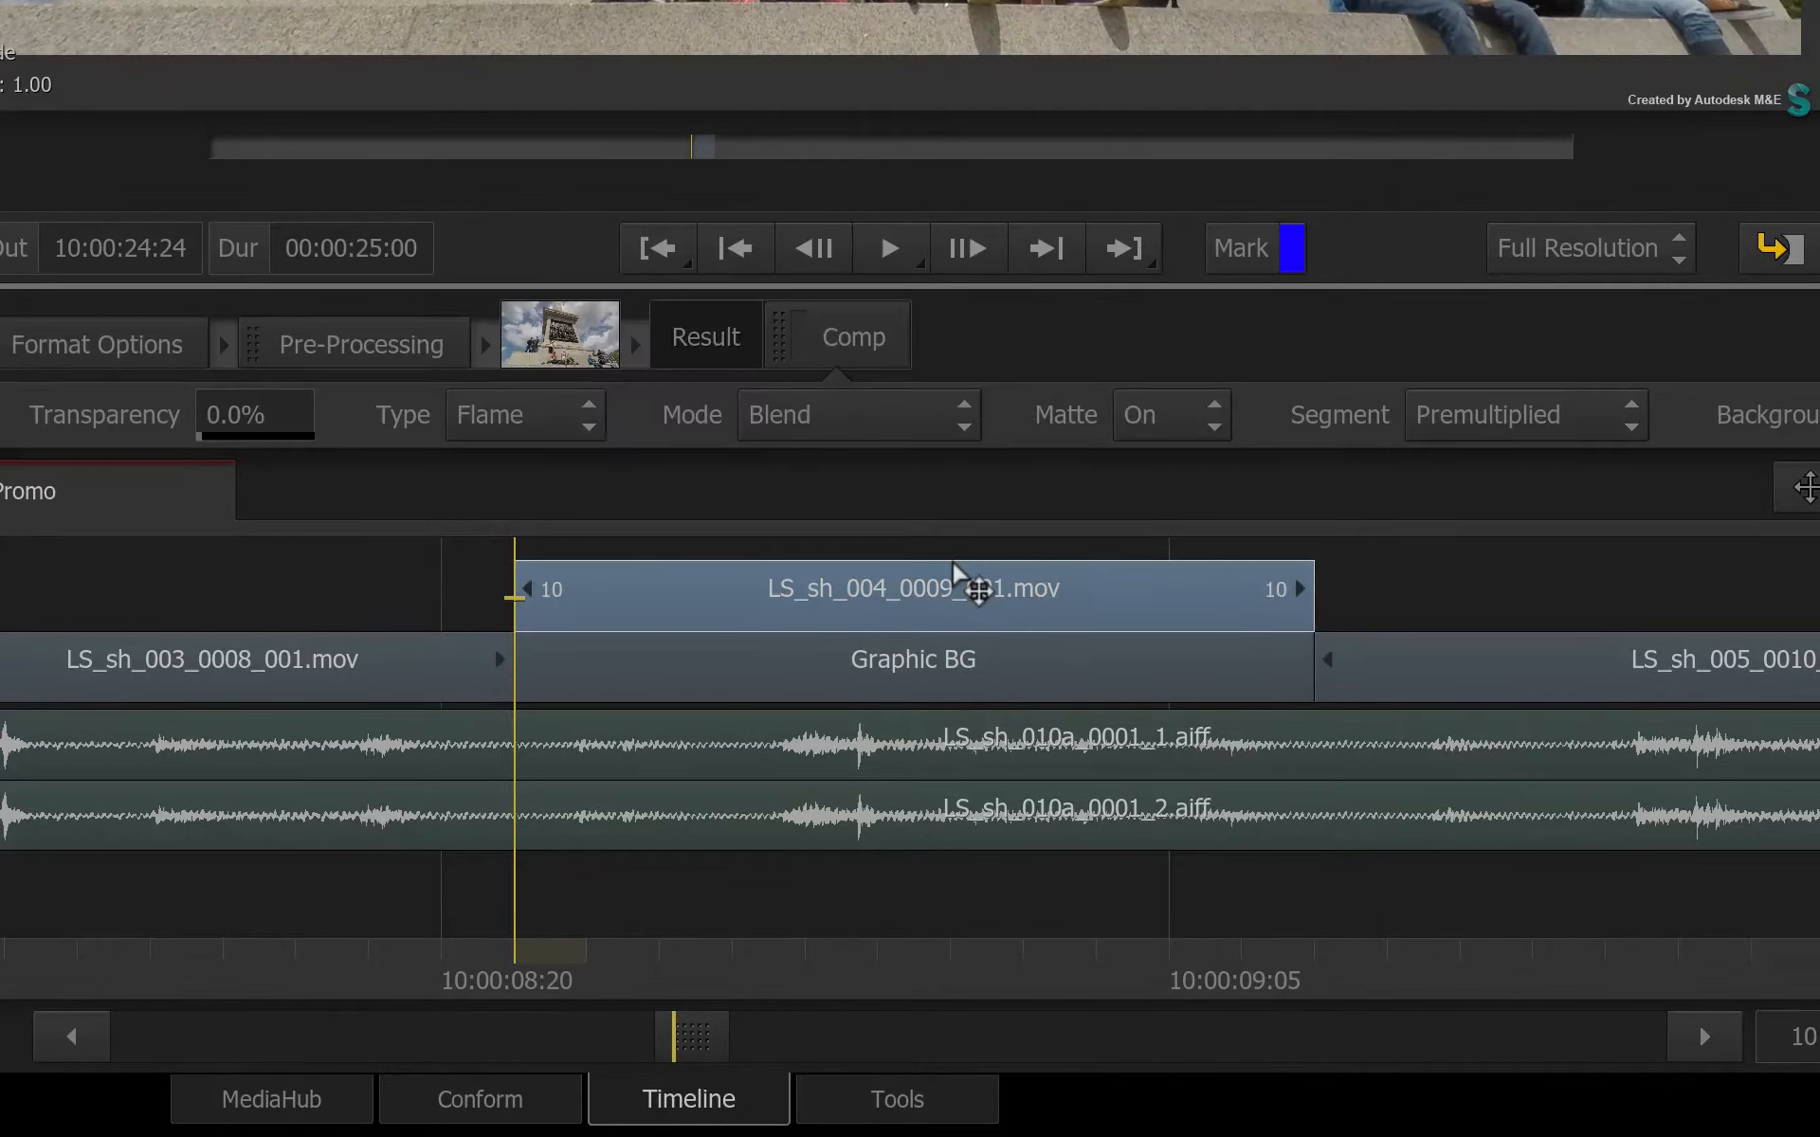
key("ctrl+Tab")
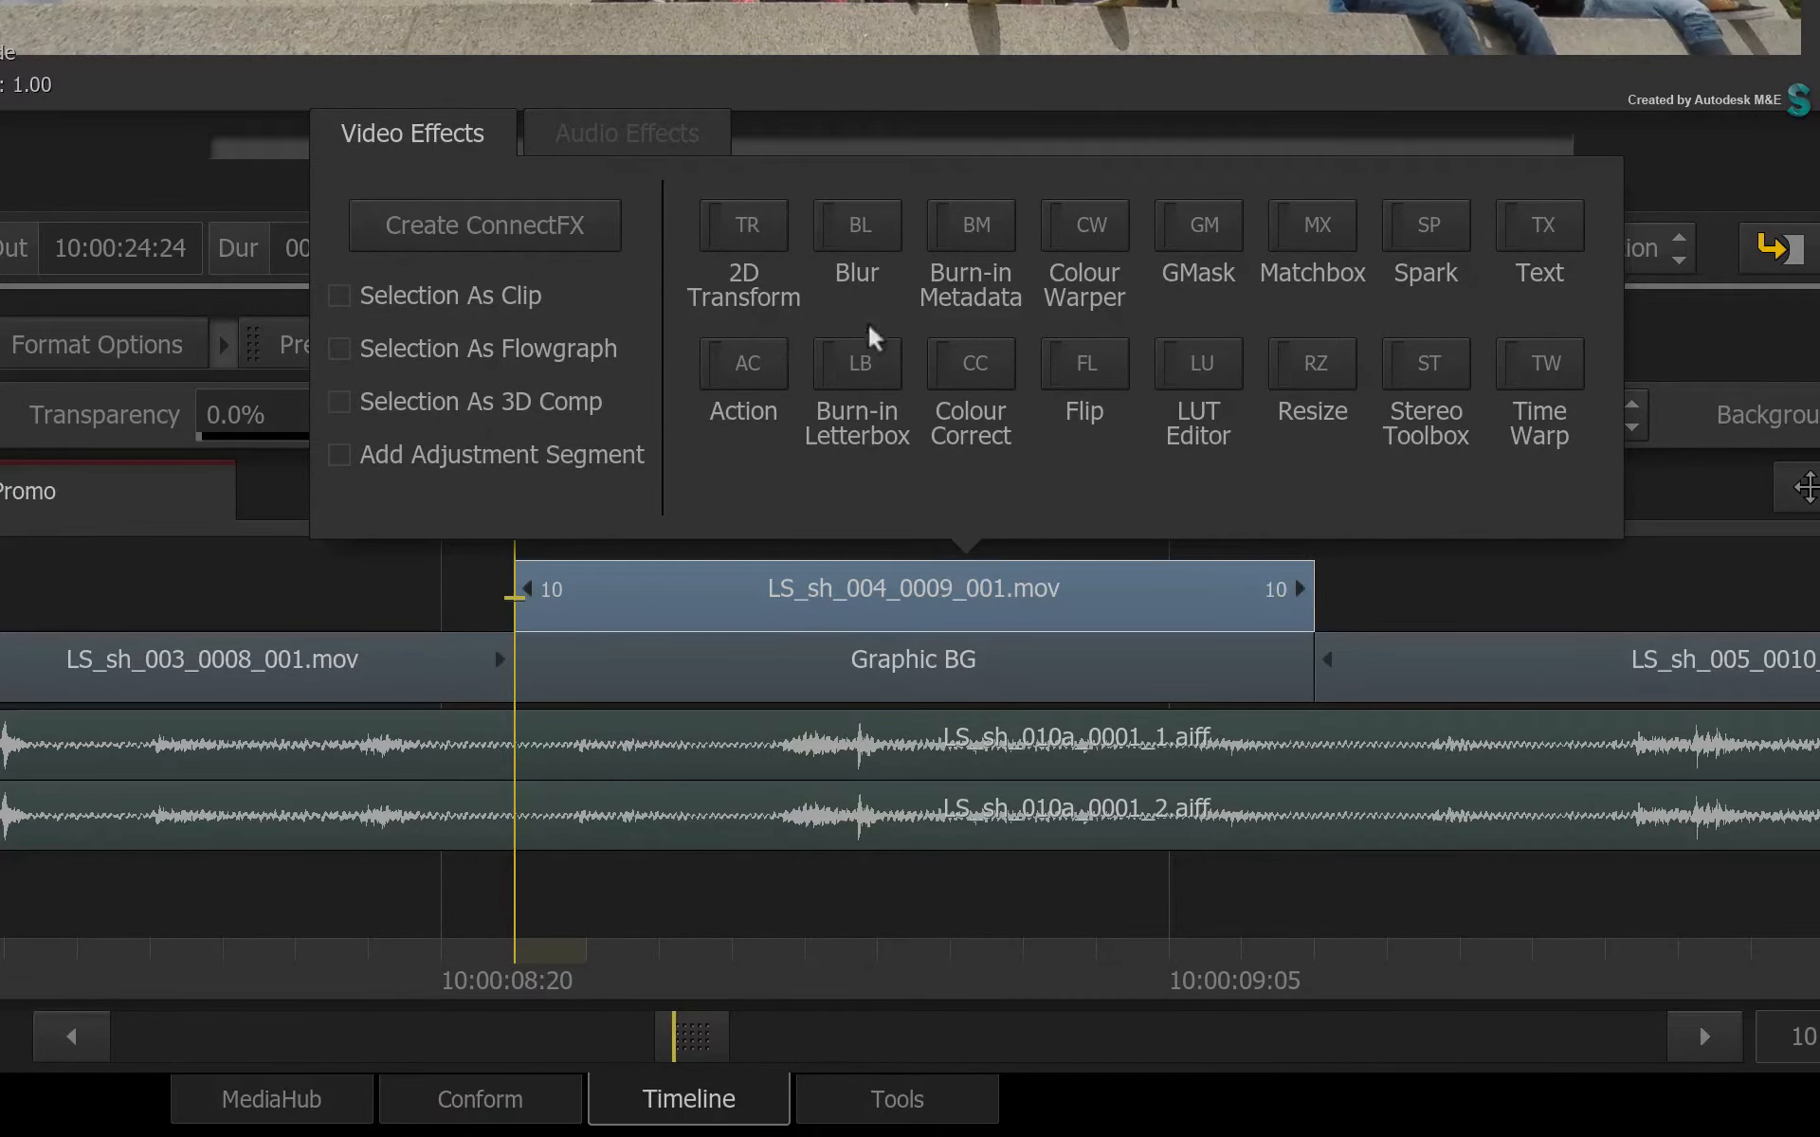
left_click(846, 218)
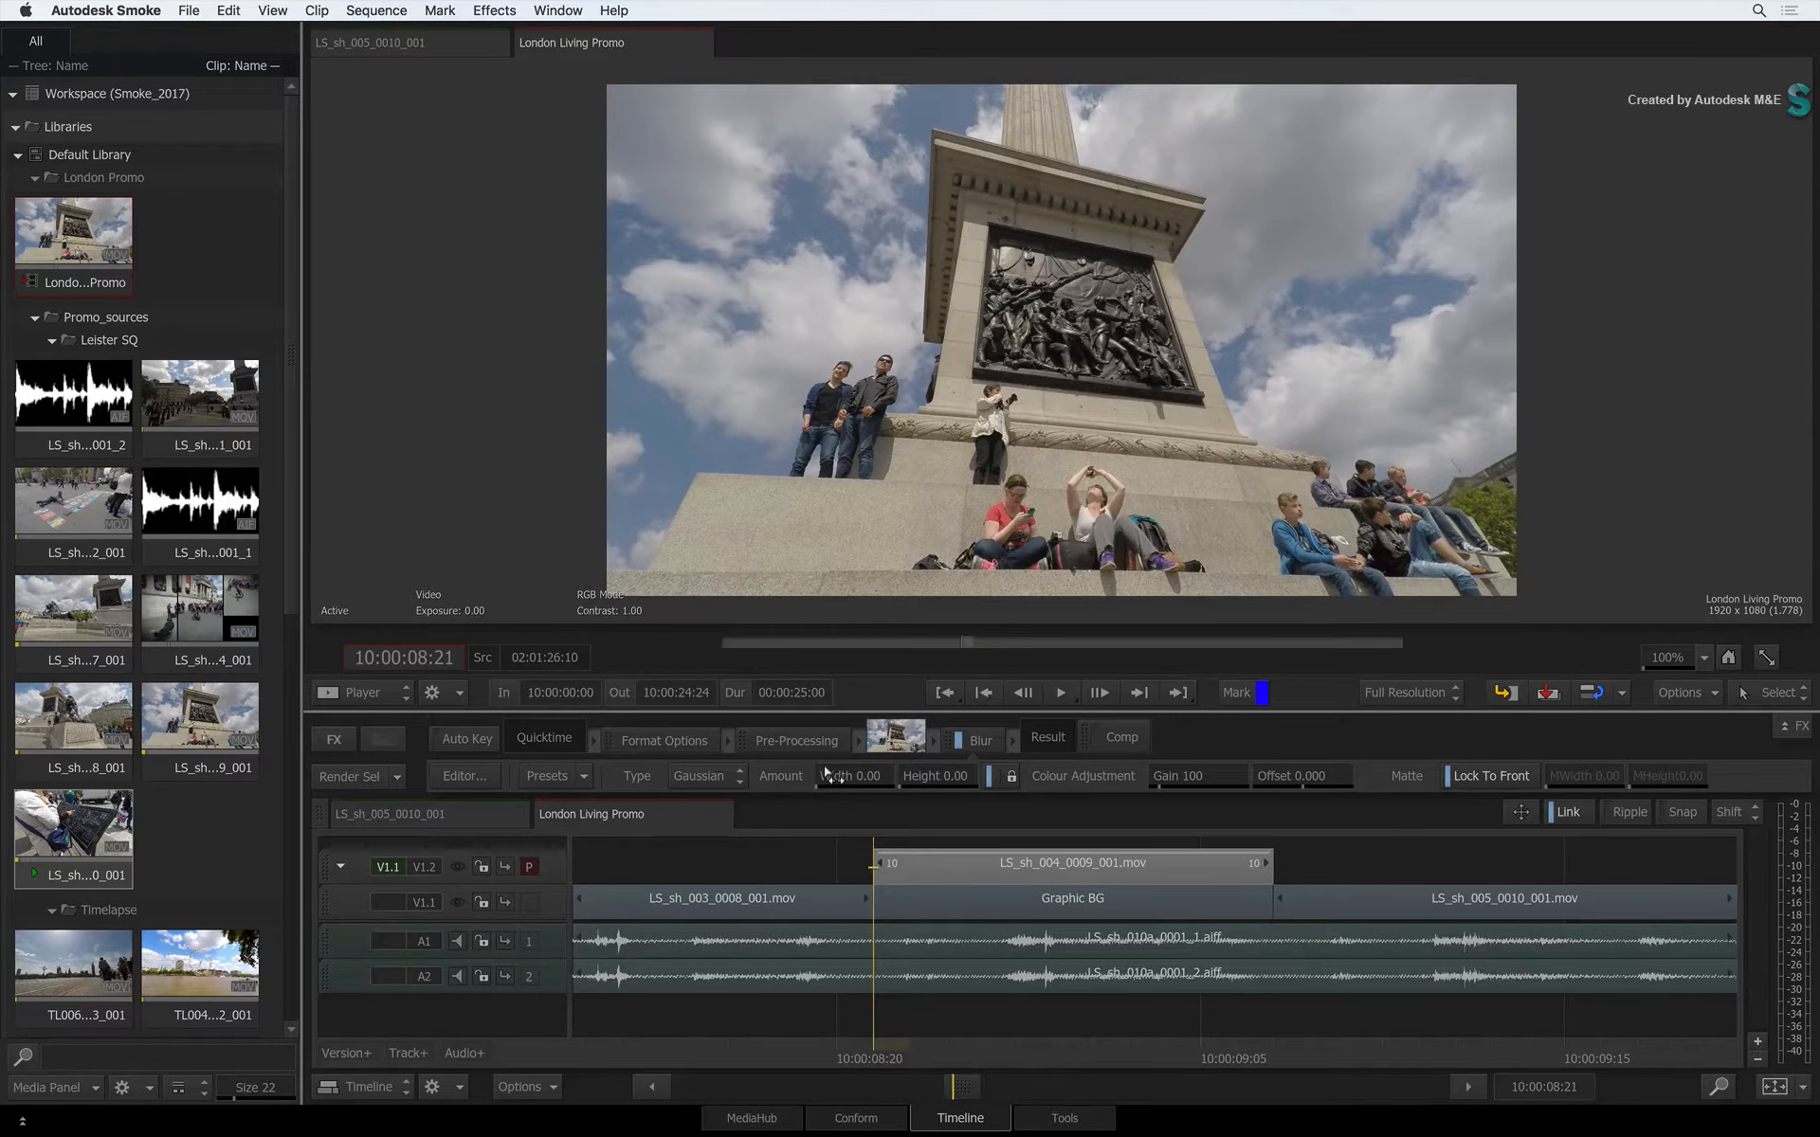
Step: Adjust the Gaussian blur amount to a width and height of 9.20
left_click_drag(824, 776, 924, 775)
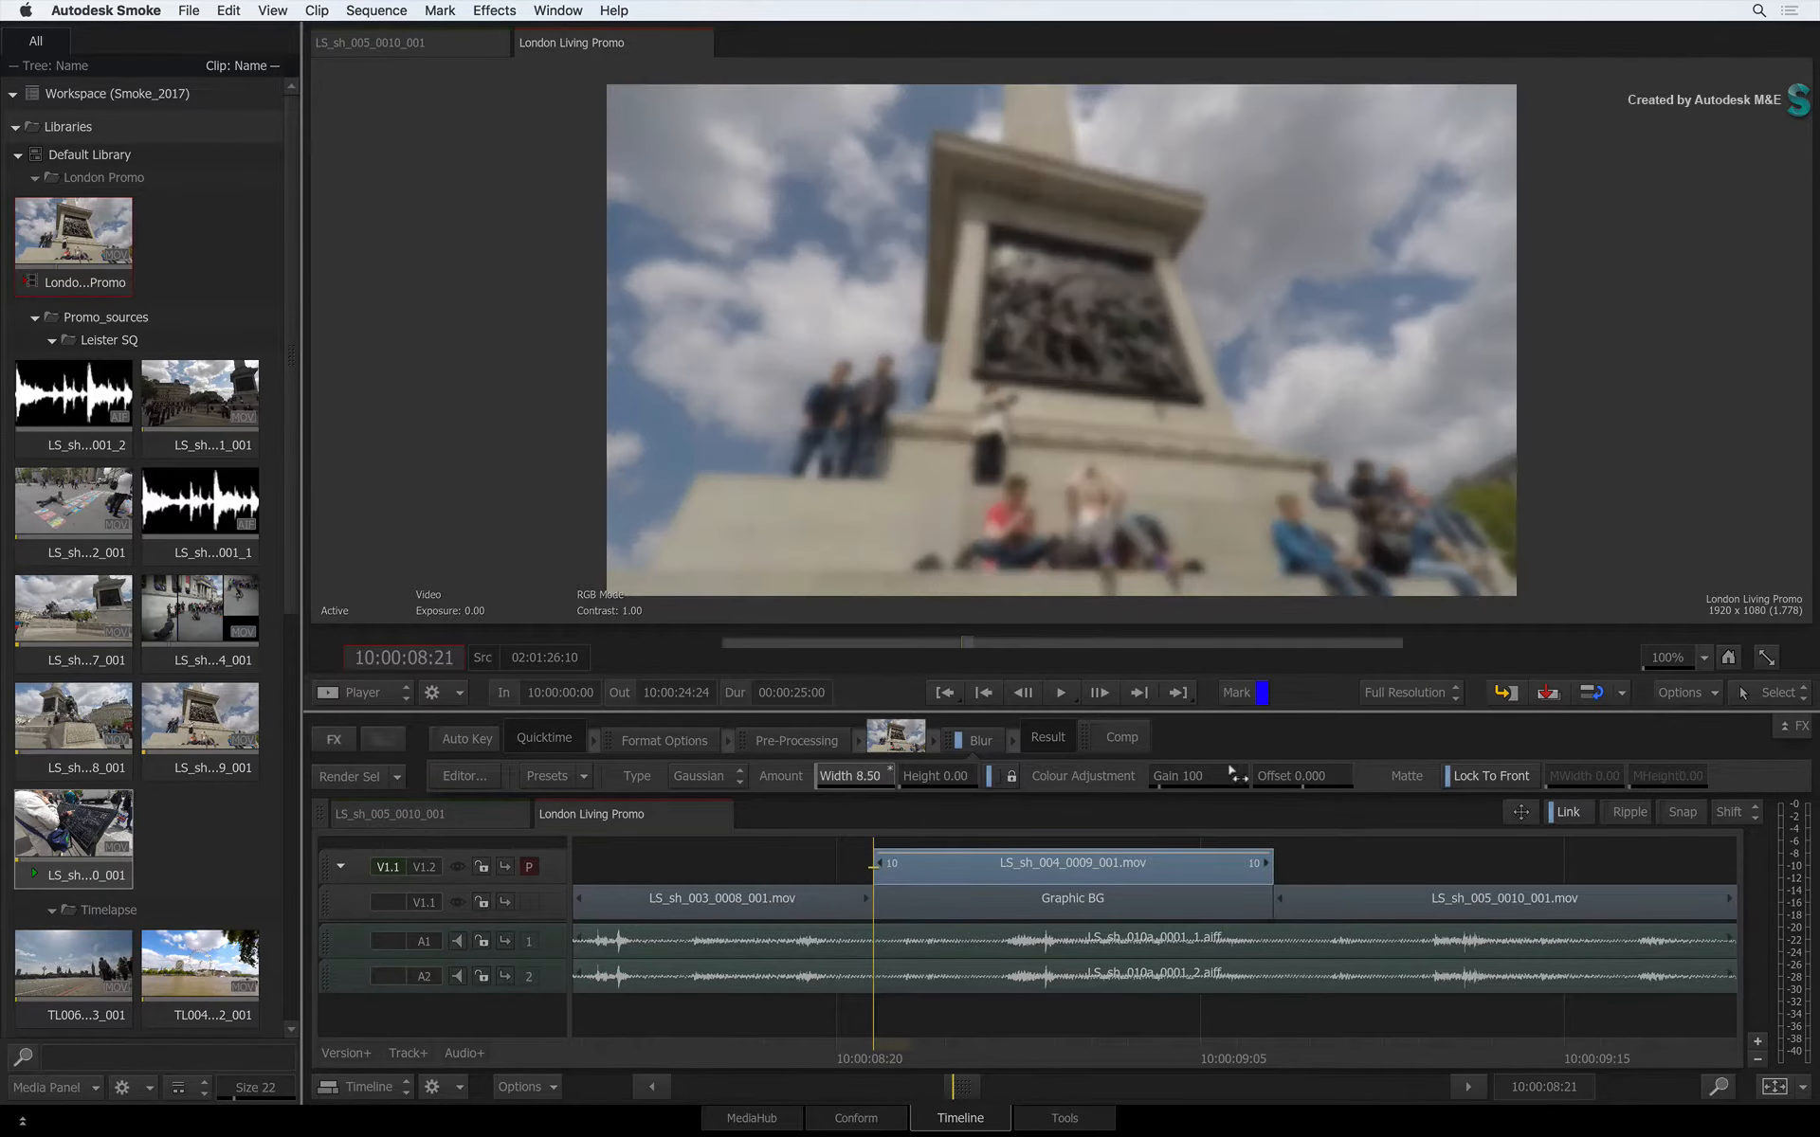
left_click(1477, 772)
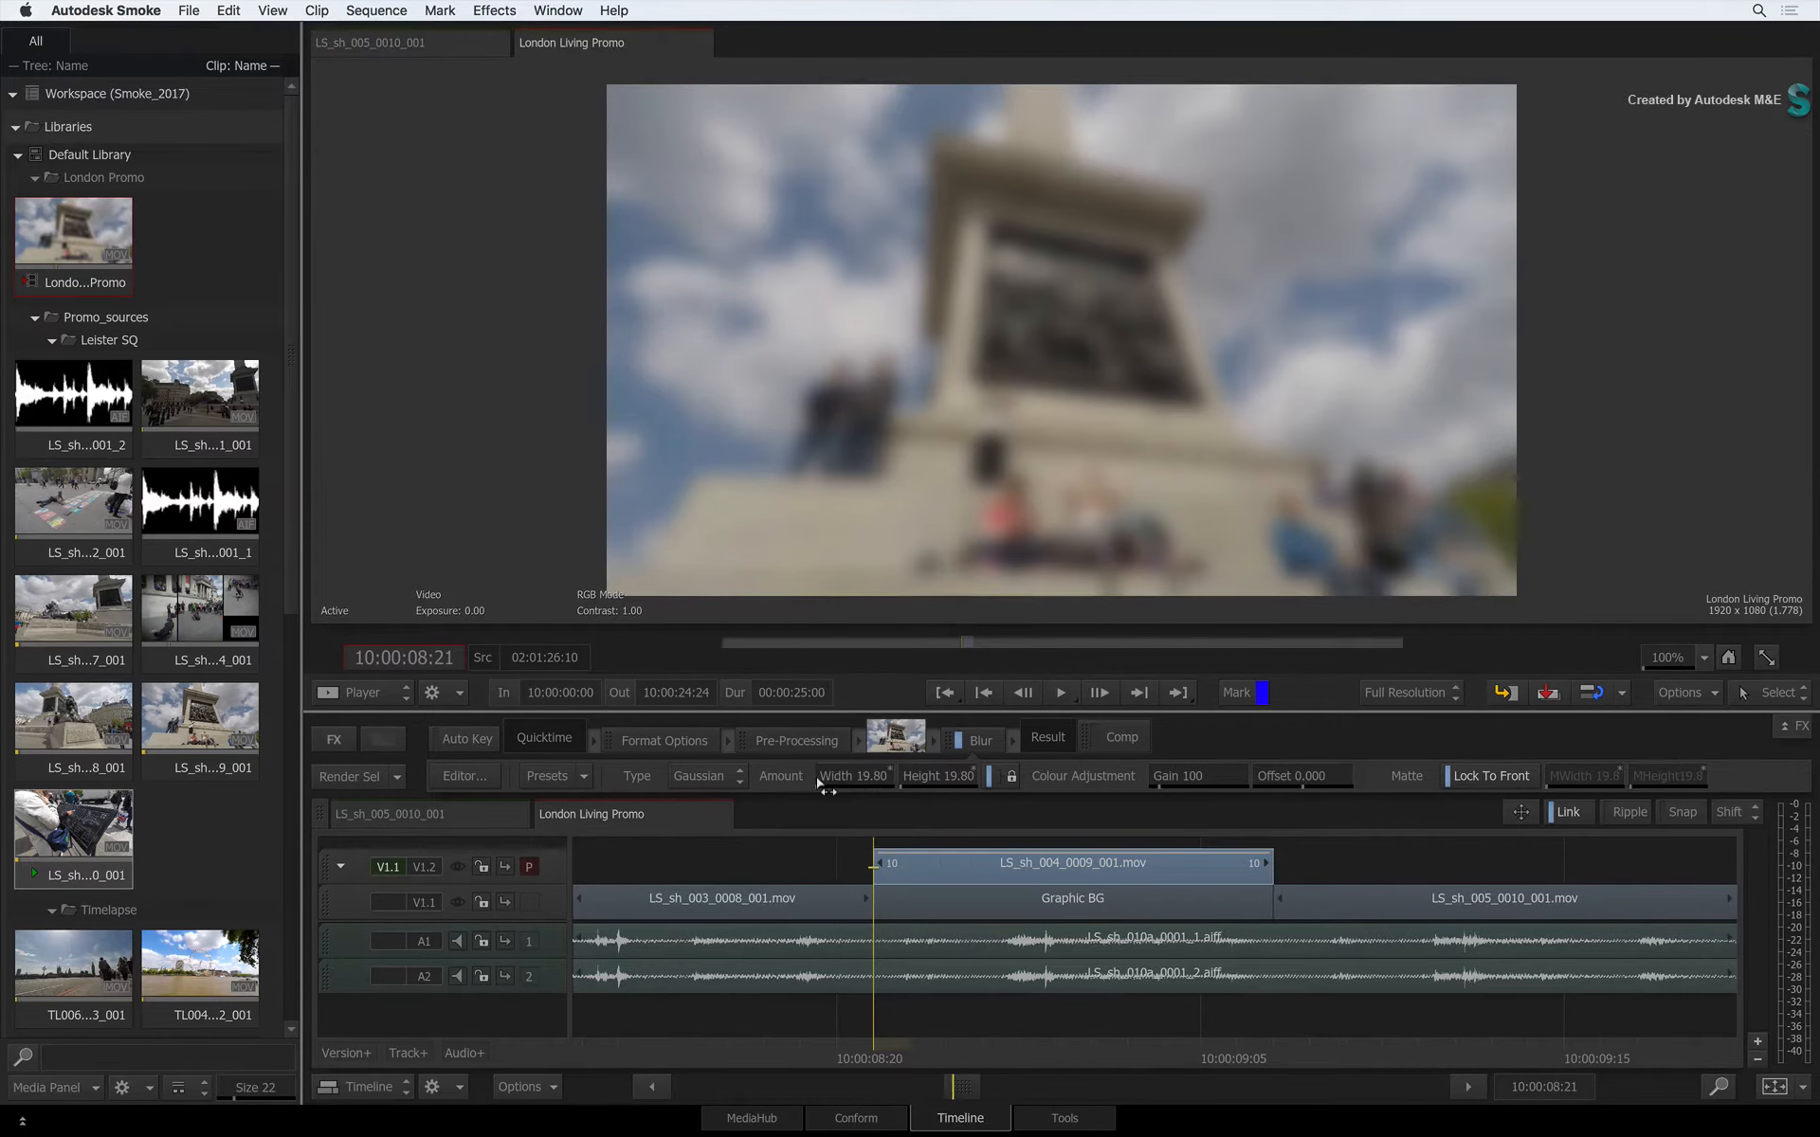
left_click_drag(819, 781, 540, 770)
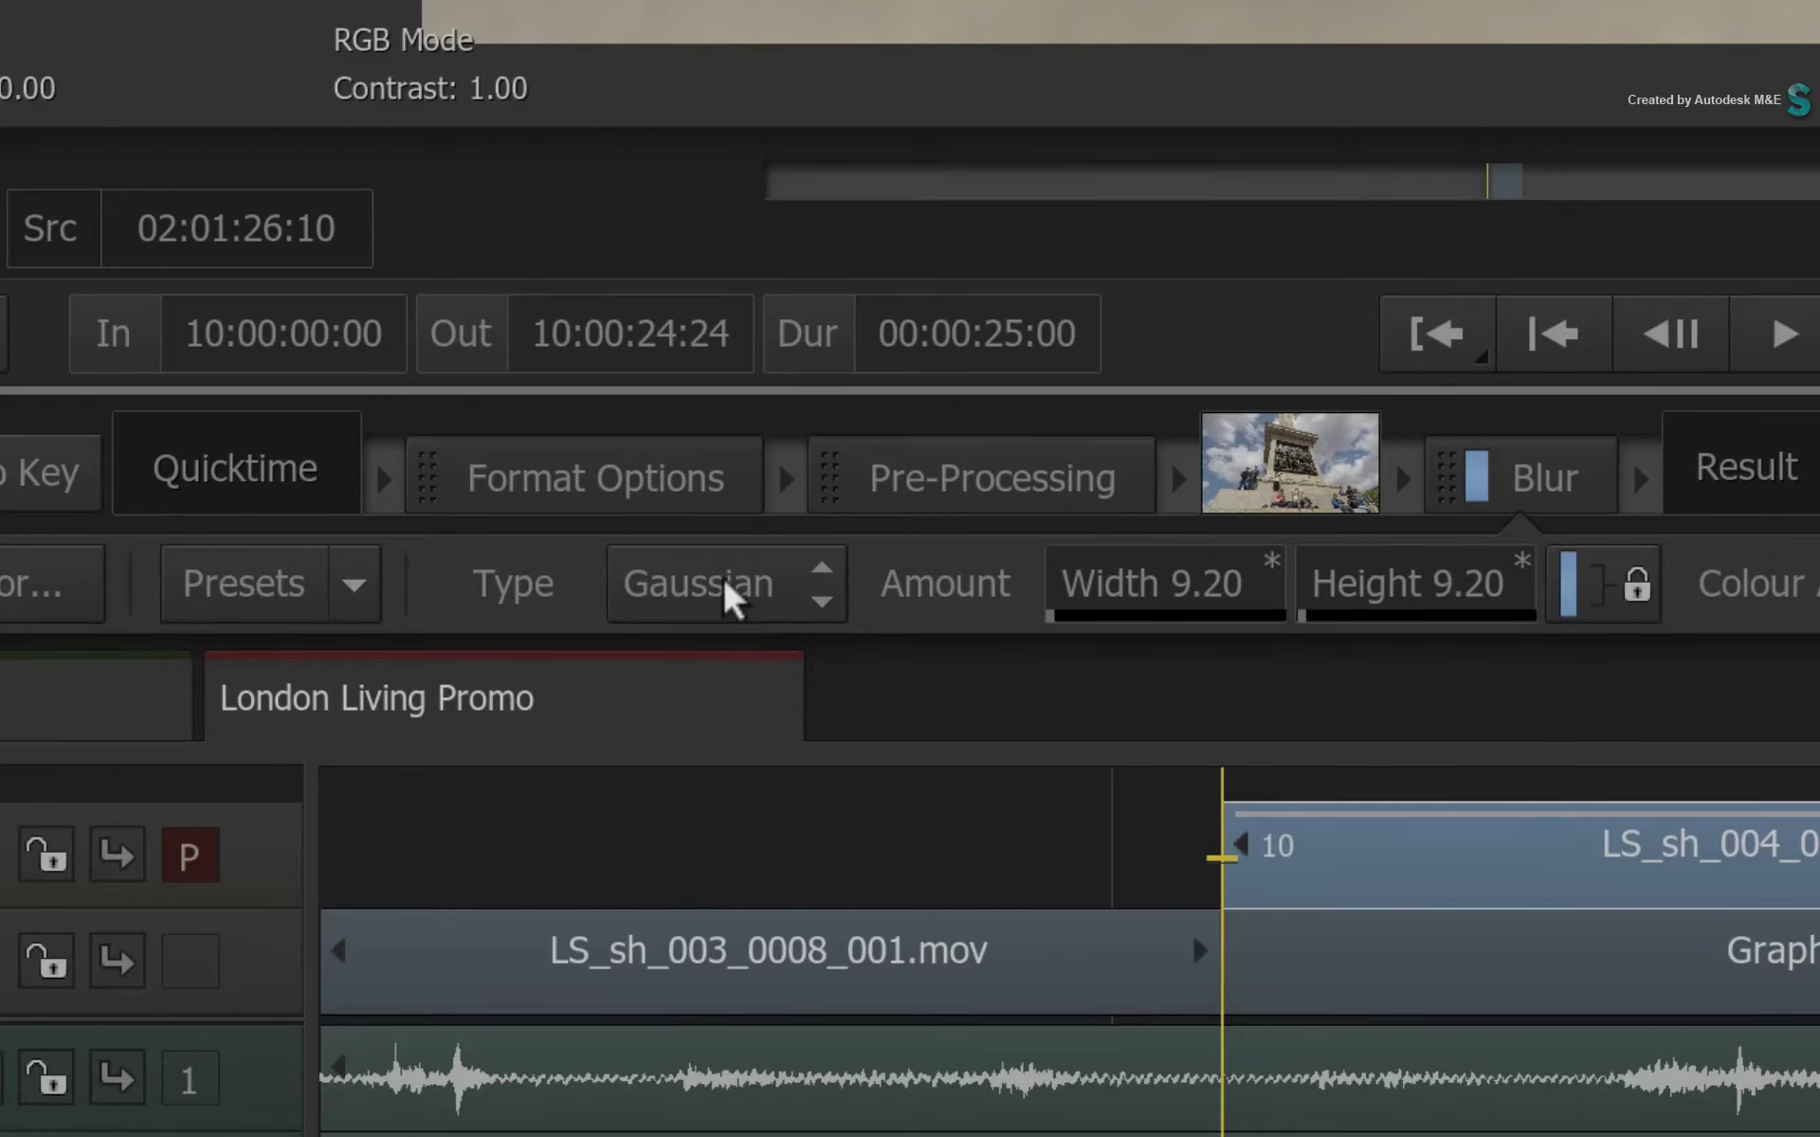
Step: Change the blur type to Radial and set its amount to 9.00
left_click(733, 597)
left_click(830, 365)
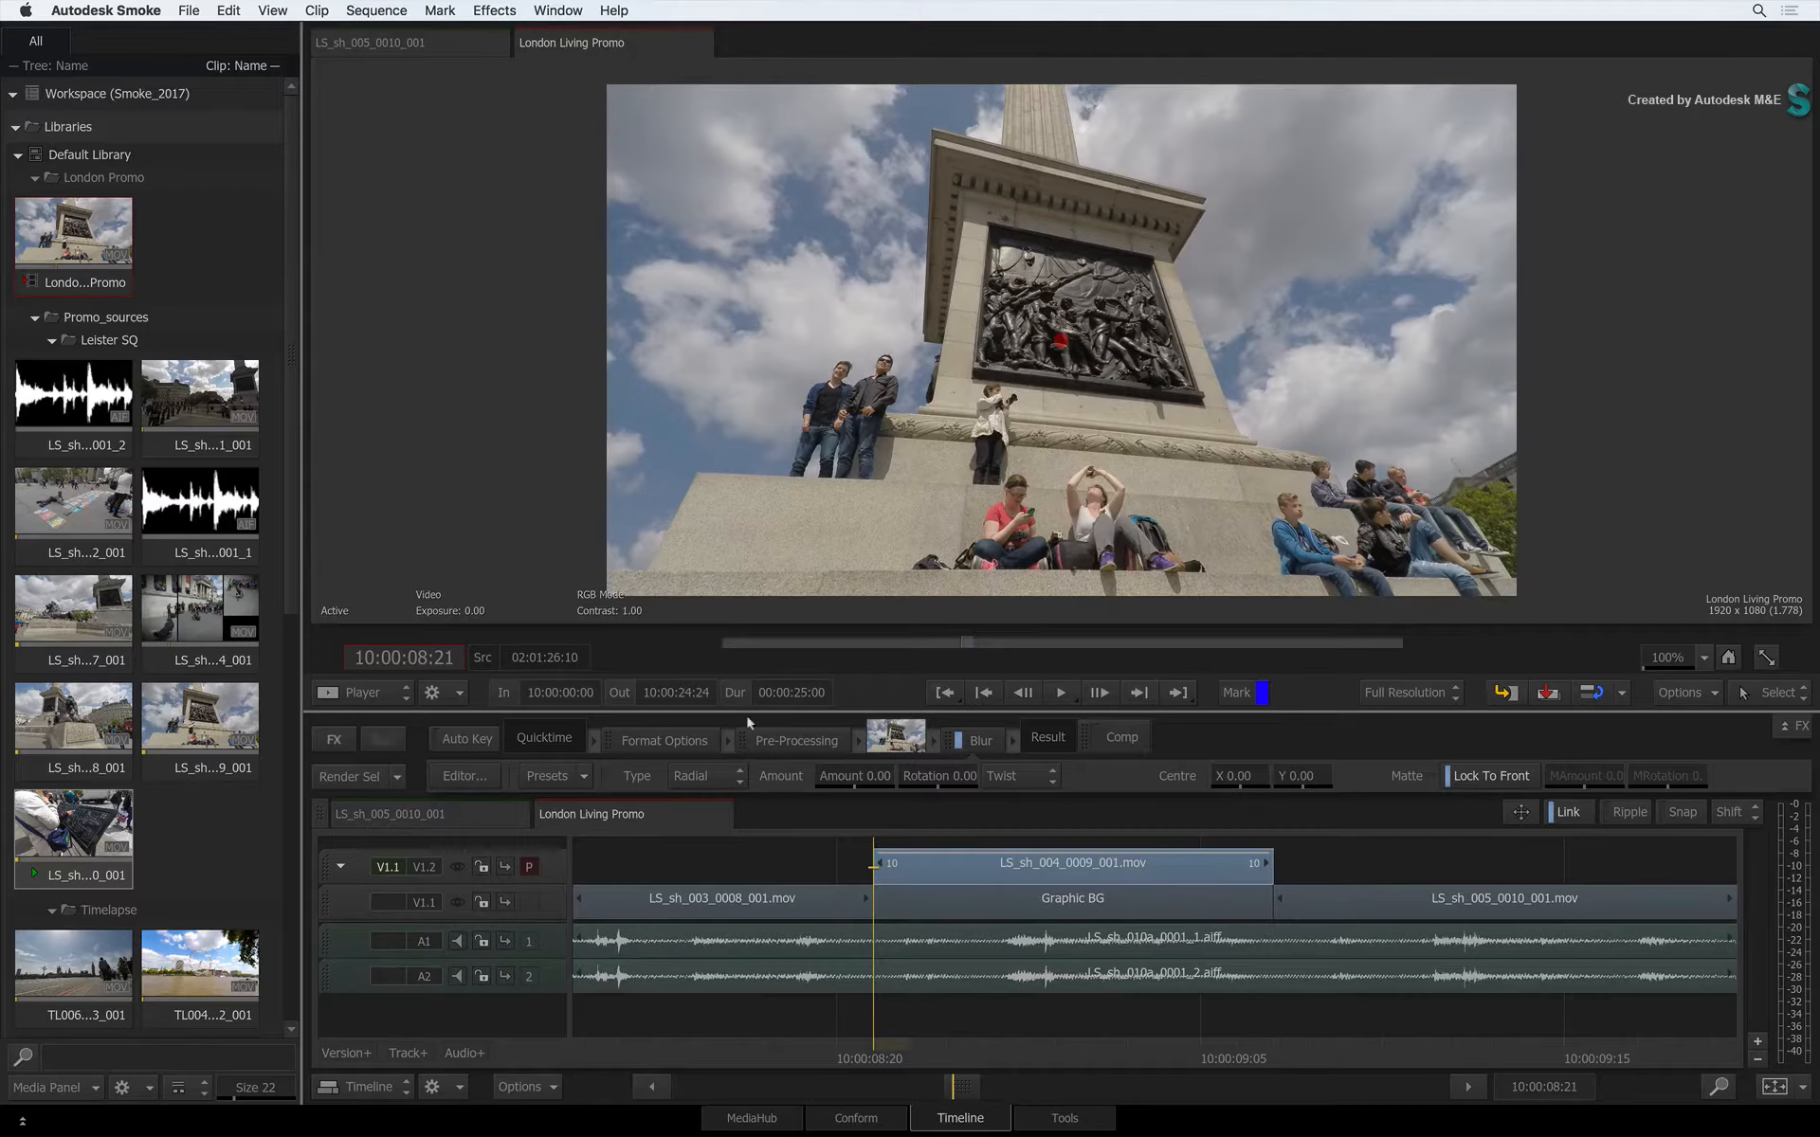
left_click_drag(856, 776, 892, 776)
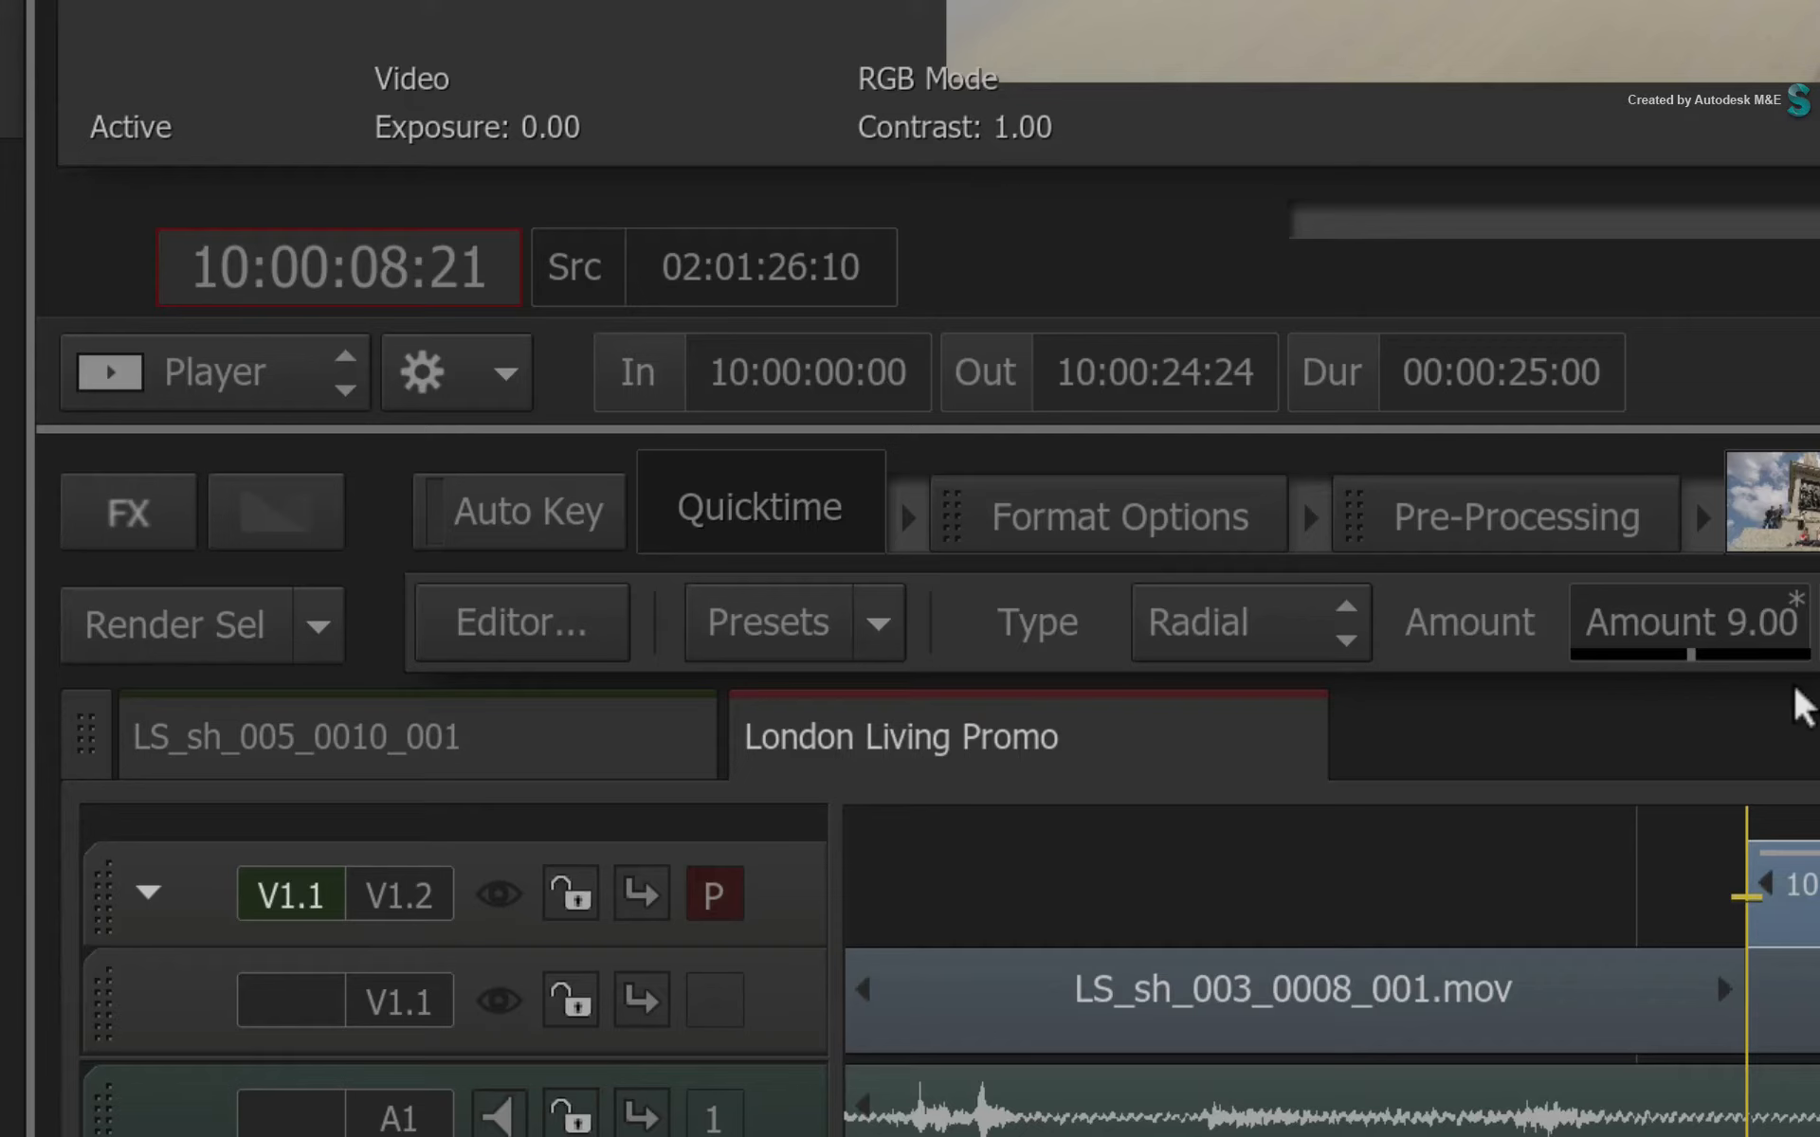
Step: Open the full Blur editor to examine its complete settings, and return to the timeline
left_click(468, 777)
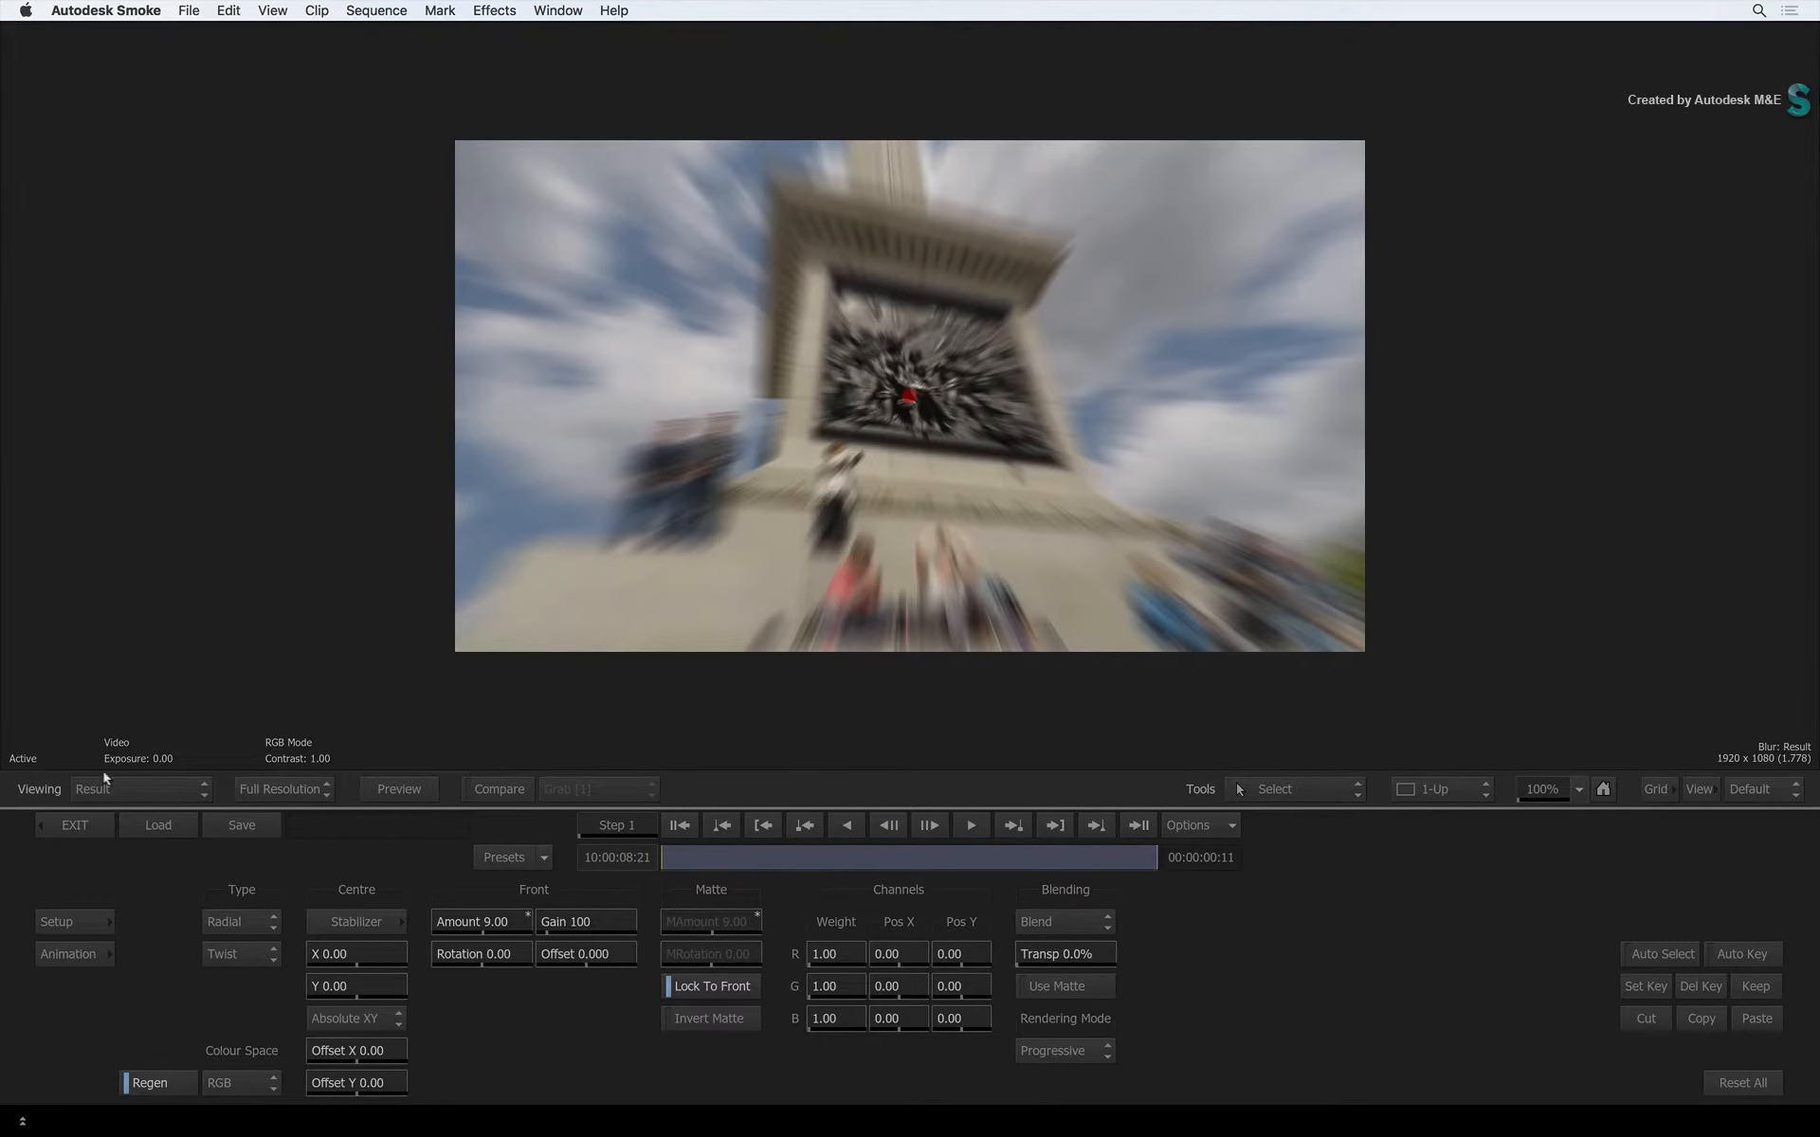
left_click(64, 820)
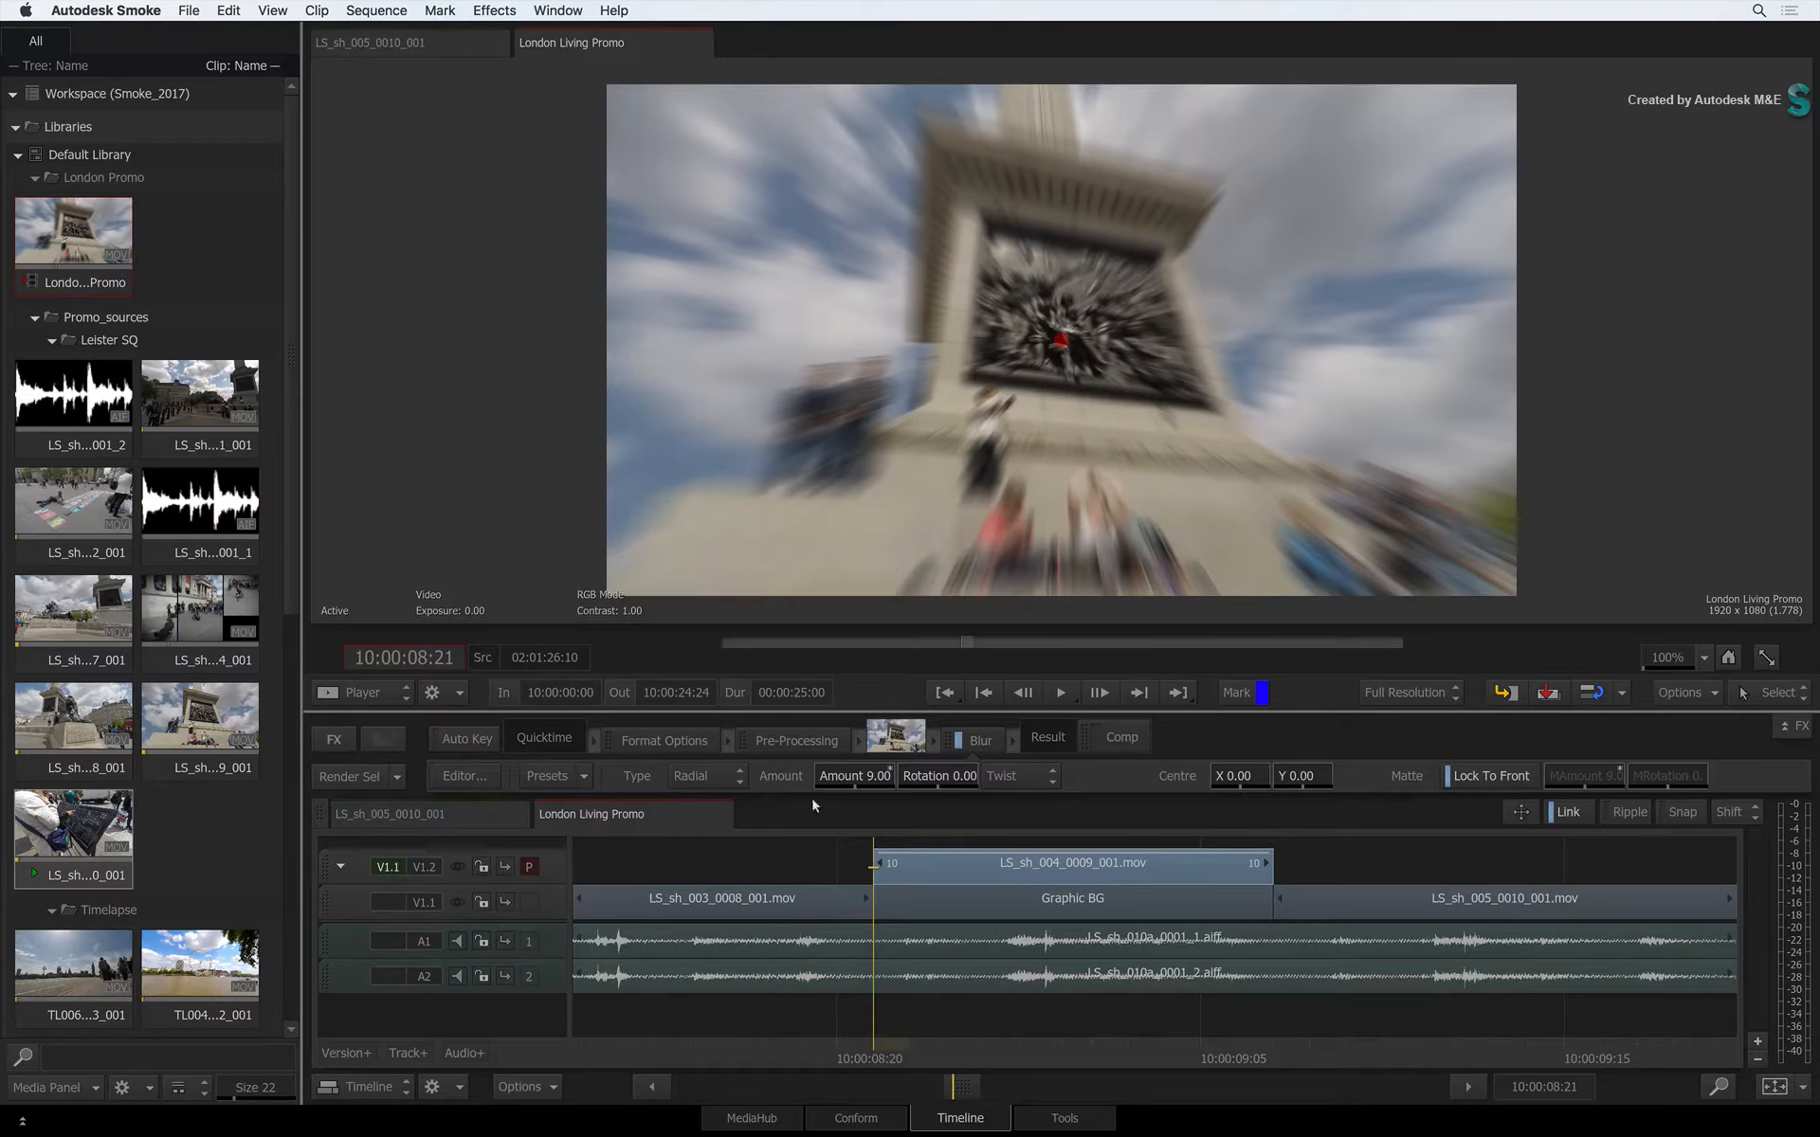
left_click(1052, 735)
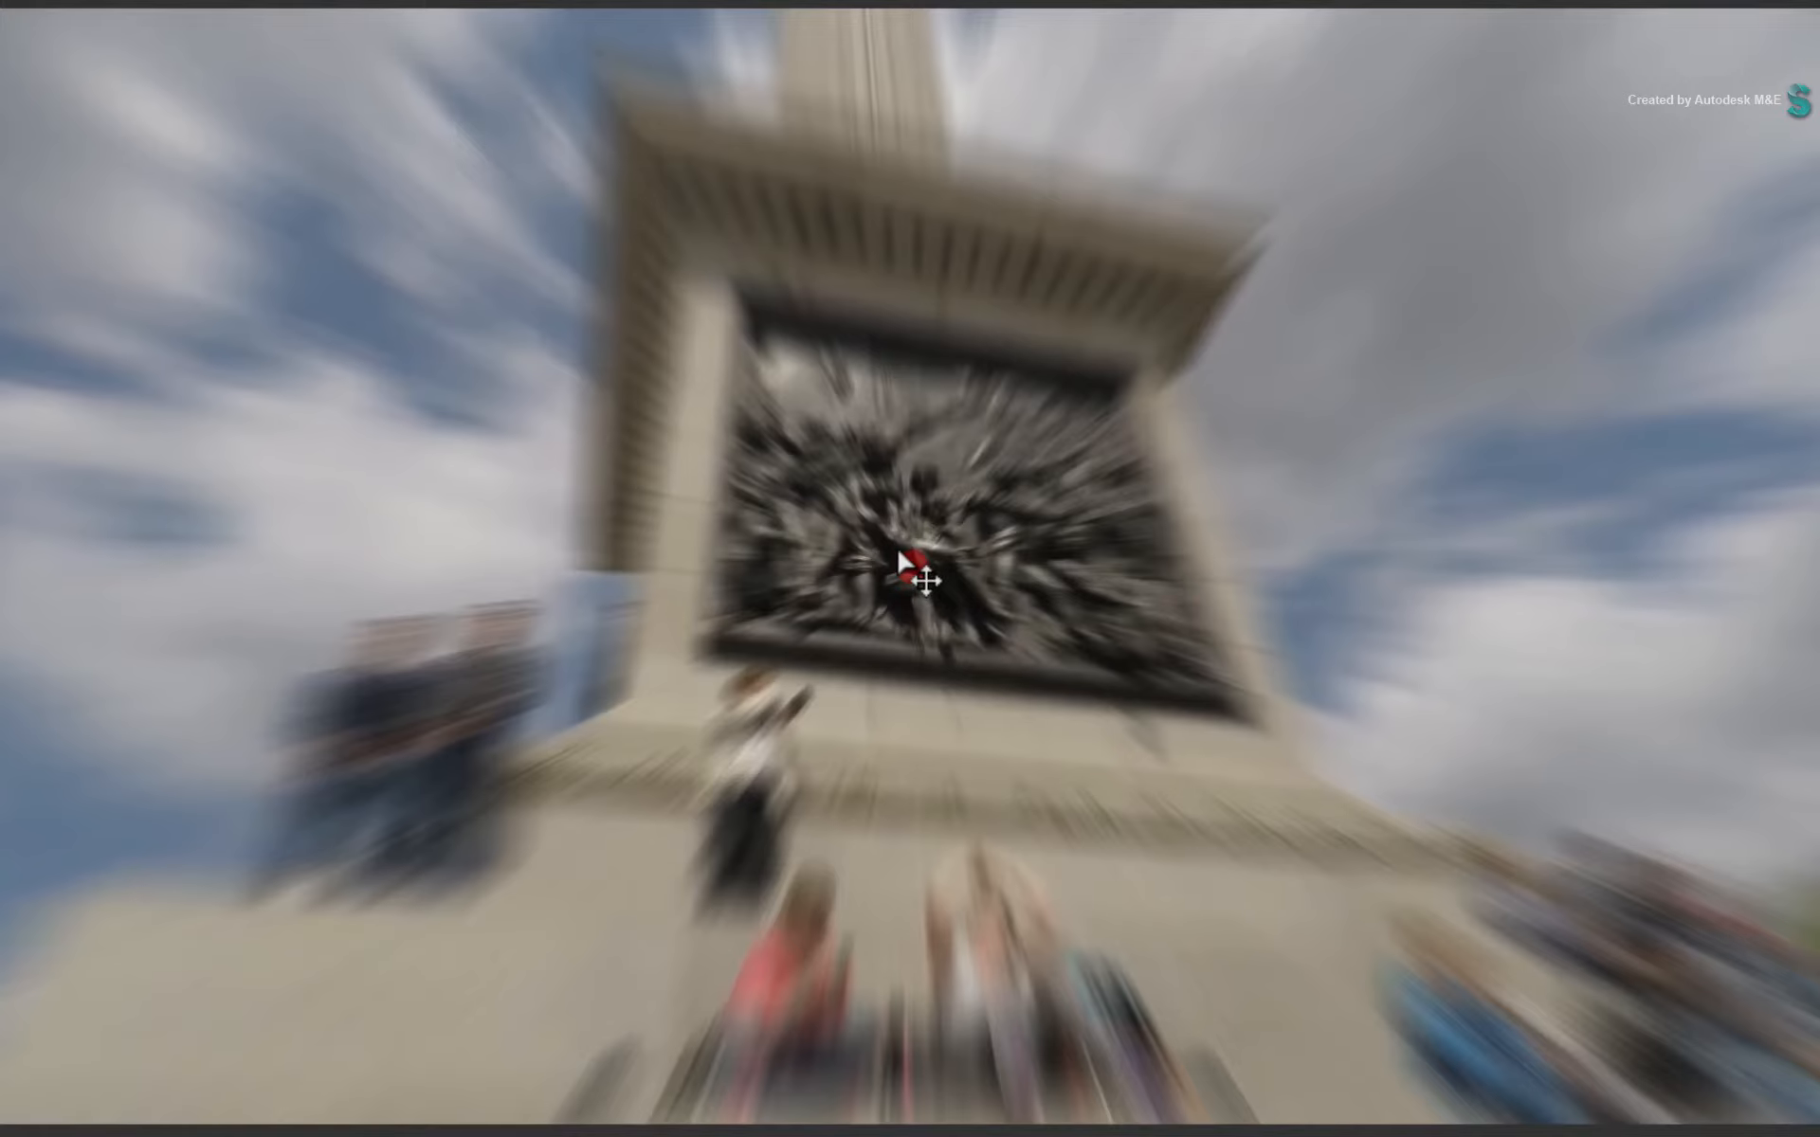
Step: Move the radial blur's centre below the monument's relief panel and back onto the panel directly in the viewer
left_click_drag(900, 555, 1176, 813)
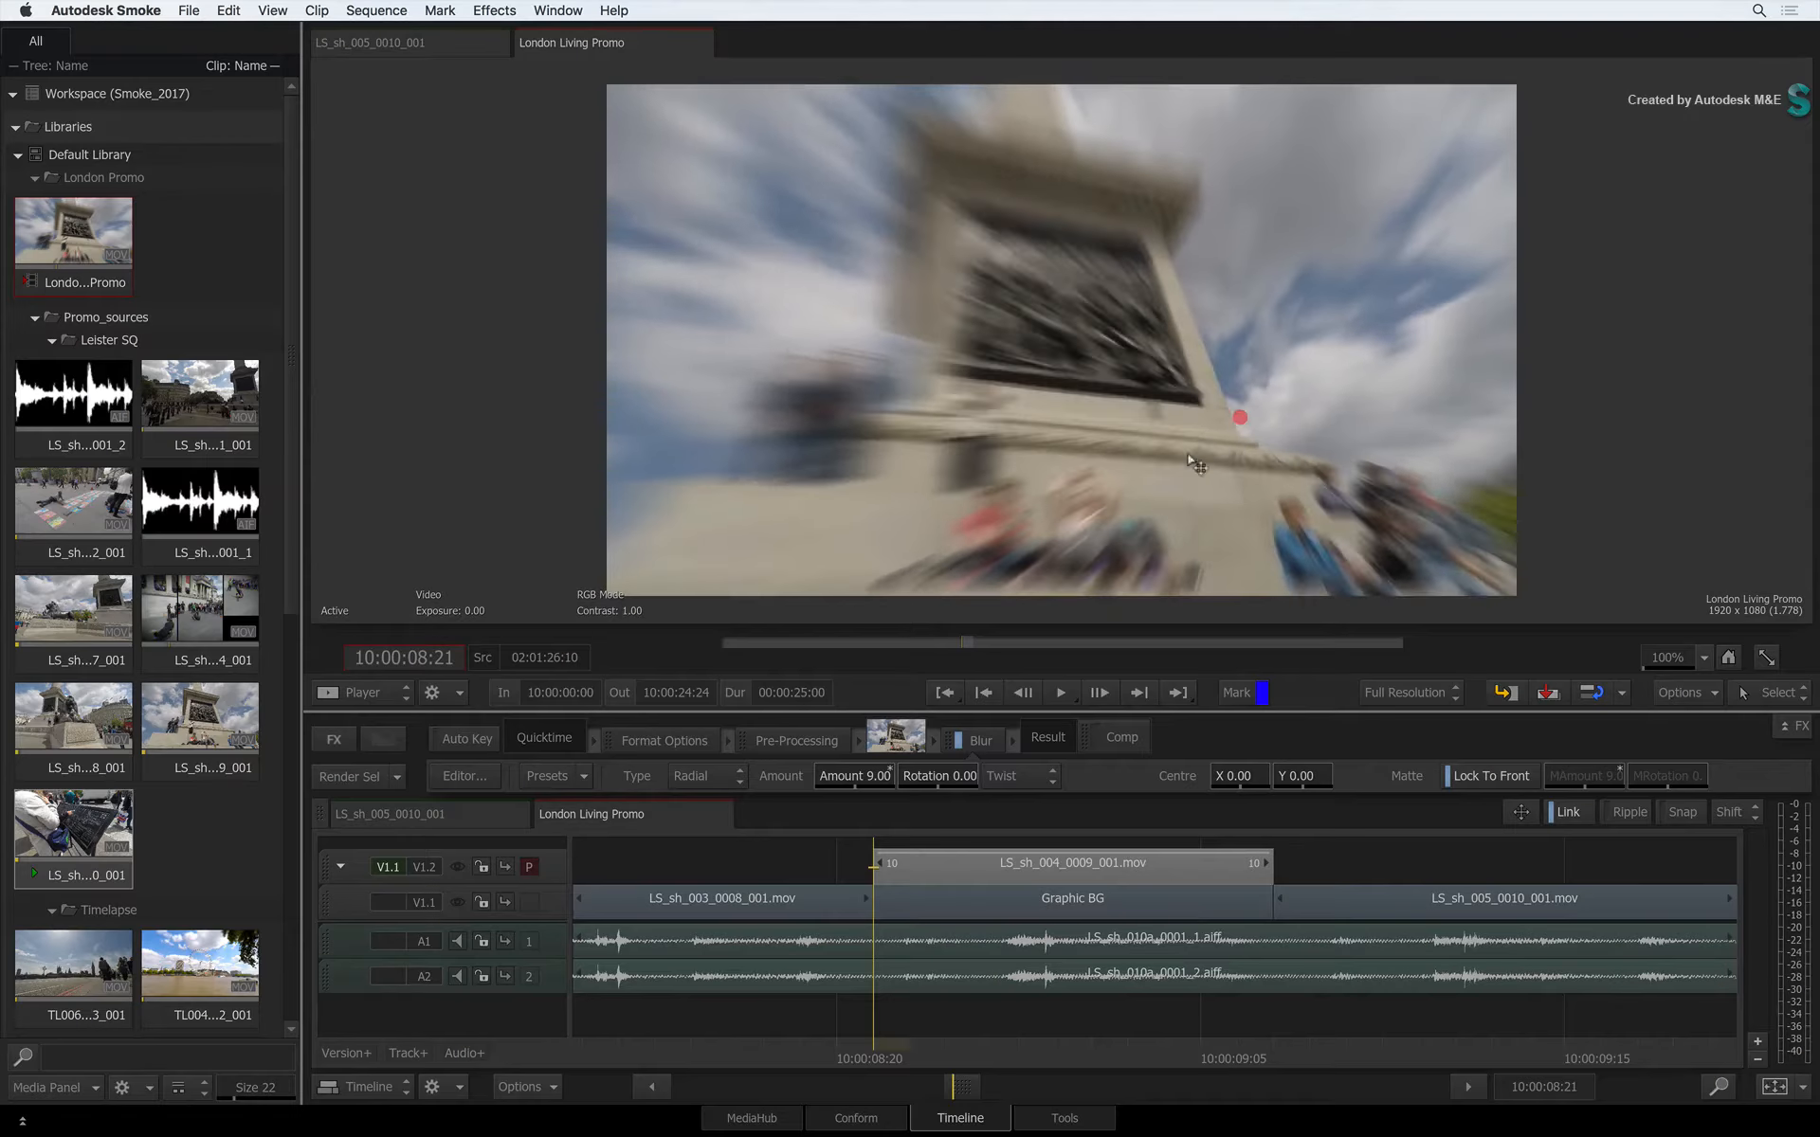
left_click_drag(1193, 463, 1074, 350)
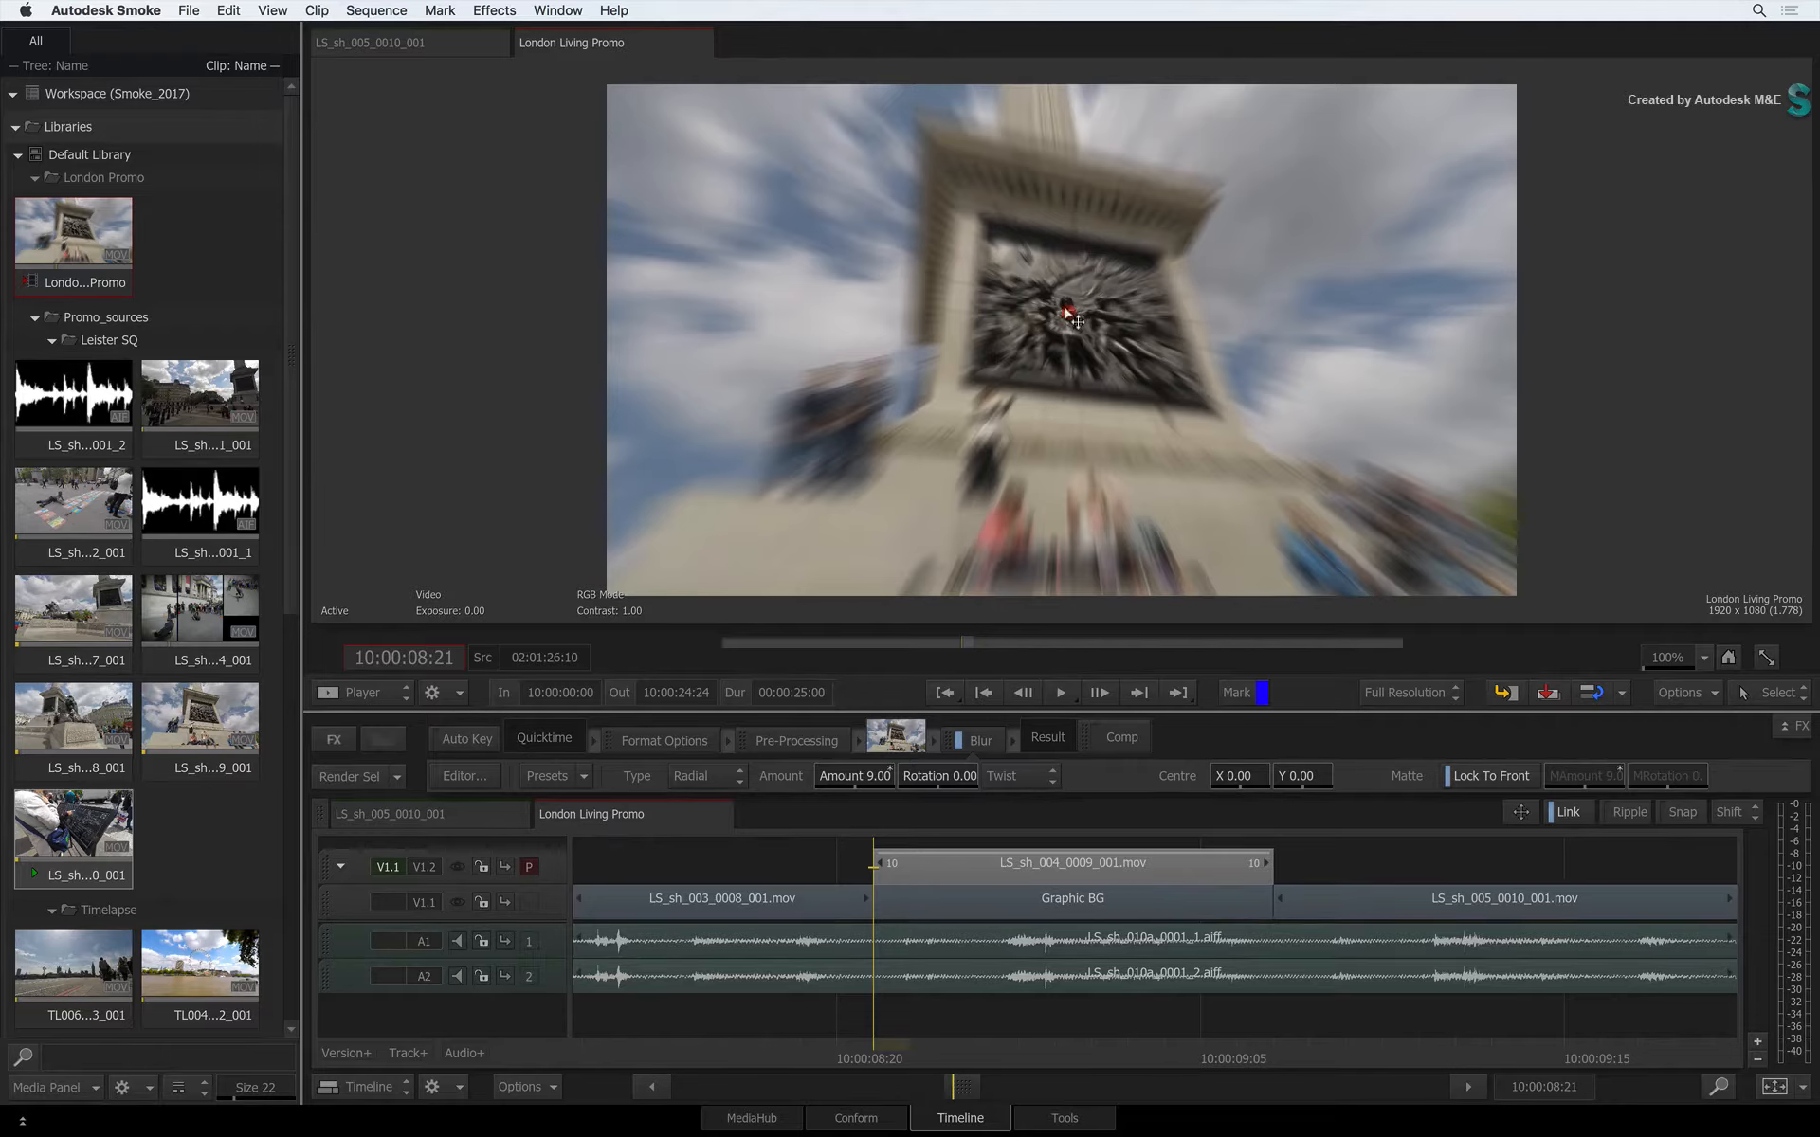
mouse_move(1069, 315)
left_mouse_down()
mouse_move(910, 549)
mouse_move(985, 568)
mouse_move(1370, 533)
mouse_move(834, 408)
mouse_move(977, 304)
mouse_move(851, 393)
mouse_move(995, 352)
mouse_move(1069, 307)
left_mouse_up()
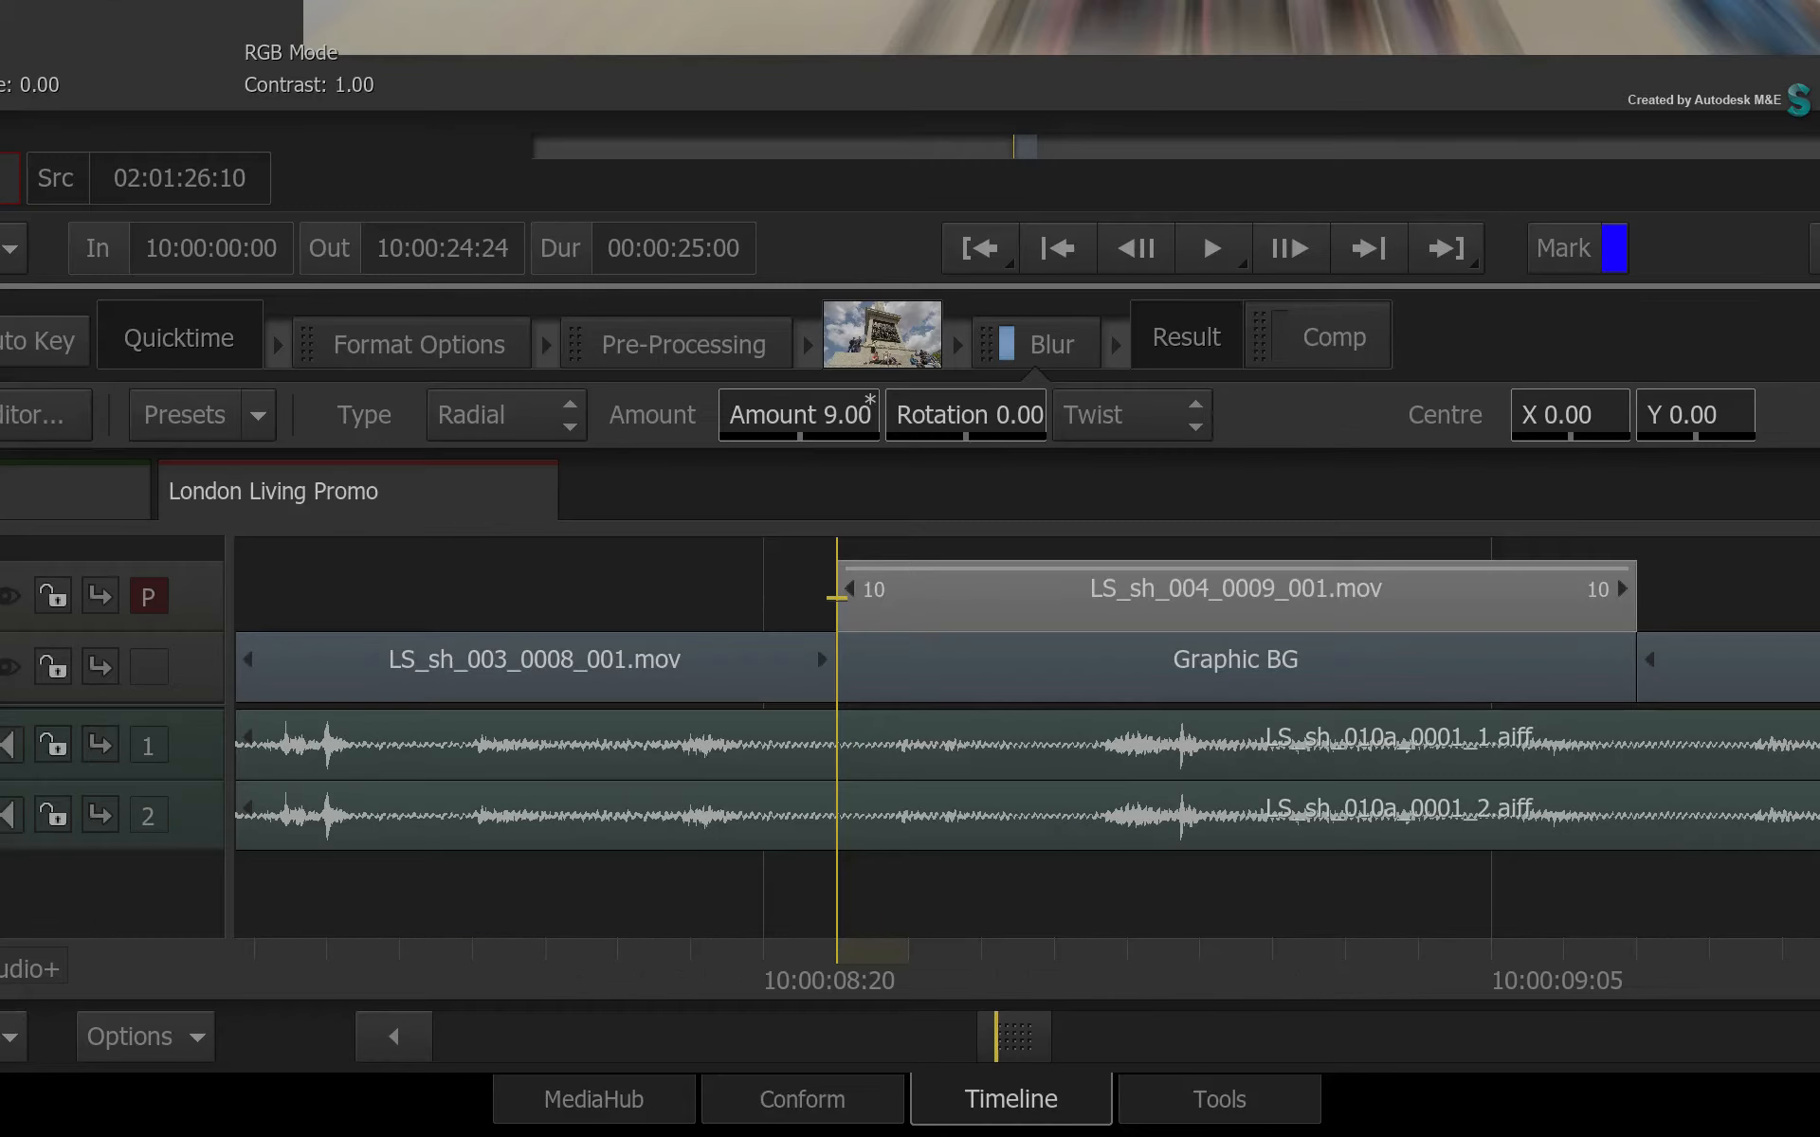
Step: Remove the Blur effect from LS_sh_004_0009_001.mov and add a 2D Transform effect to it
left_click_drag(986, 736, 1084, 1113)
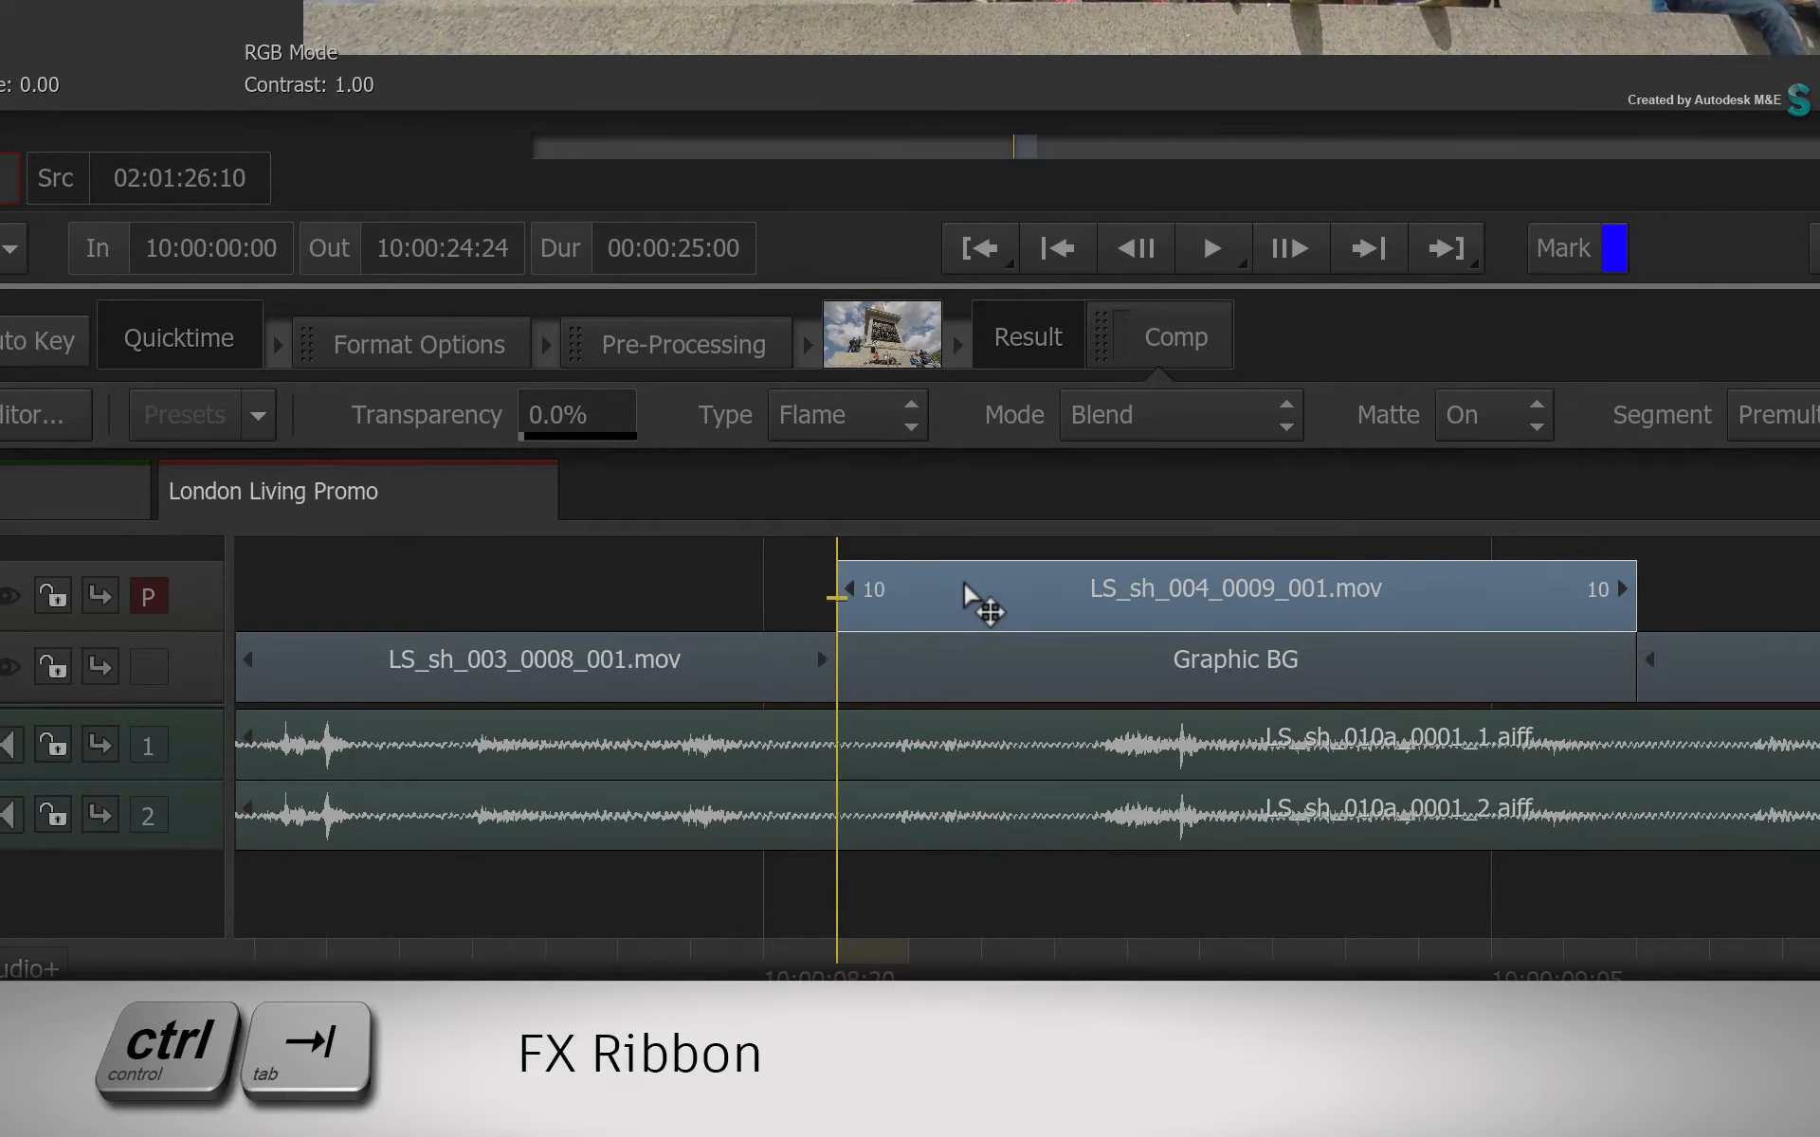
key("ctrl+Tab")
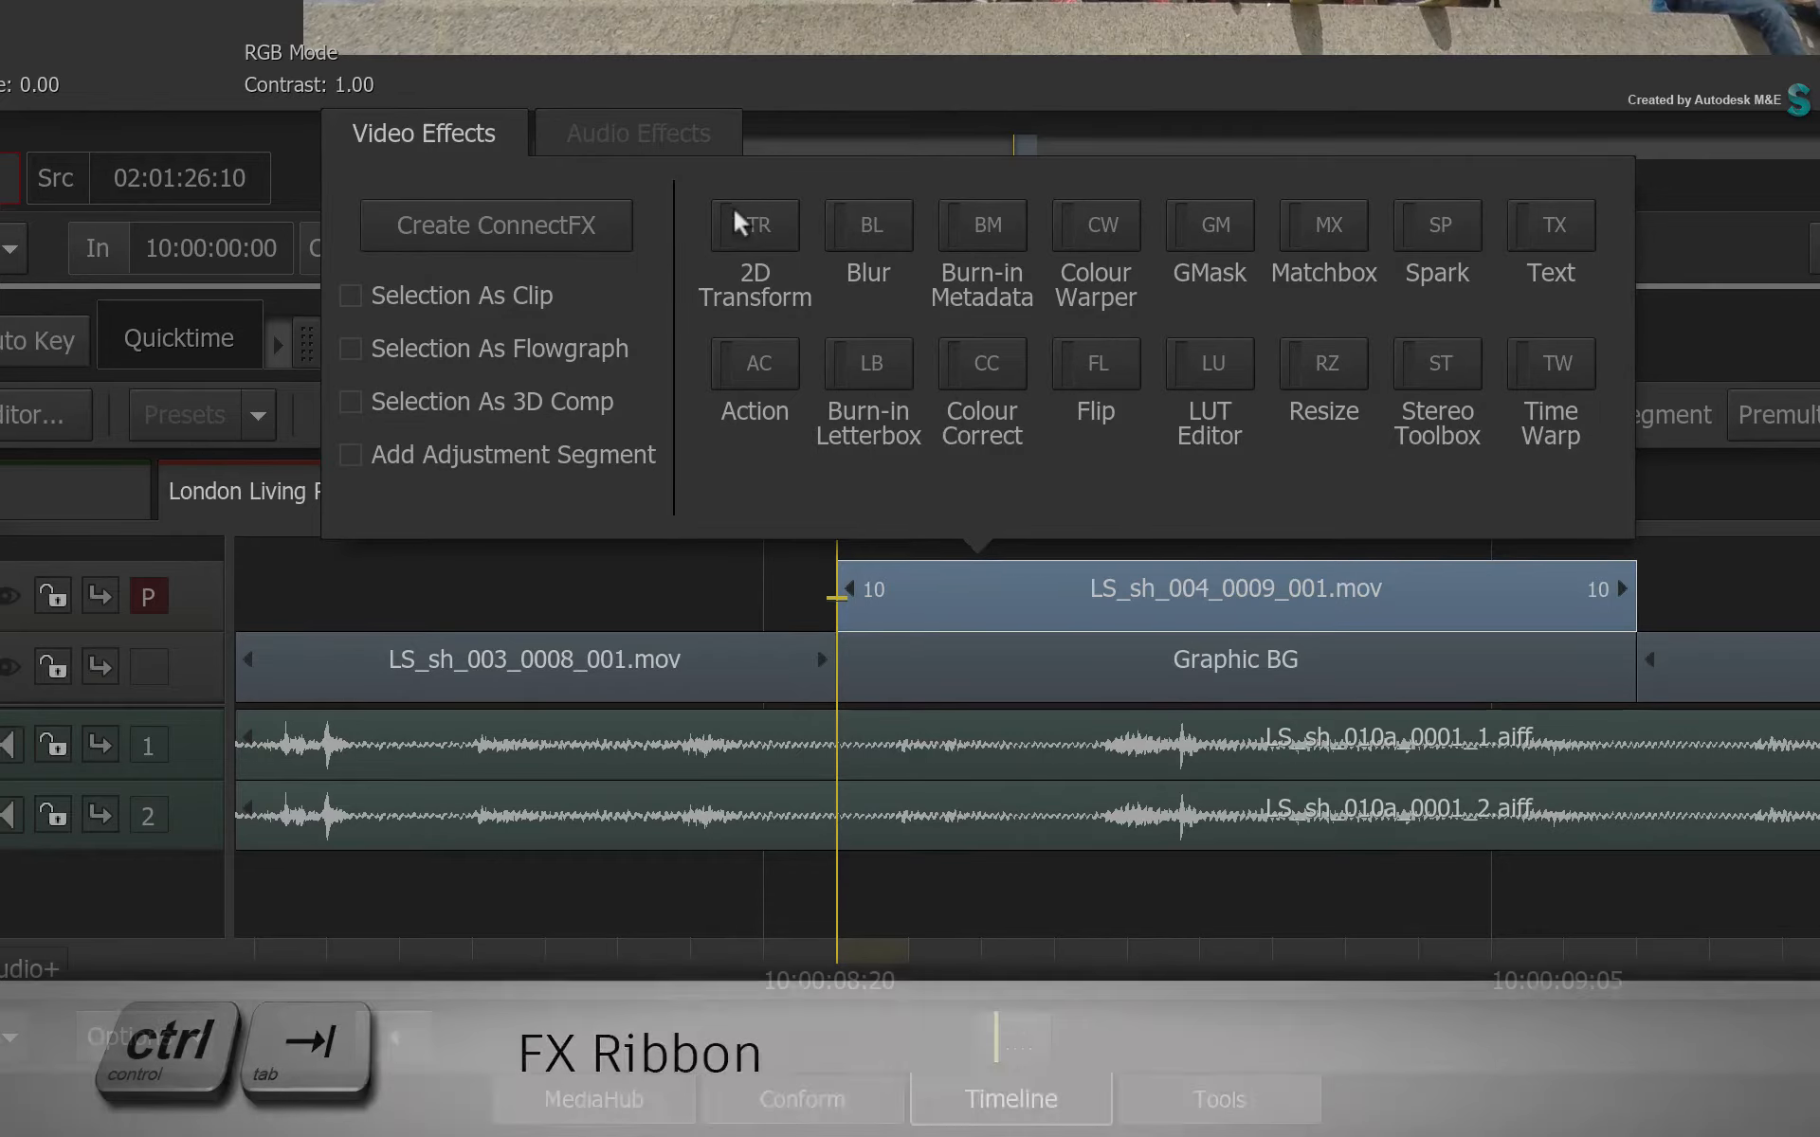
left_click(751, 224)
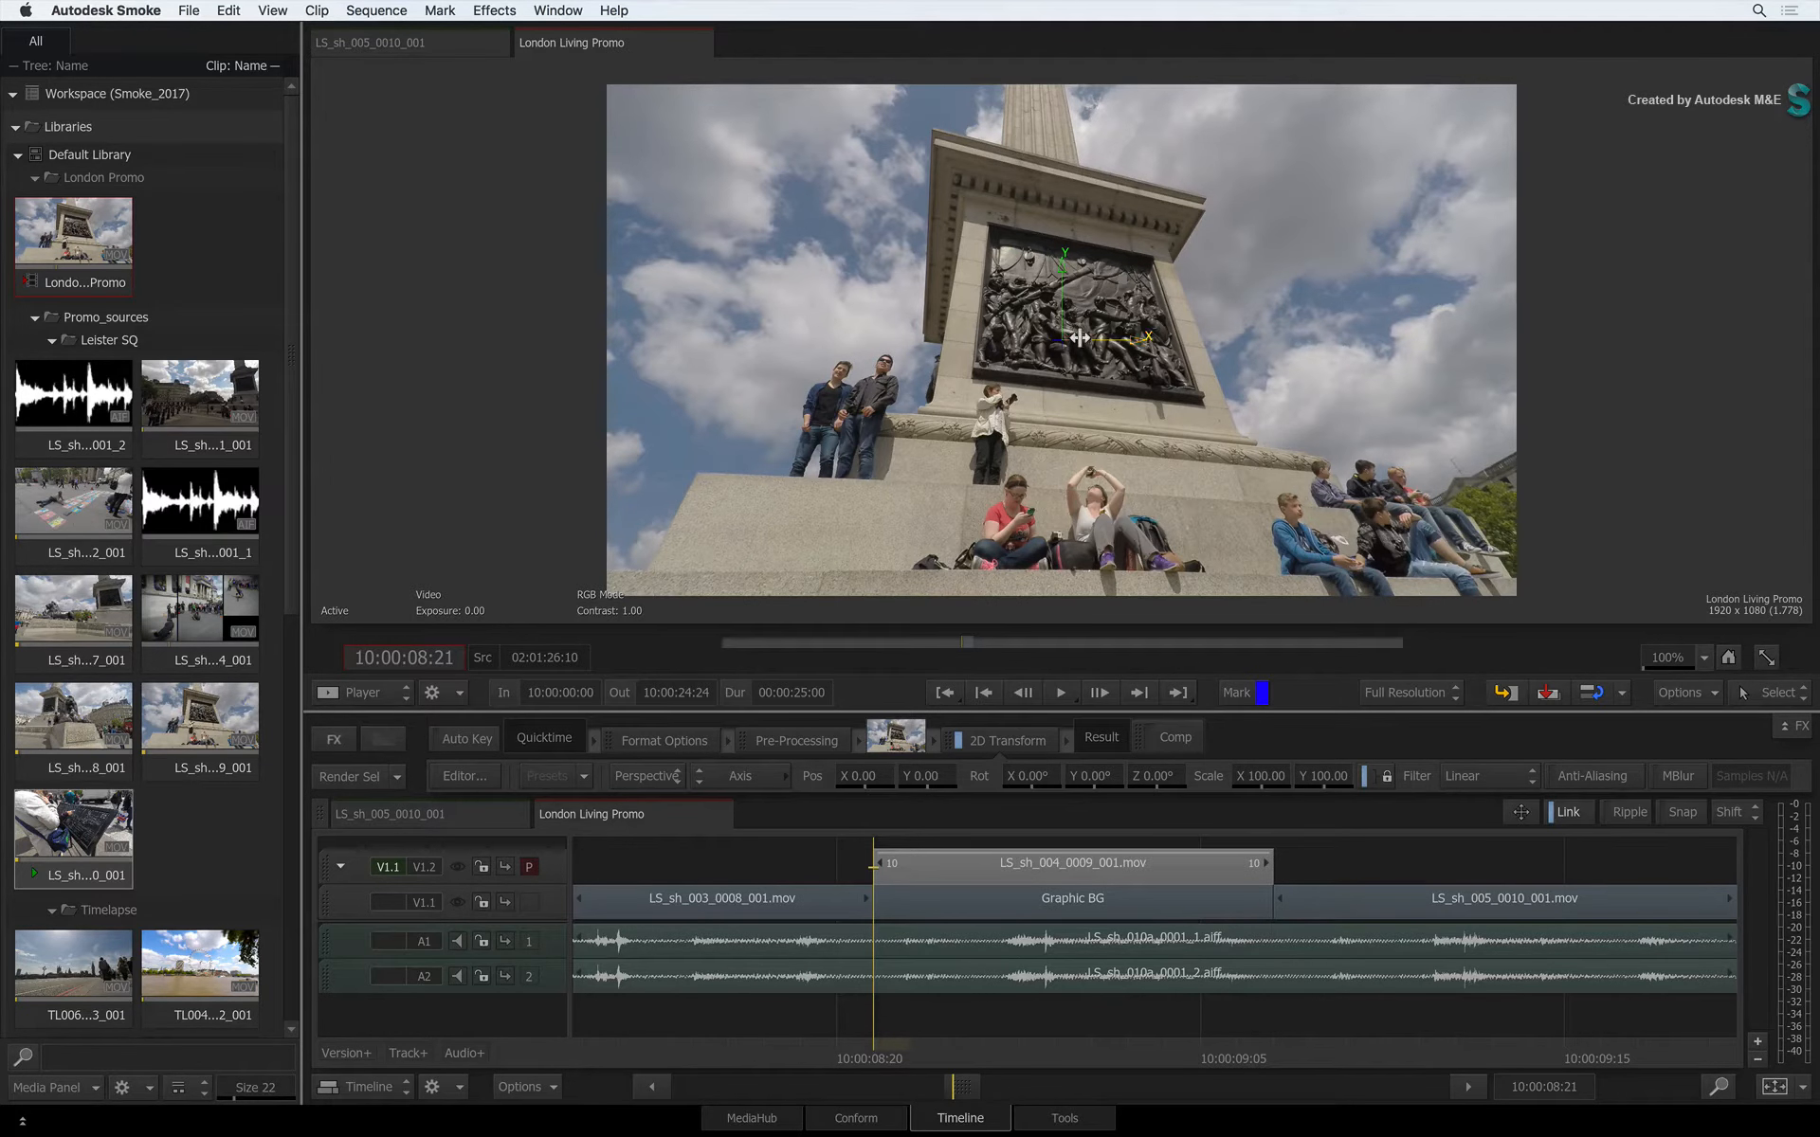
Step: Transform the image to position X 194, Y 40, rotation X 11°, Y -27°, Z 46.20°, and a scale of 61 on both axes
left_click_drag(1067, 349, 1093, 252)
left_click_drag(949, 375, 1094, 510)
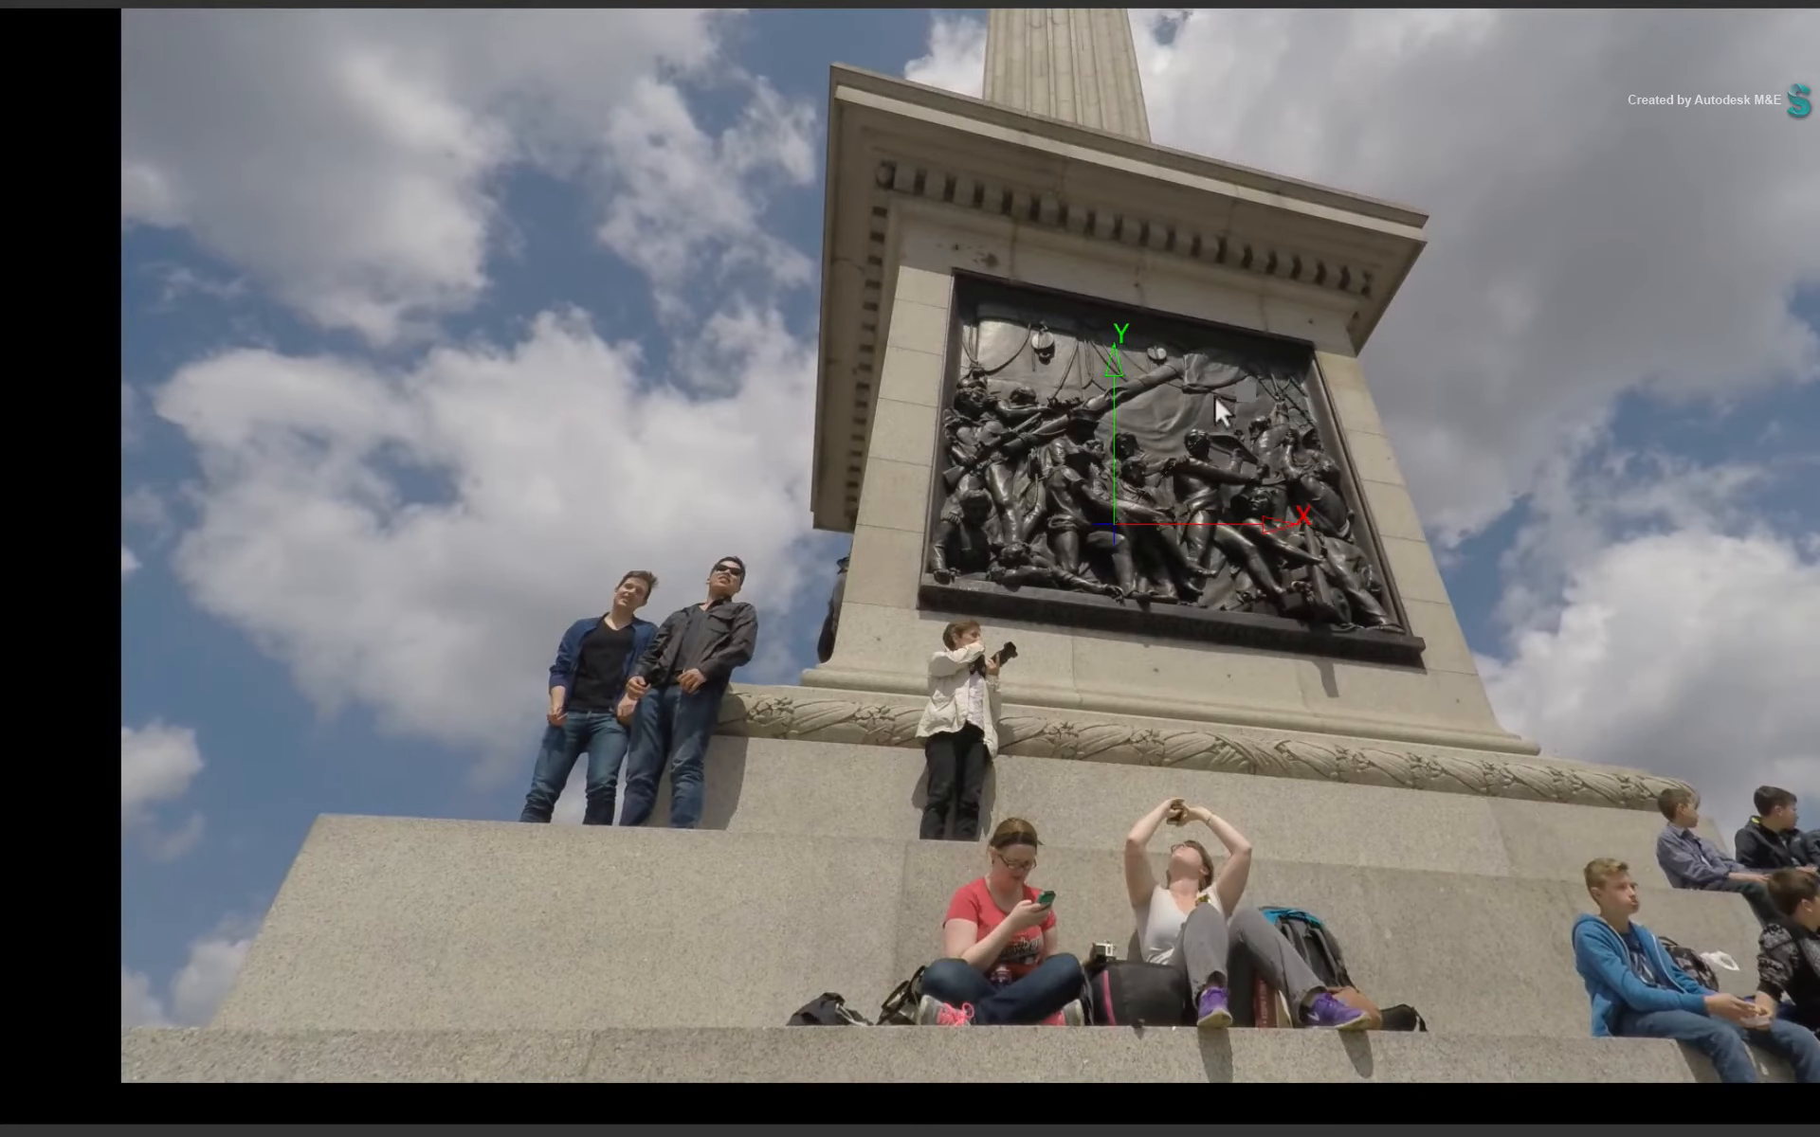
left_click_drag(1253, 396, 1097, 327)
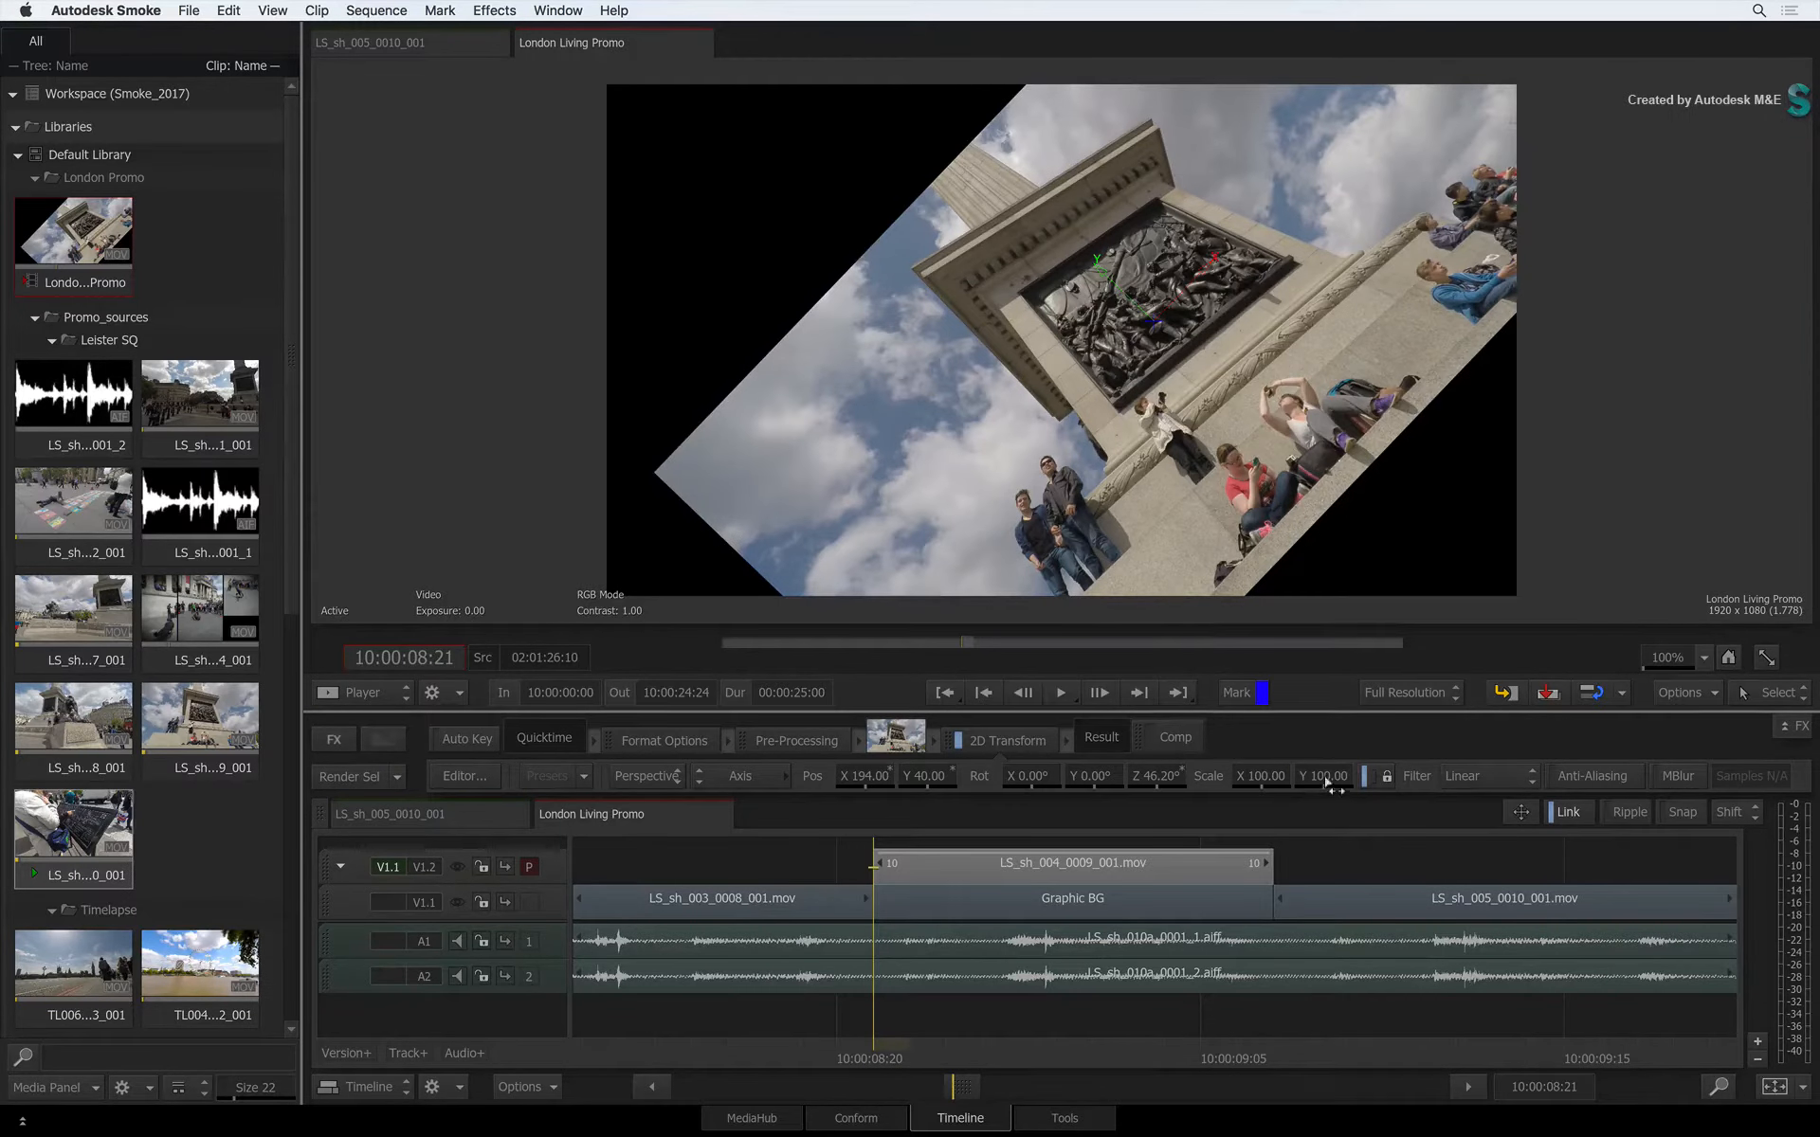
left_click_drag(1327, 777, 1256, 777)
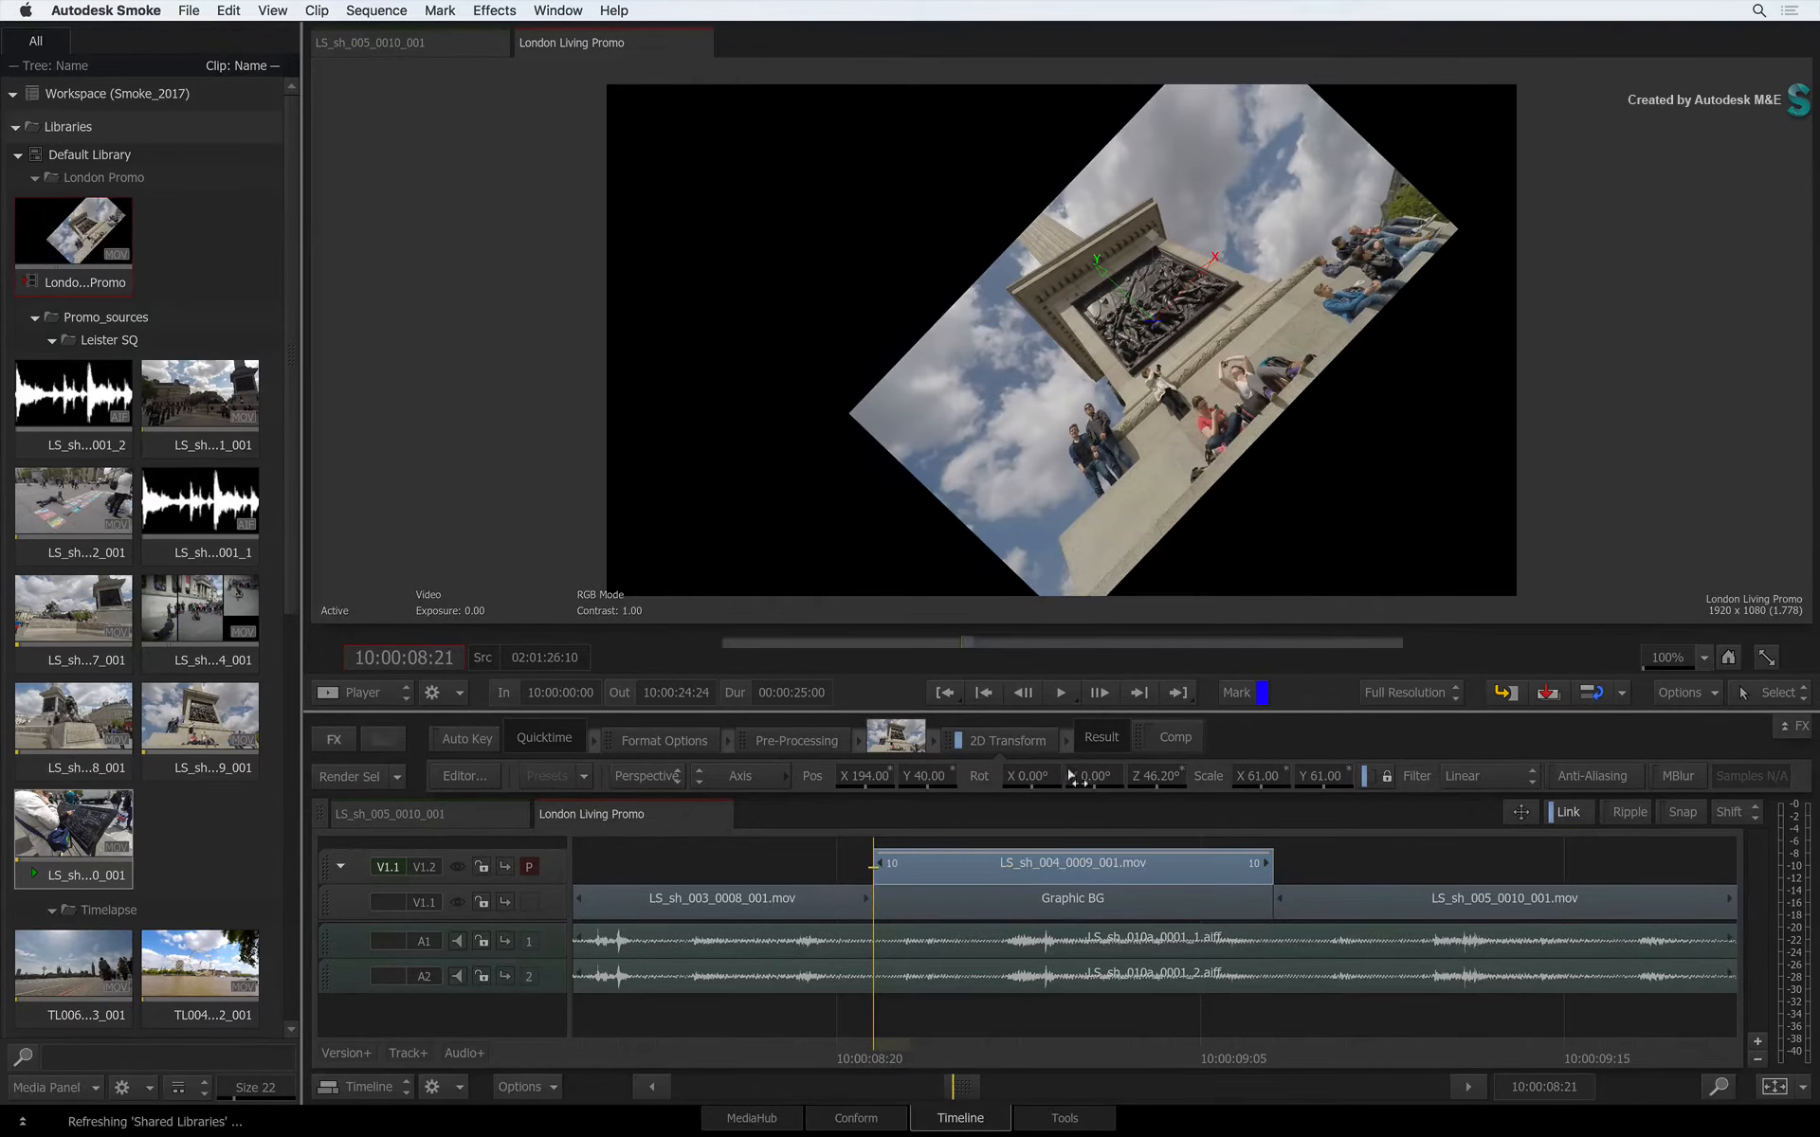
left_click_drag(1090, 775, 1125, 755)
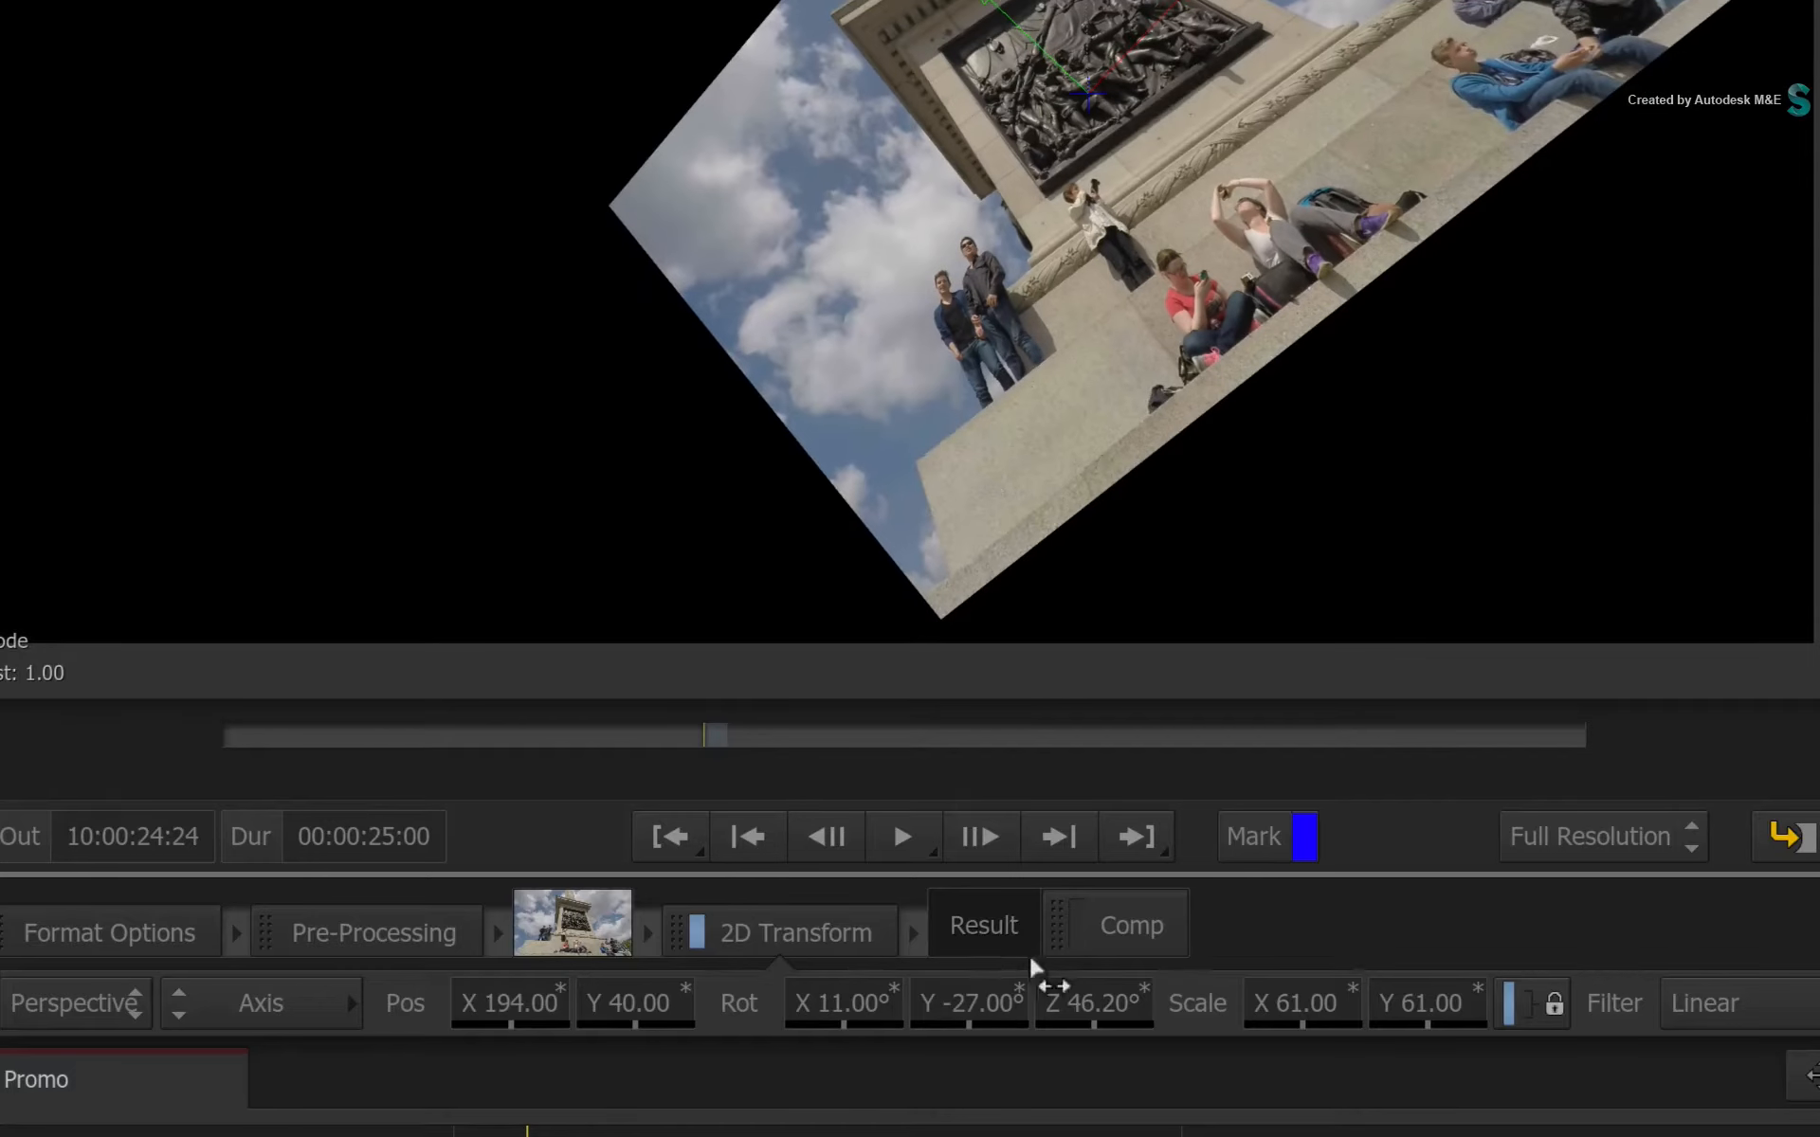
Step: Enable the Comp effect to composite the segment over Graphic BG, and remove the 2D Transform effect
left_click(1065, 911)
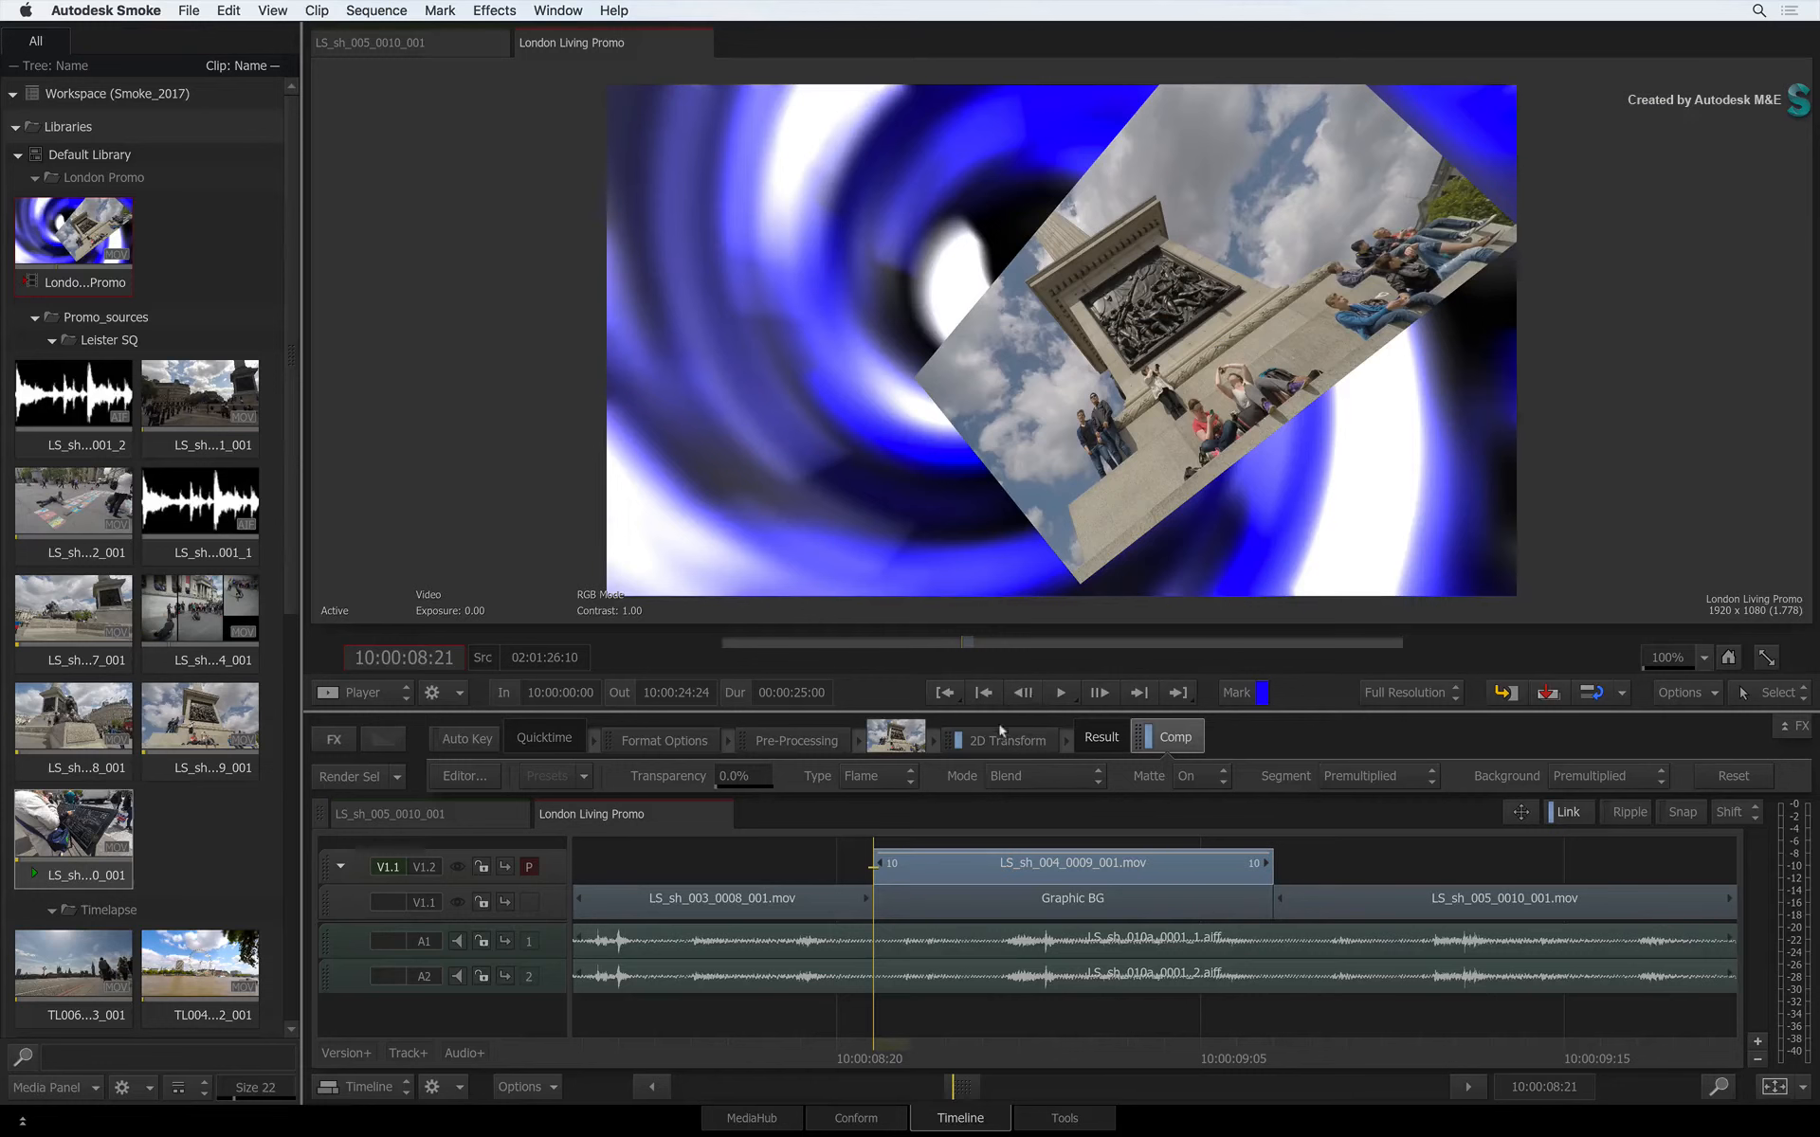
left_click(796, 933)
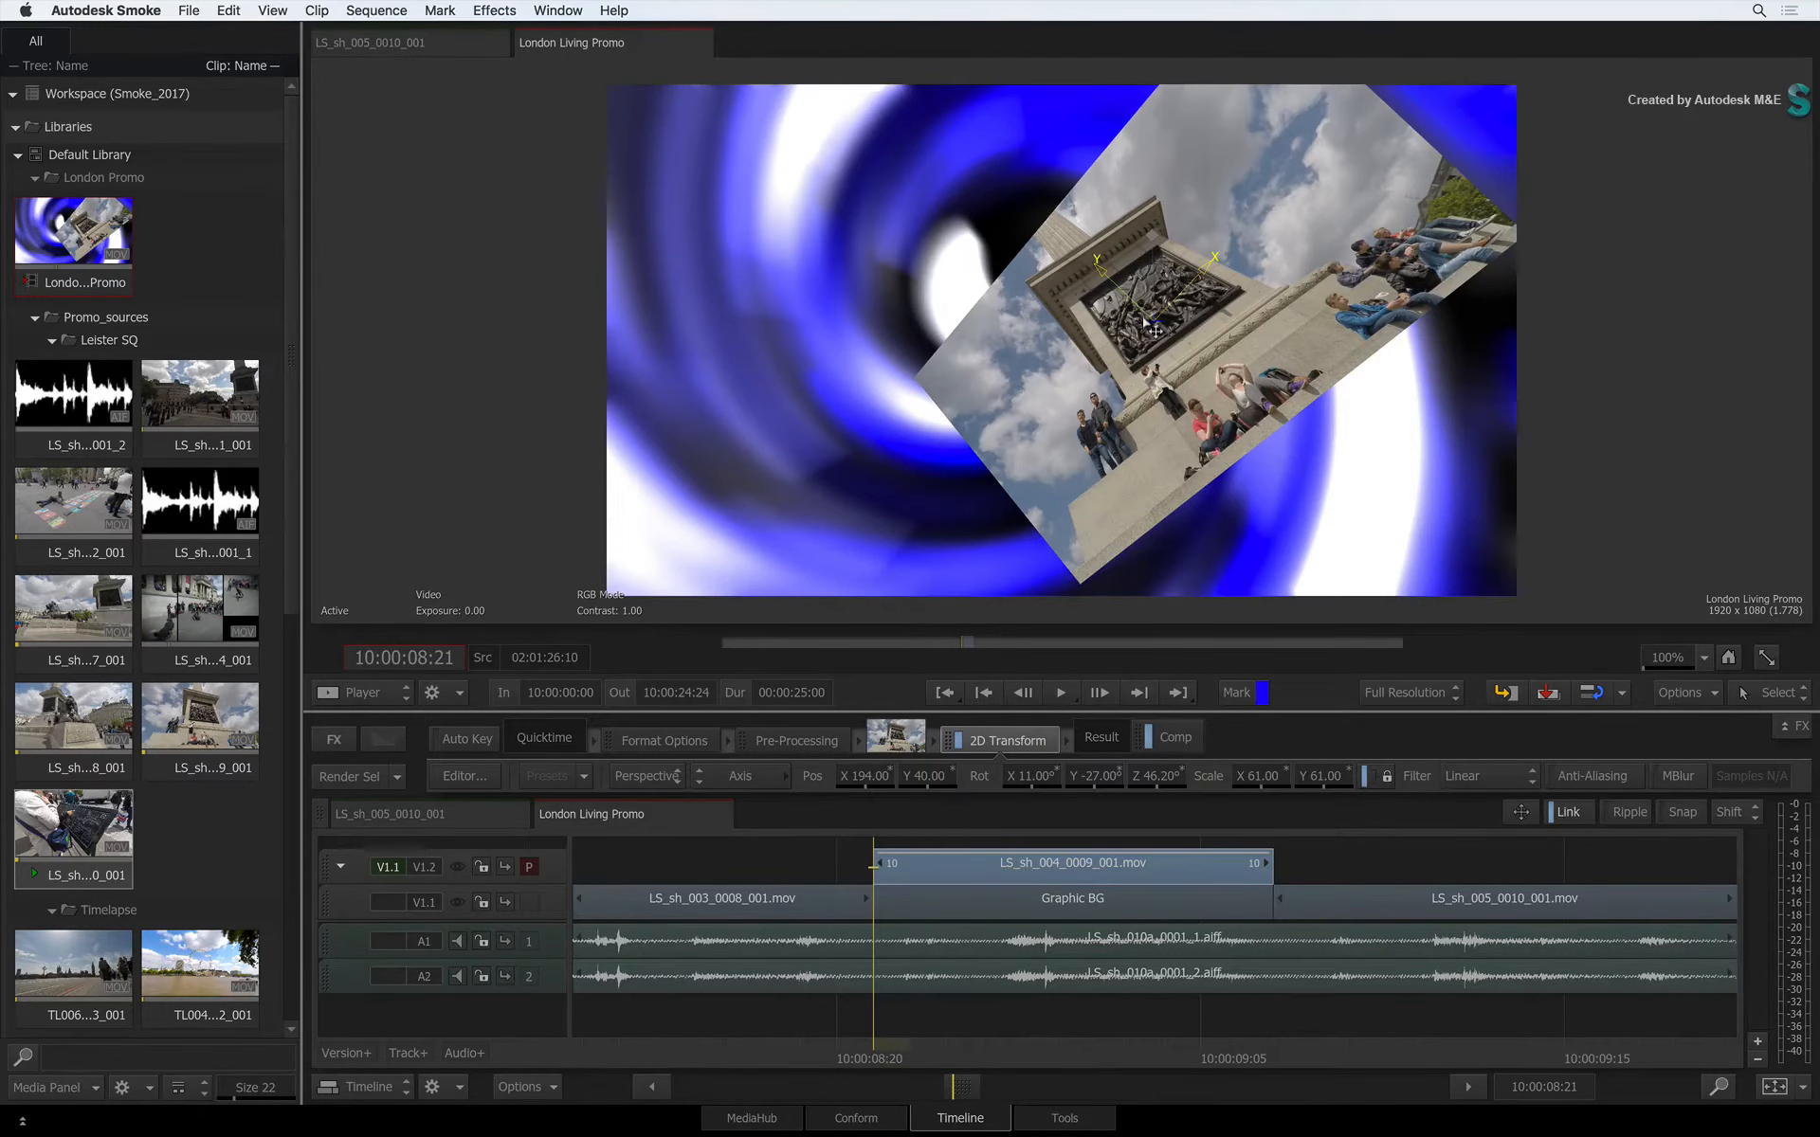
left_click_drag(1152, 327, 1010, 1031)
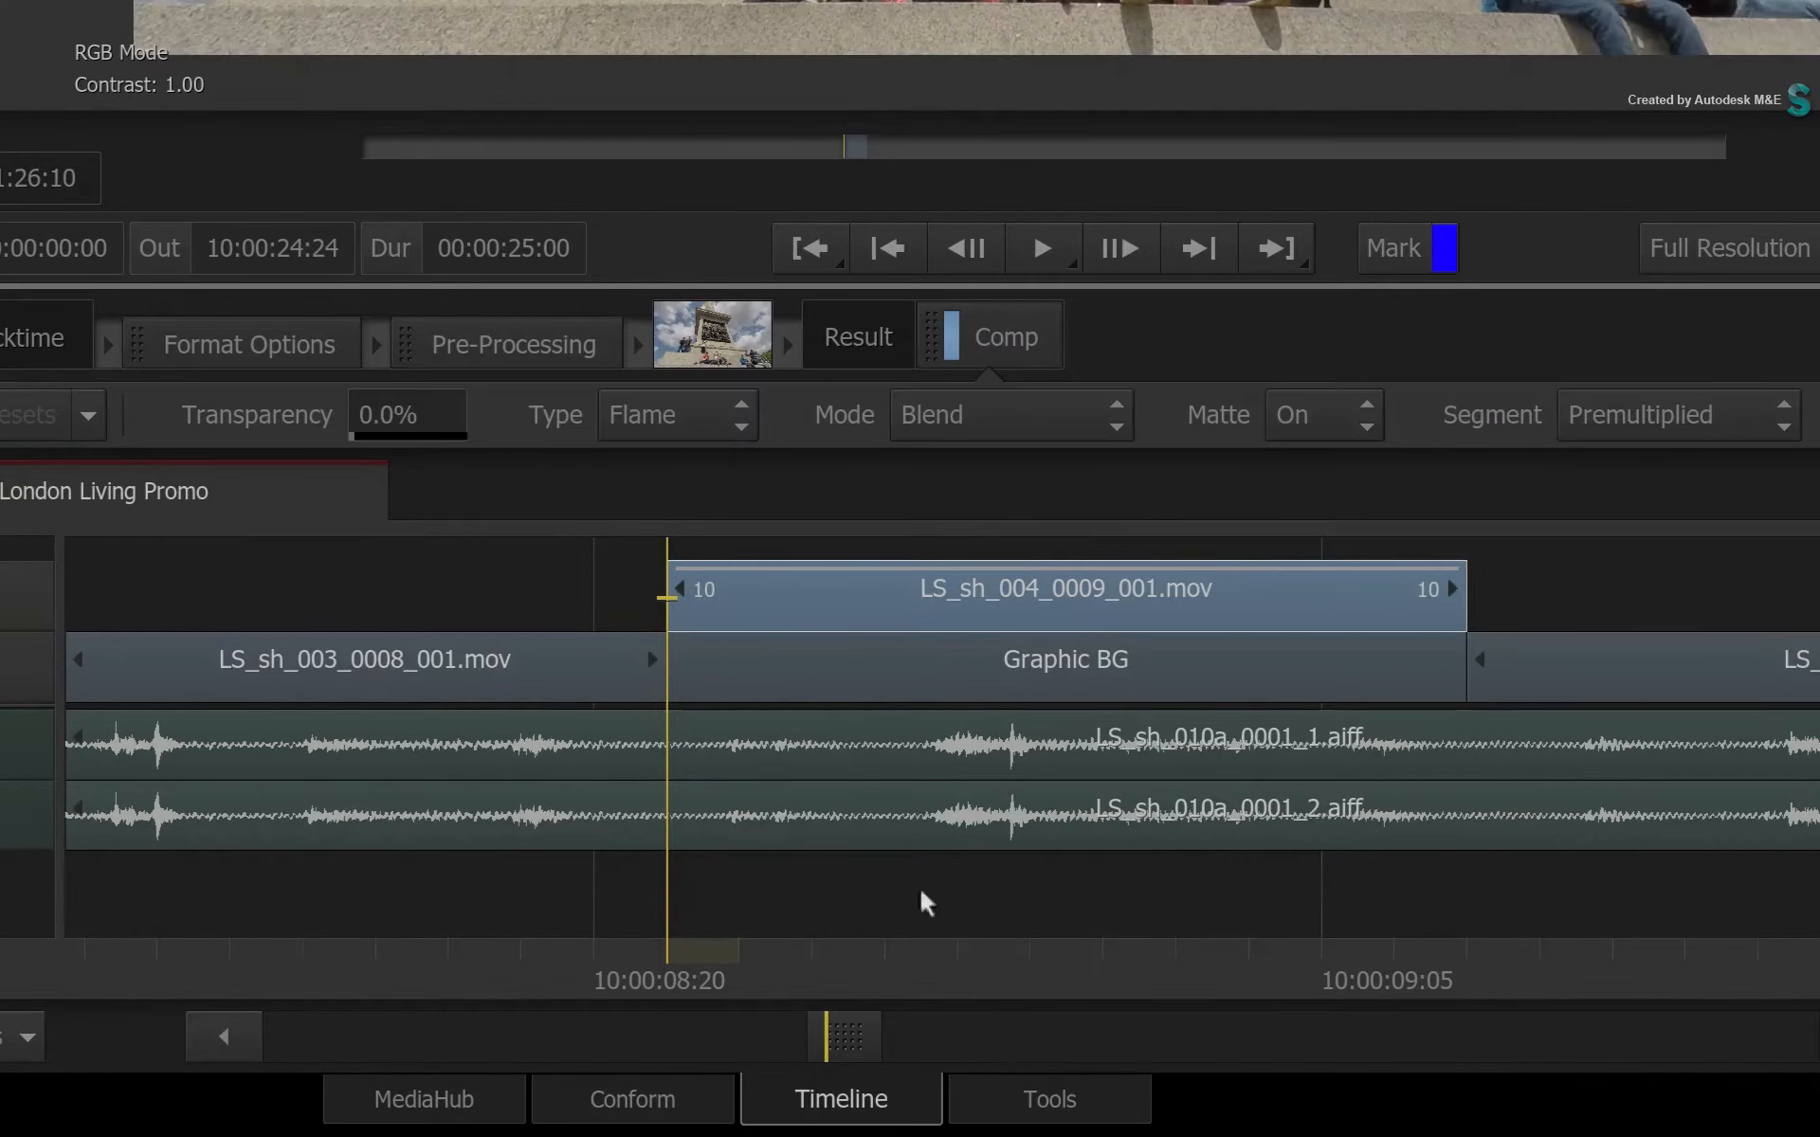
Step: Add a GMask effect to LS_sh_004_0009_001.mov and draw a closed four-point mask around the monument's relief panel
right_click(825, 607)
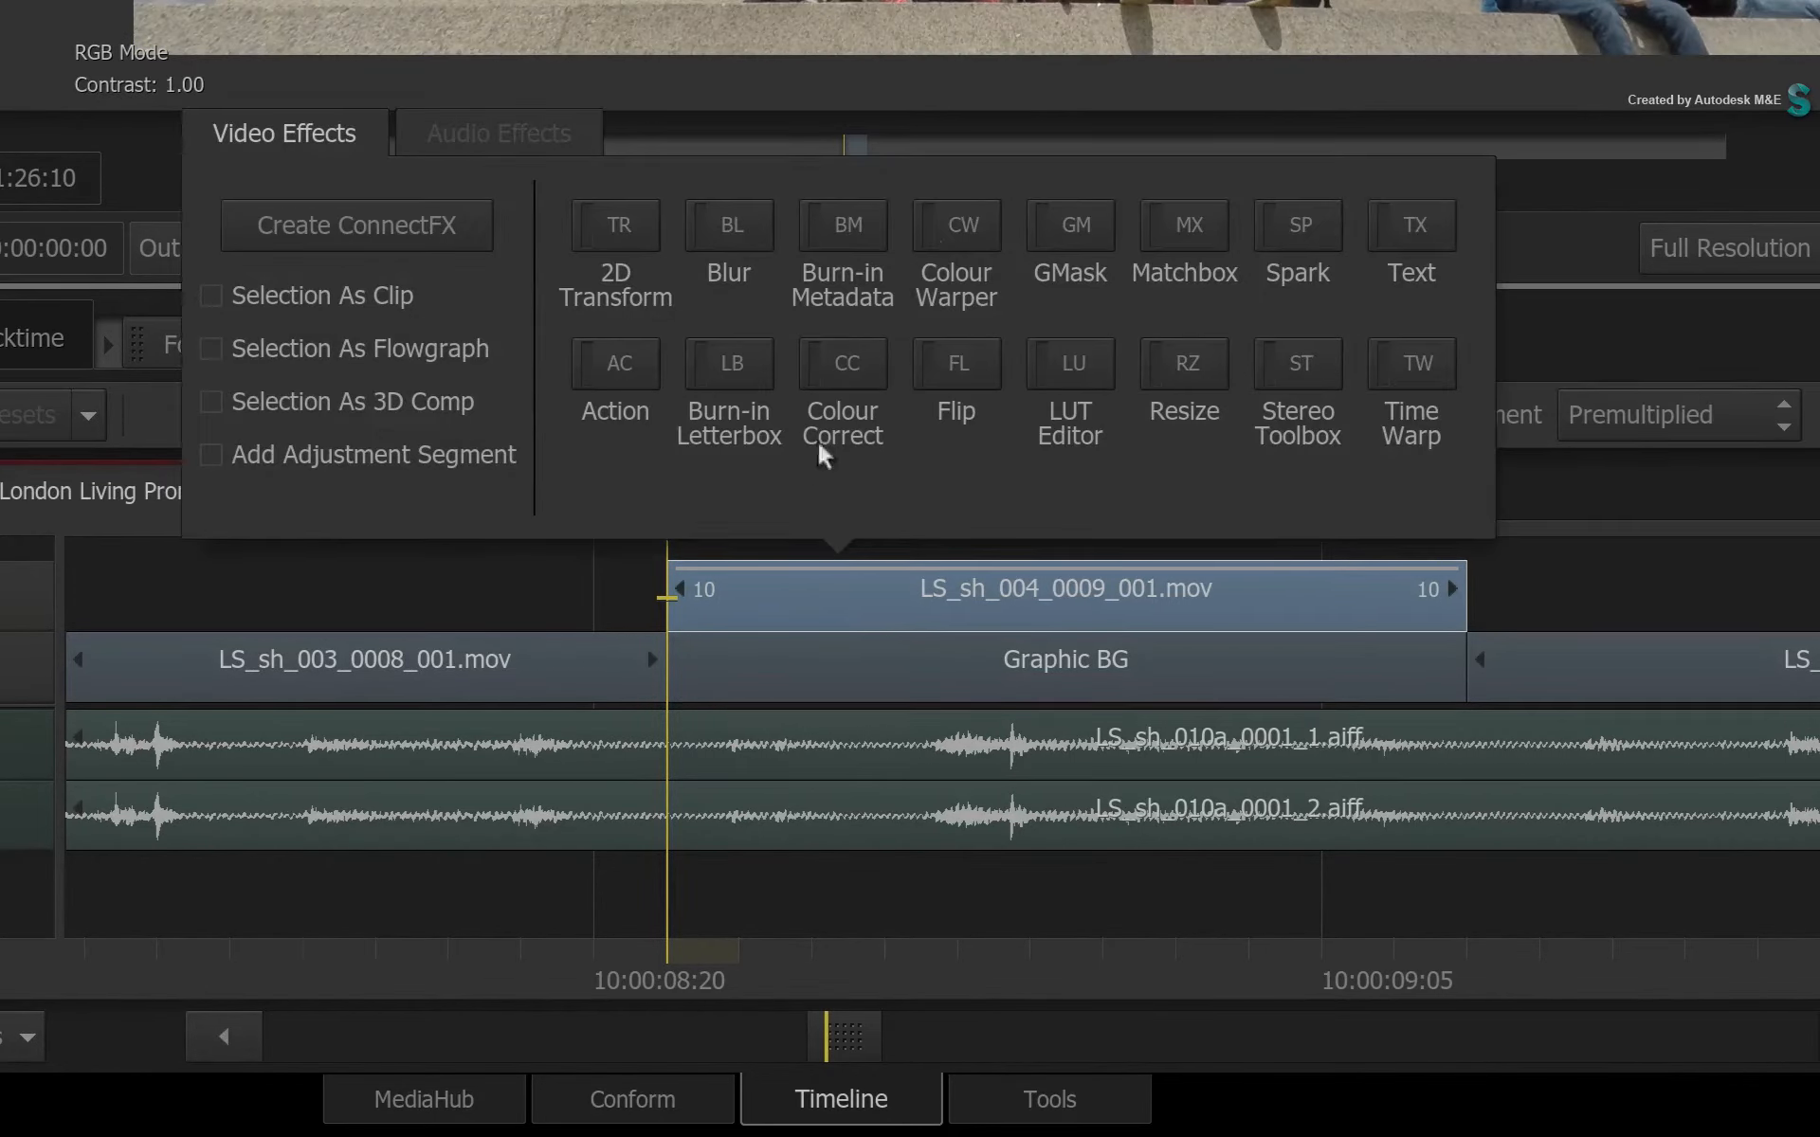
left_click(1057, 224)
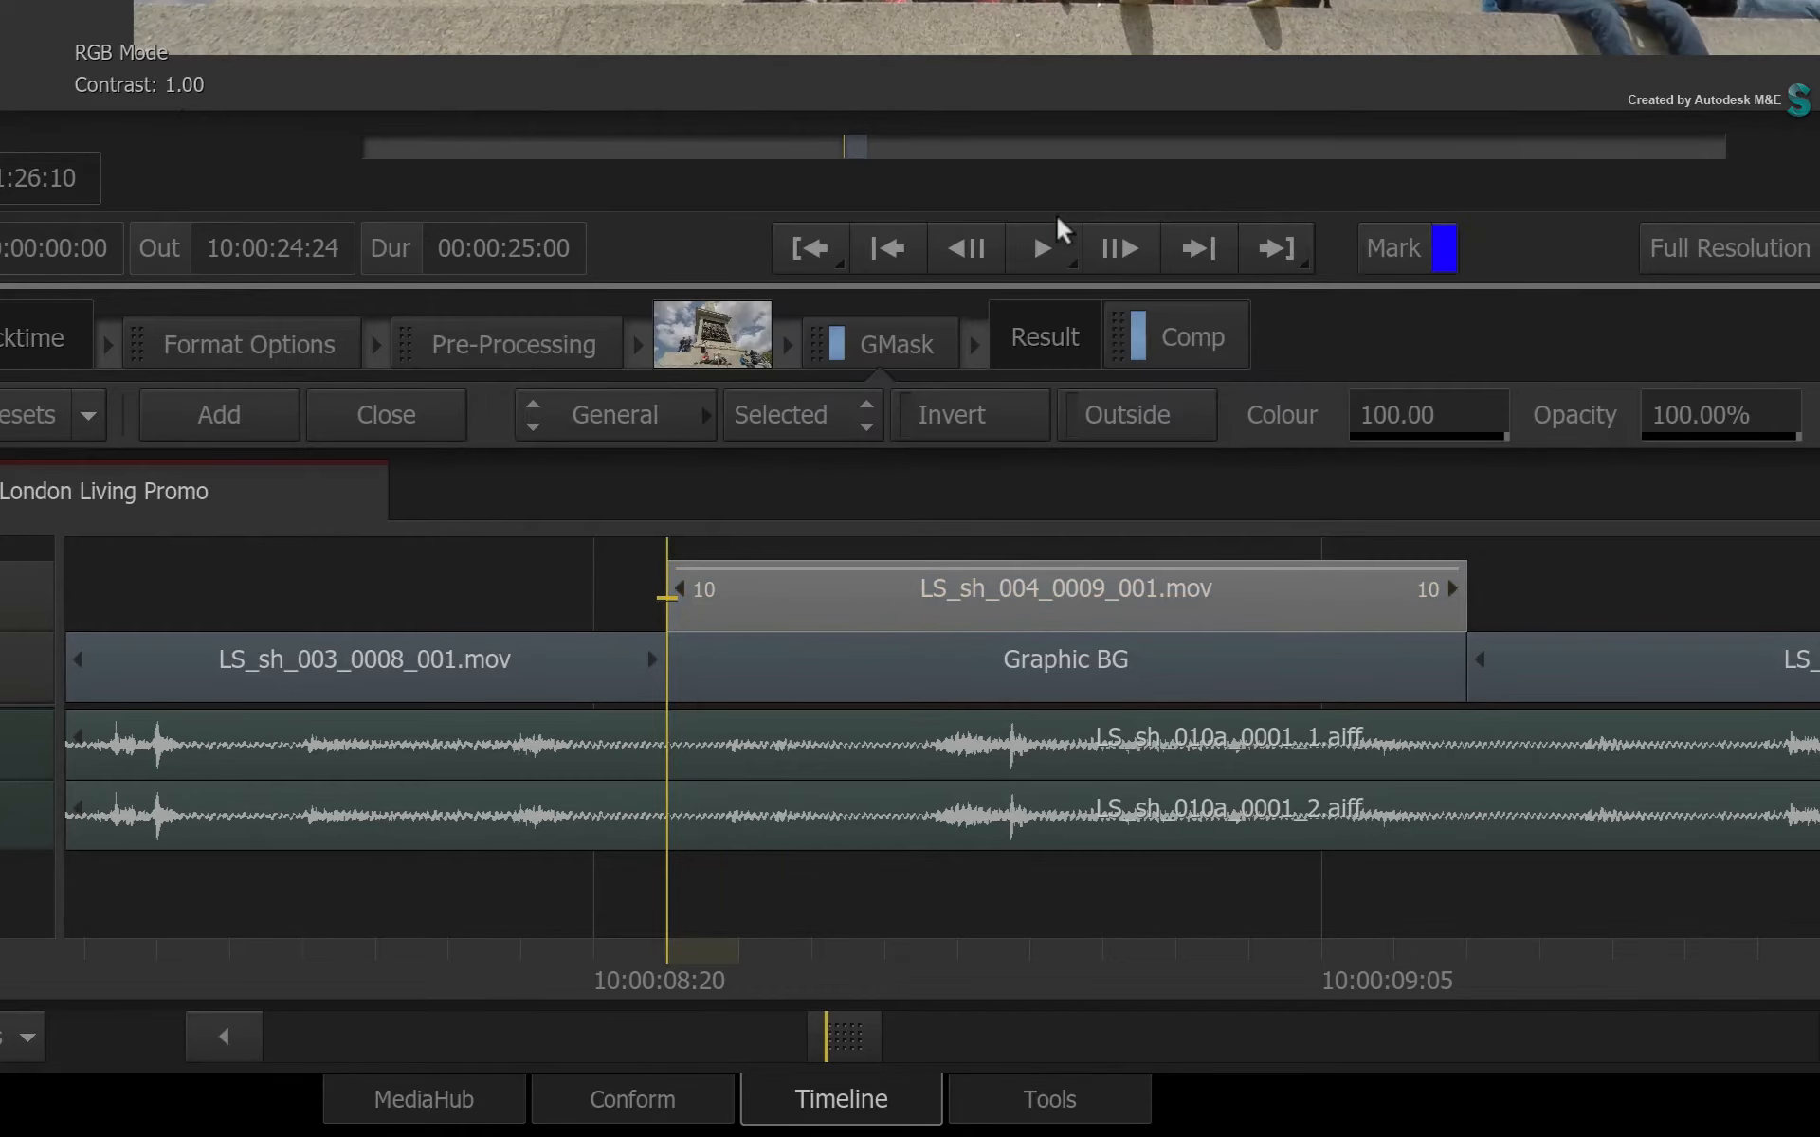
left_click(252, 414)
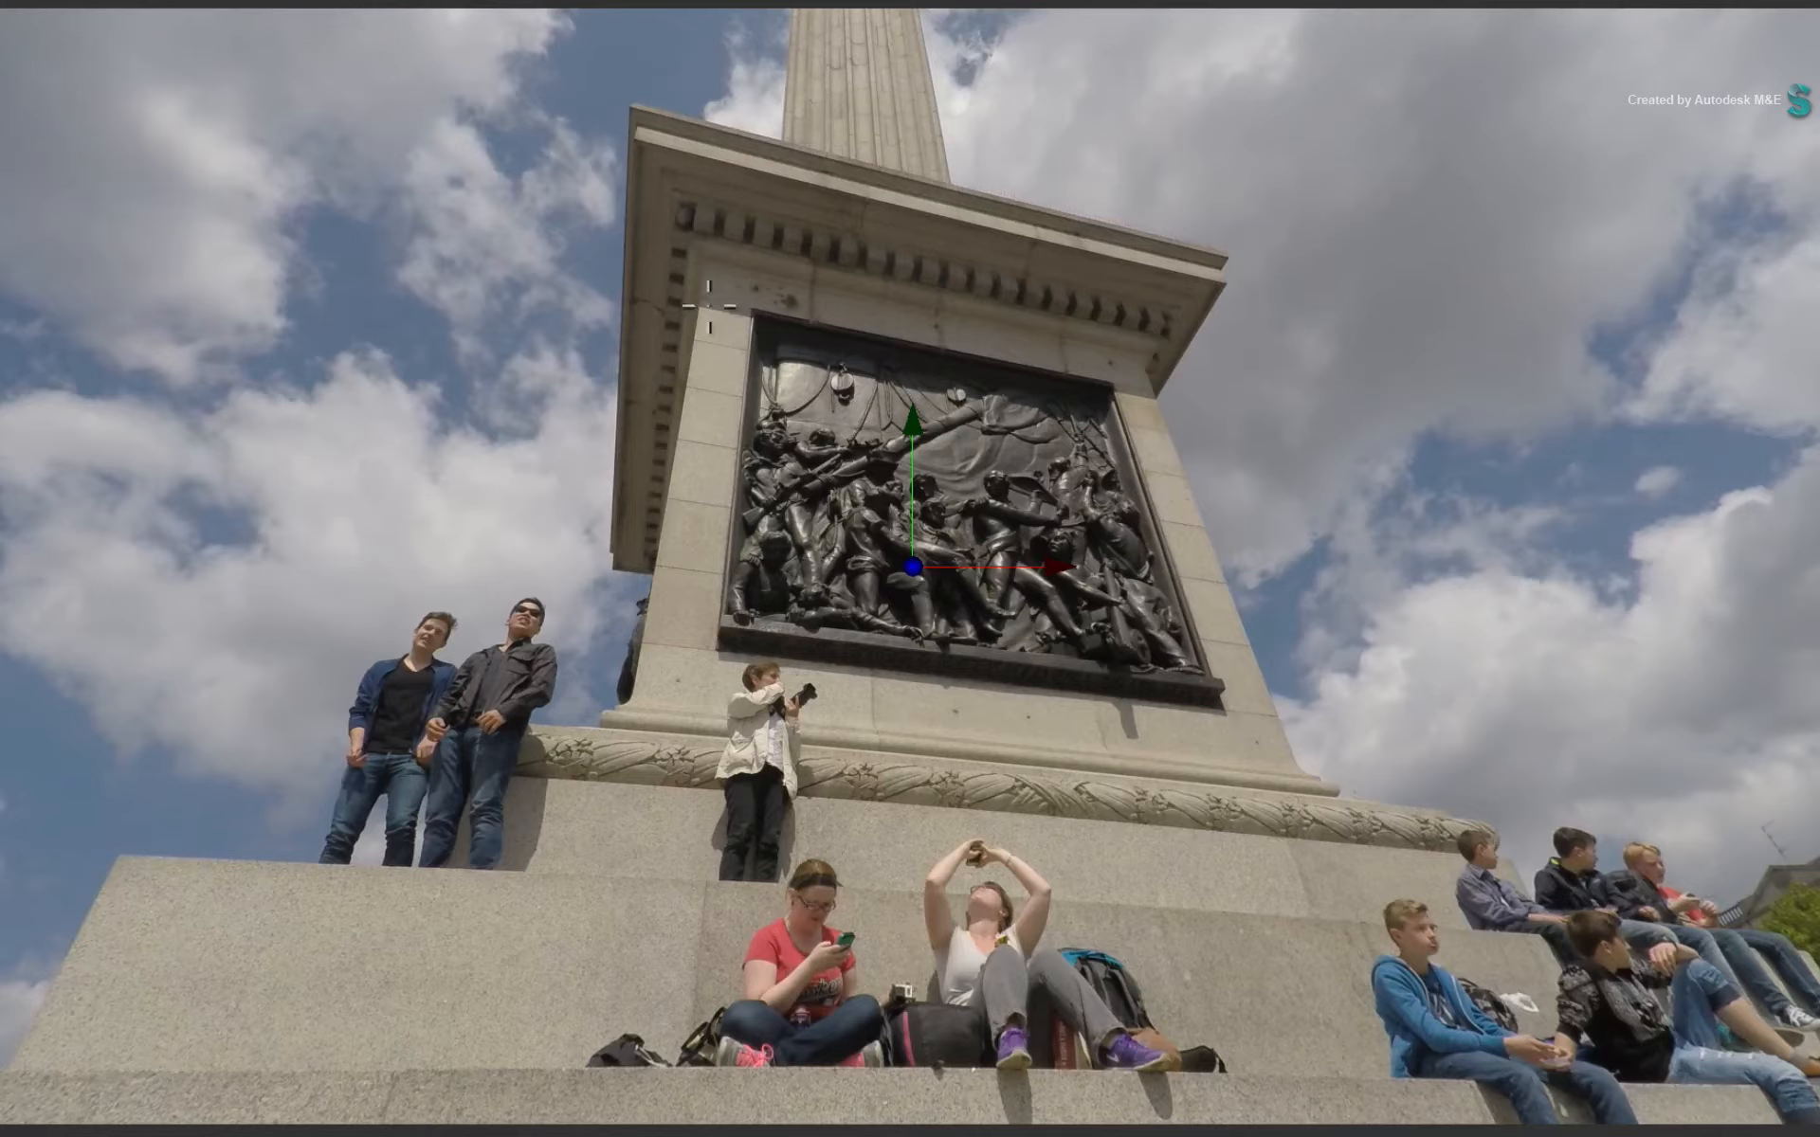
left_click(753, 309)
left_click_drag(1129, 379, 1194, 435)
left_click_drag(1234, 698, 1304, 653)
left_click_drag(714, 654, 693, 649)
left_click(715, 566)
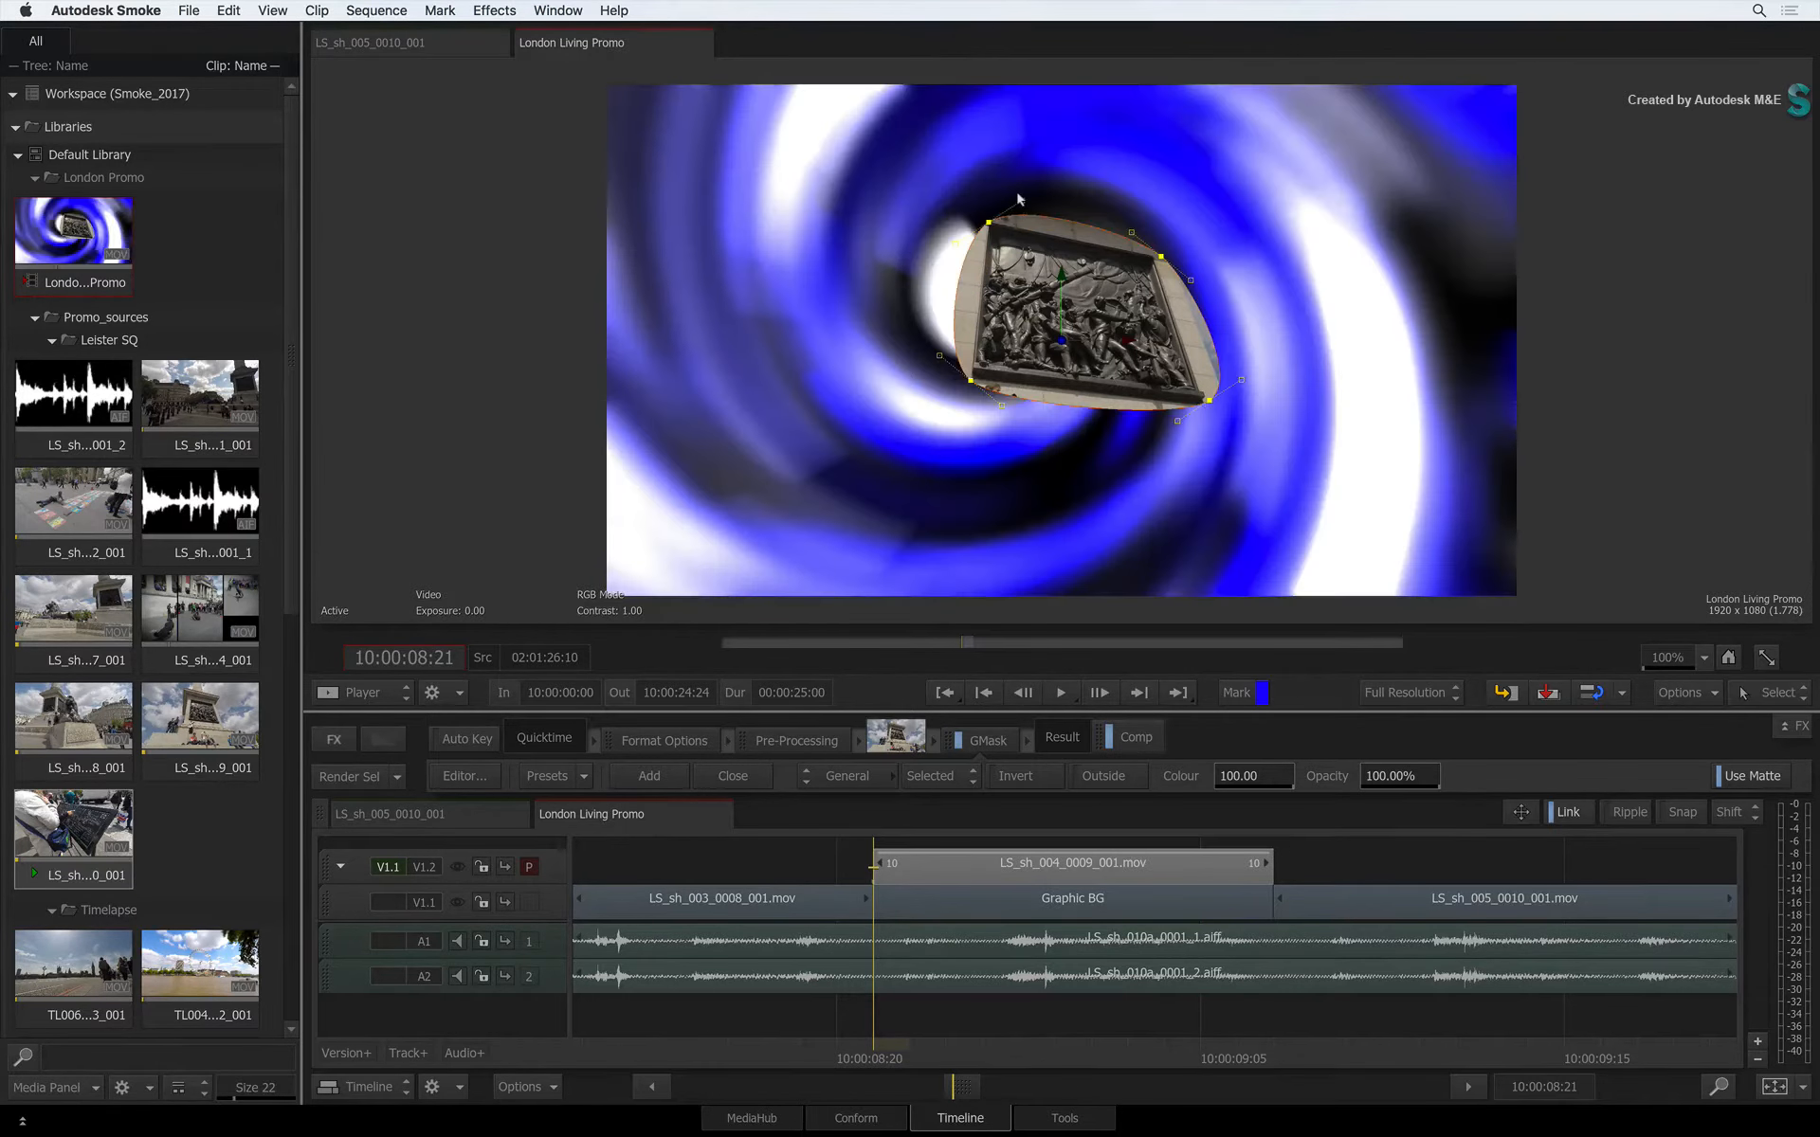
Step: Shorten the tangent handles of the mask's four corner points to straighten its edges along the relief panel
left_click_drag(1018, 200, 996, 220)
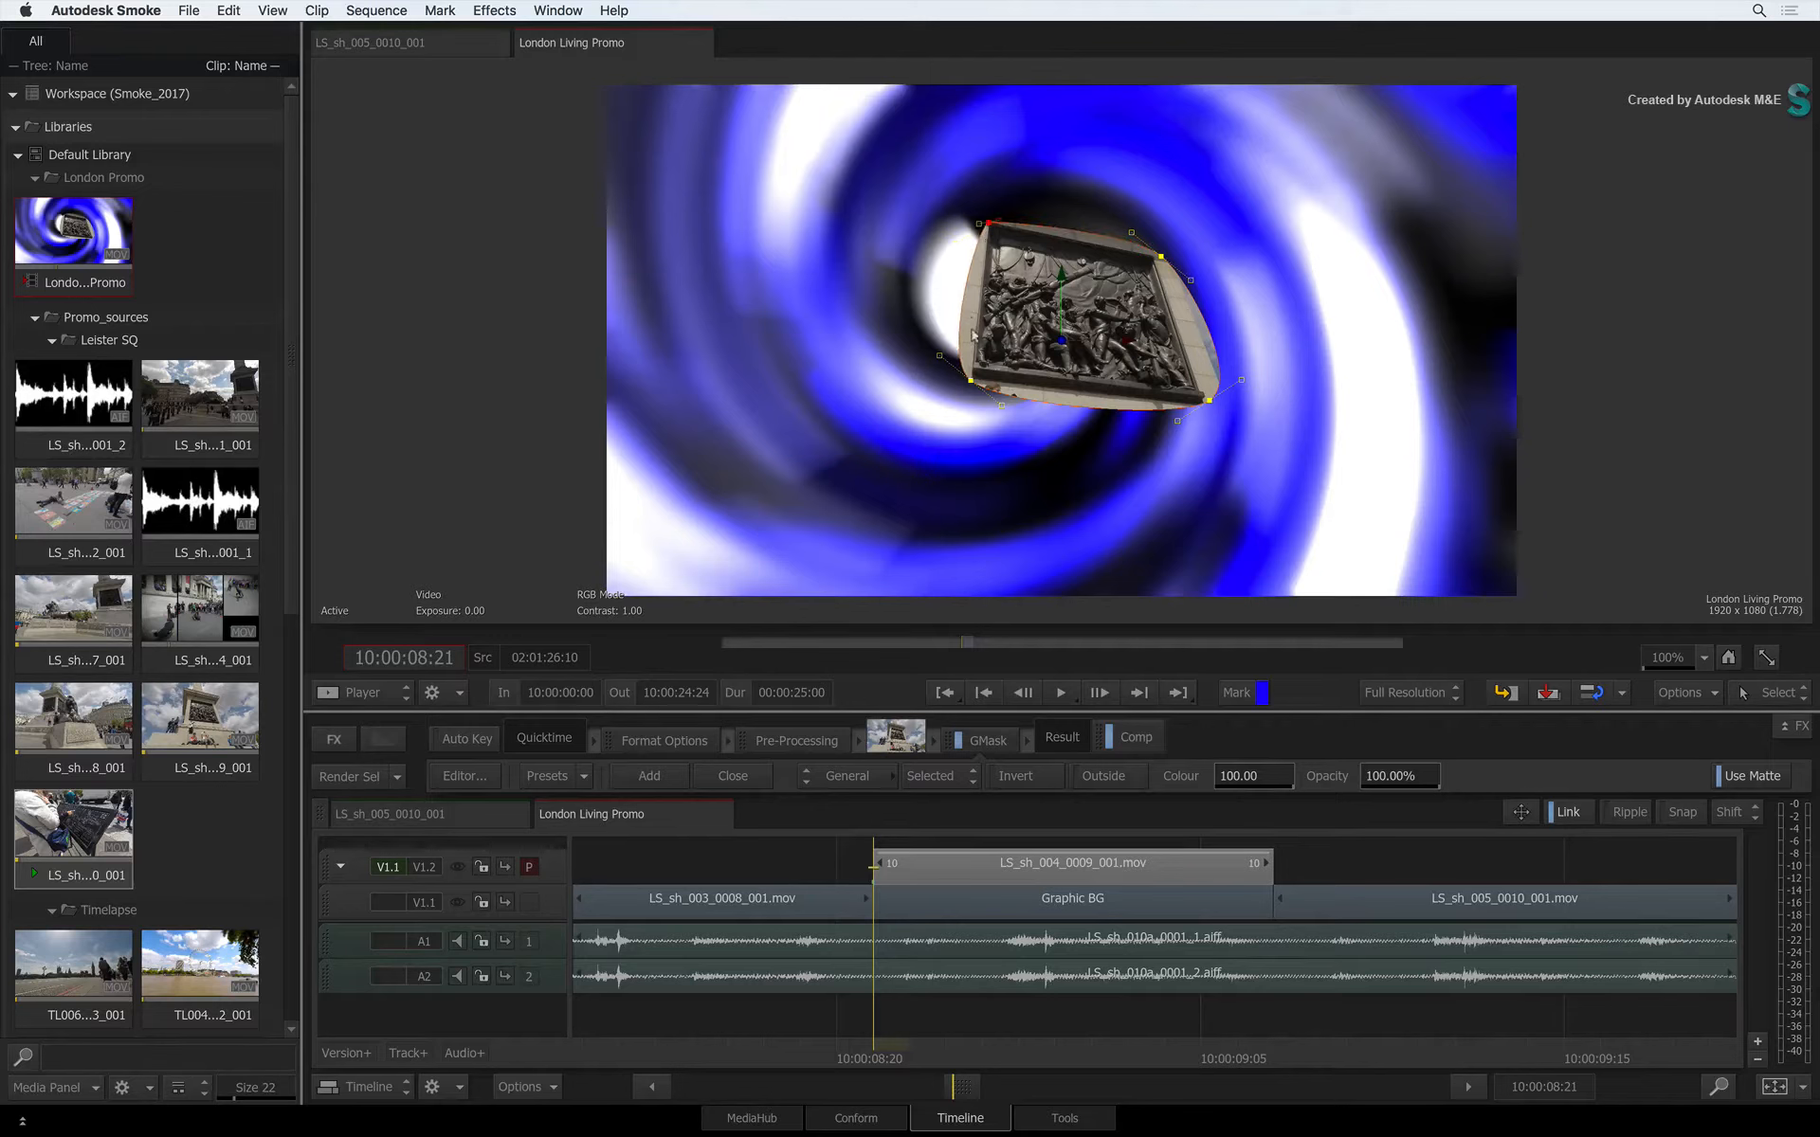
left_click_drag(935, 355, 970, 379)
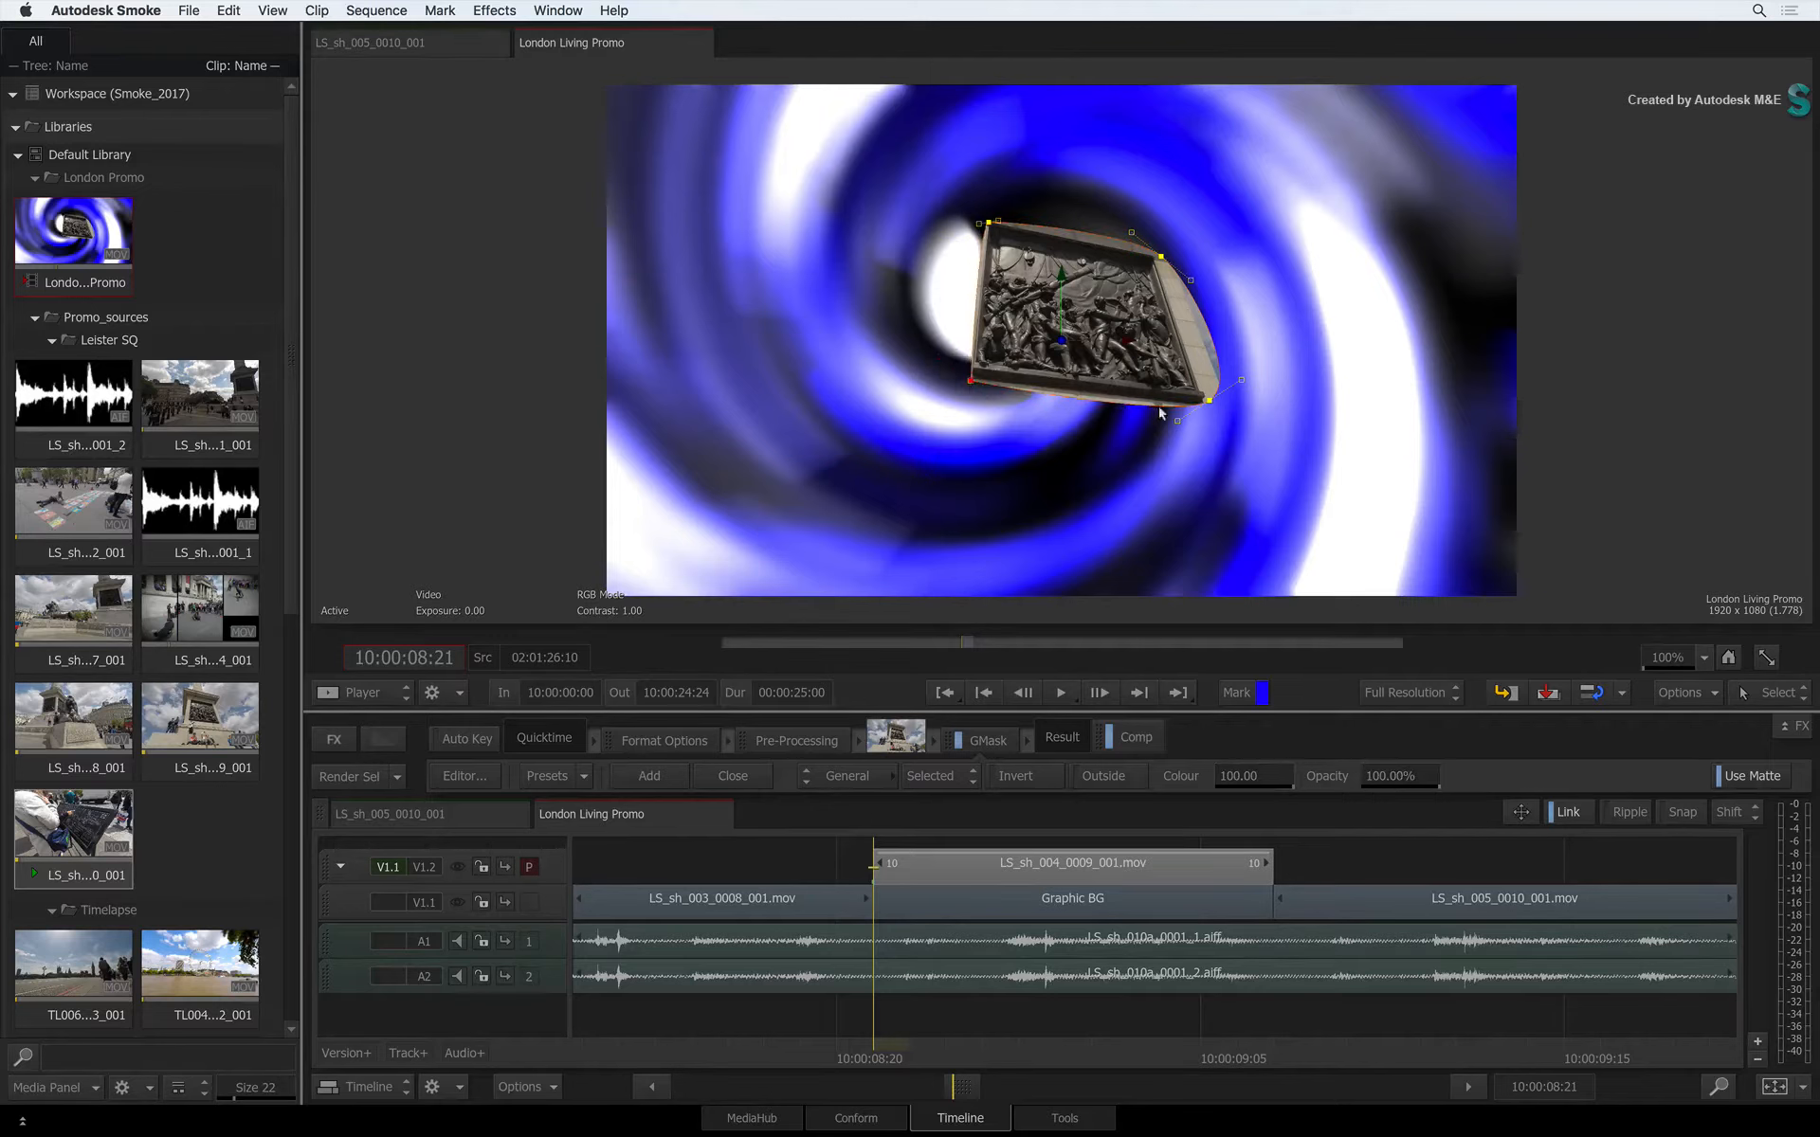
left_click_drag(1167, 416, 1190, 400)
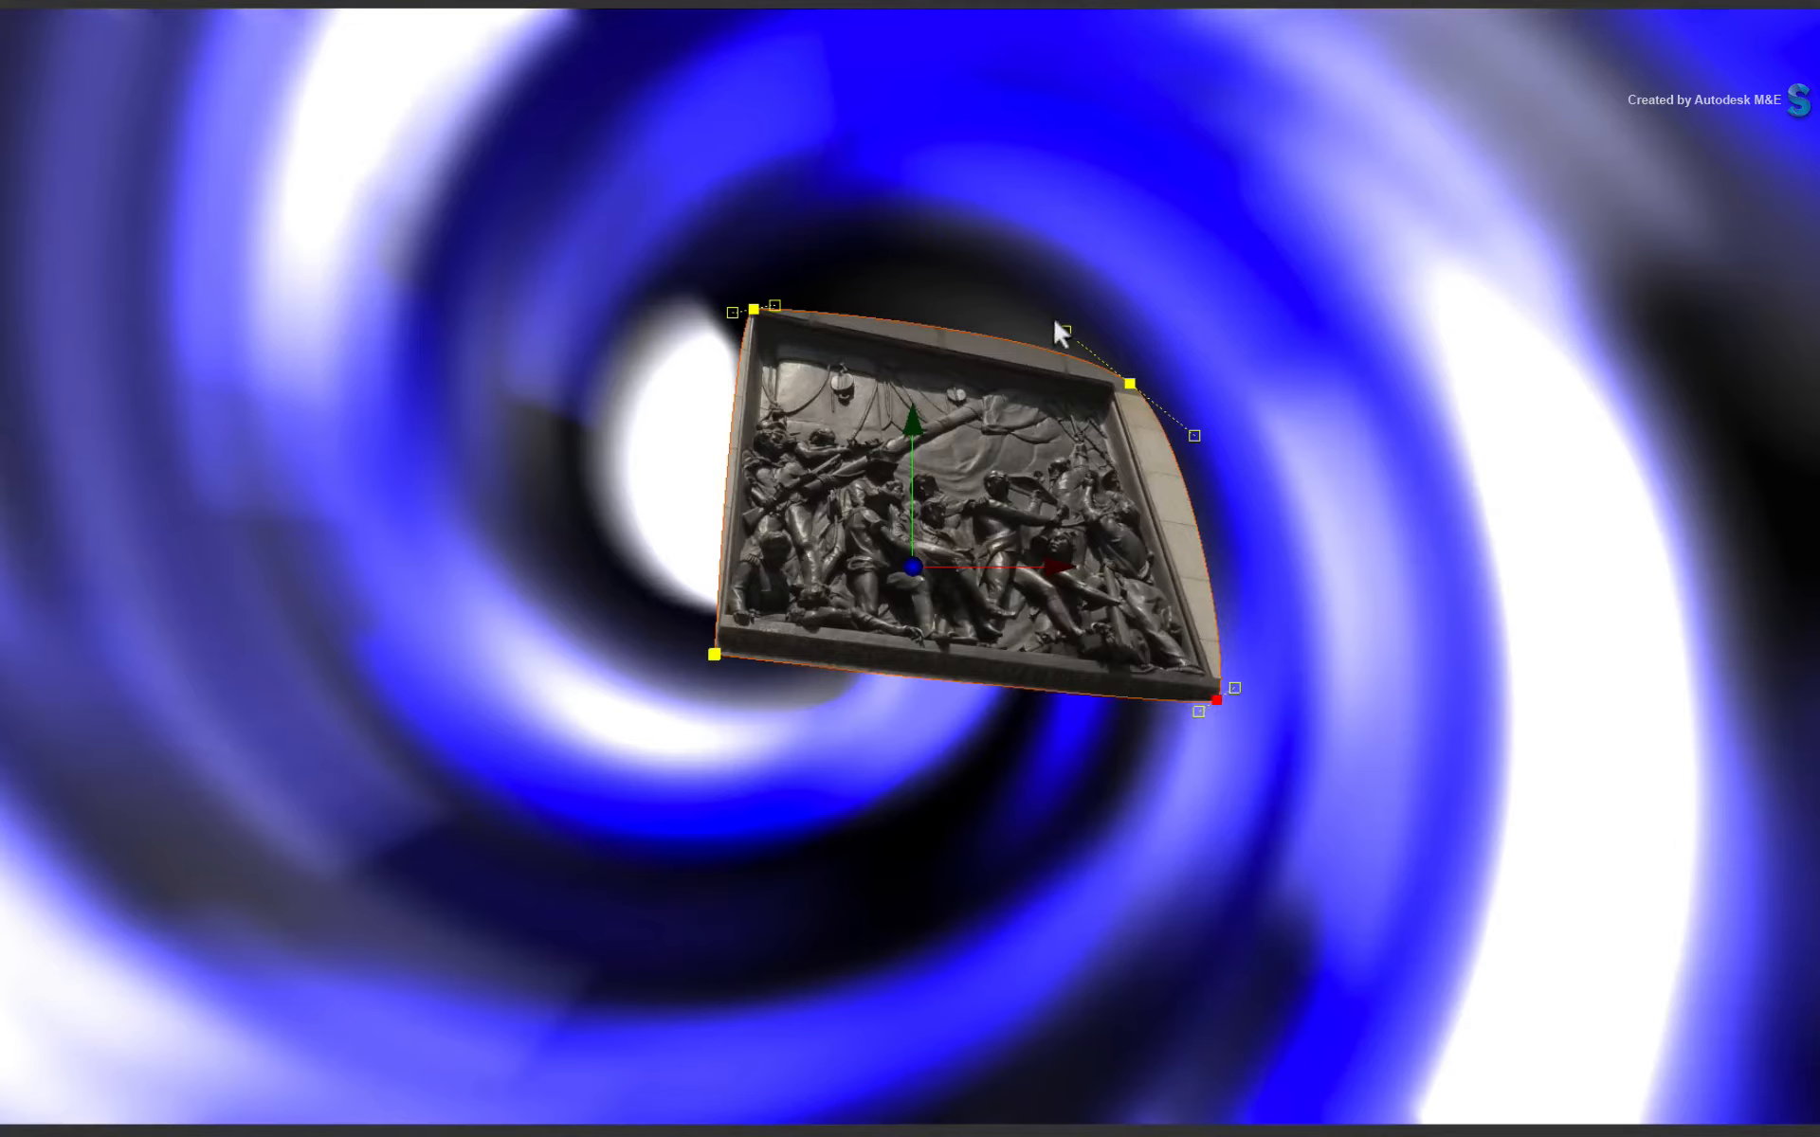
left_click(1132, 232)
left_click_drag(1066, 329, 1111, 369)
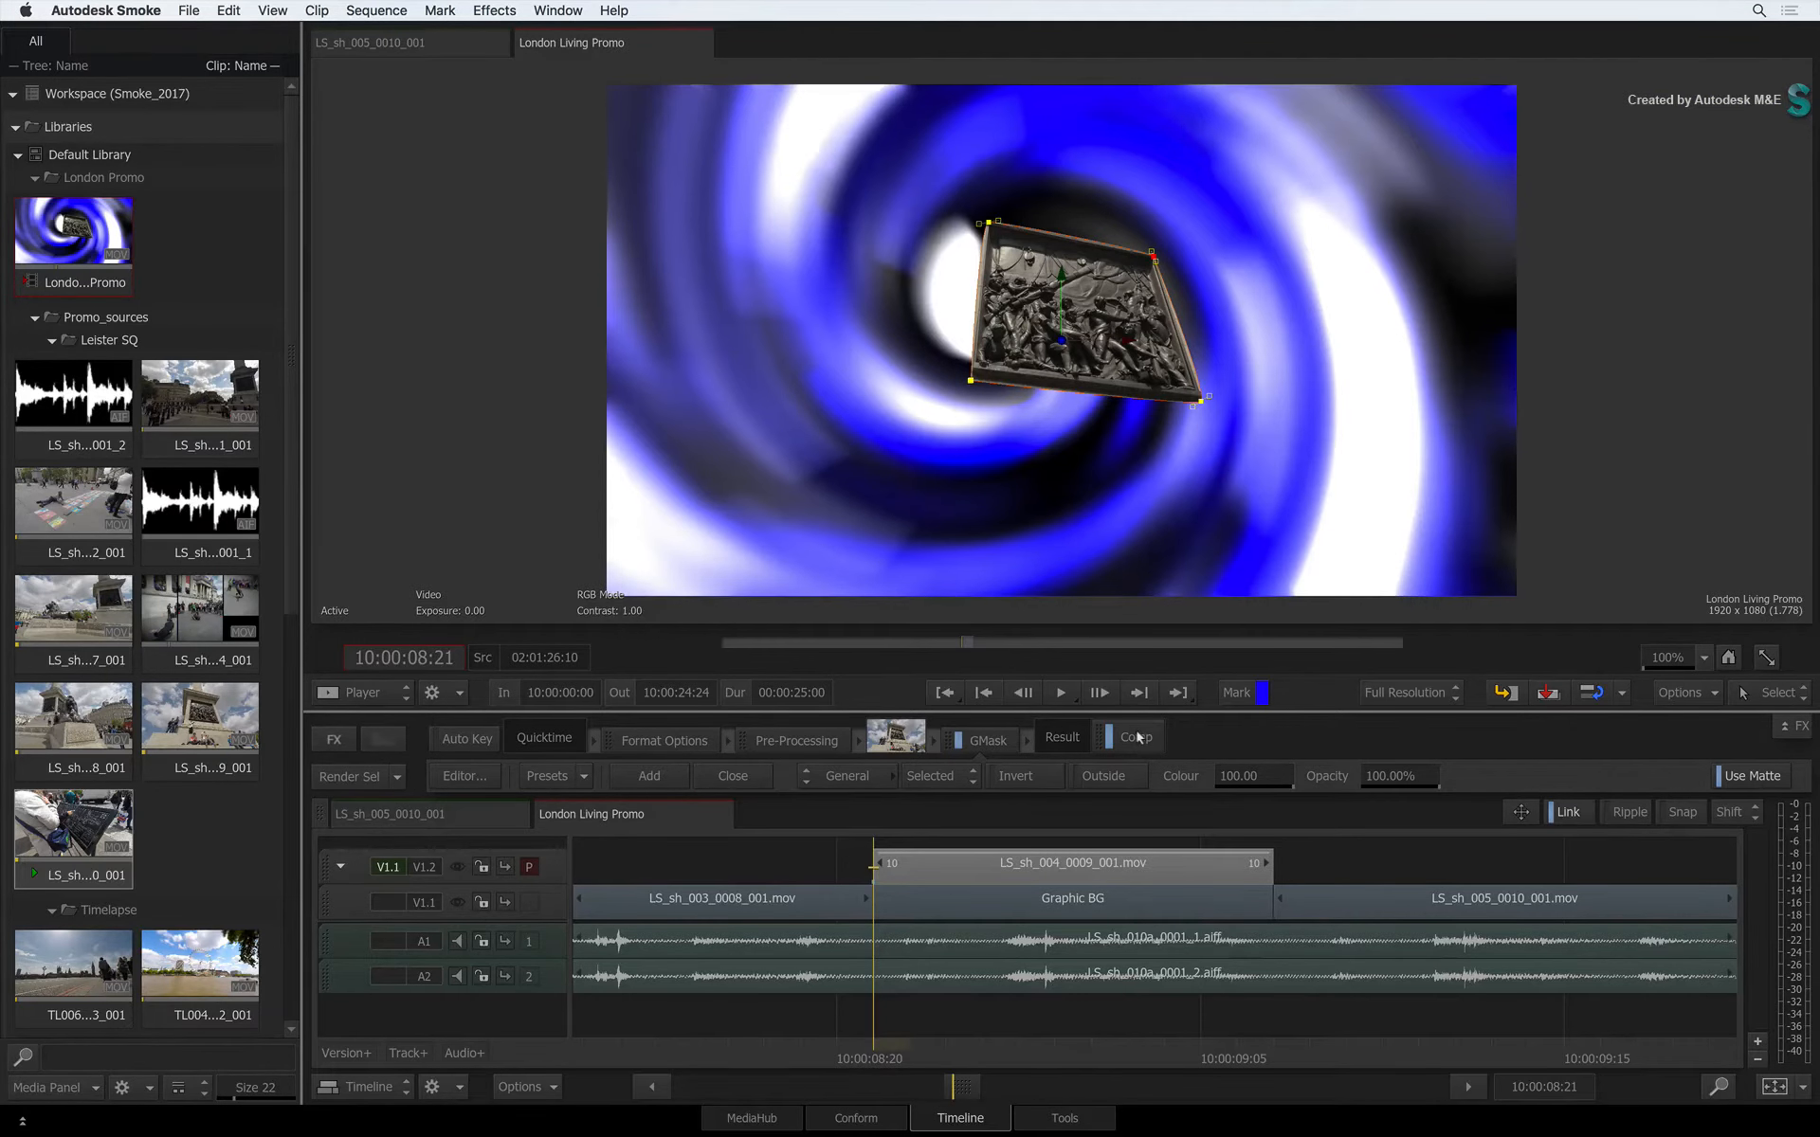
Step: Reselect the GMask effect and fine-tune the tangent of the mask's upper-left point
left_click(1133, 738)
left_click(999, 738)
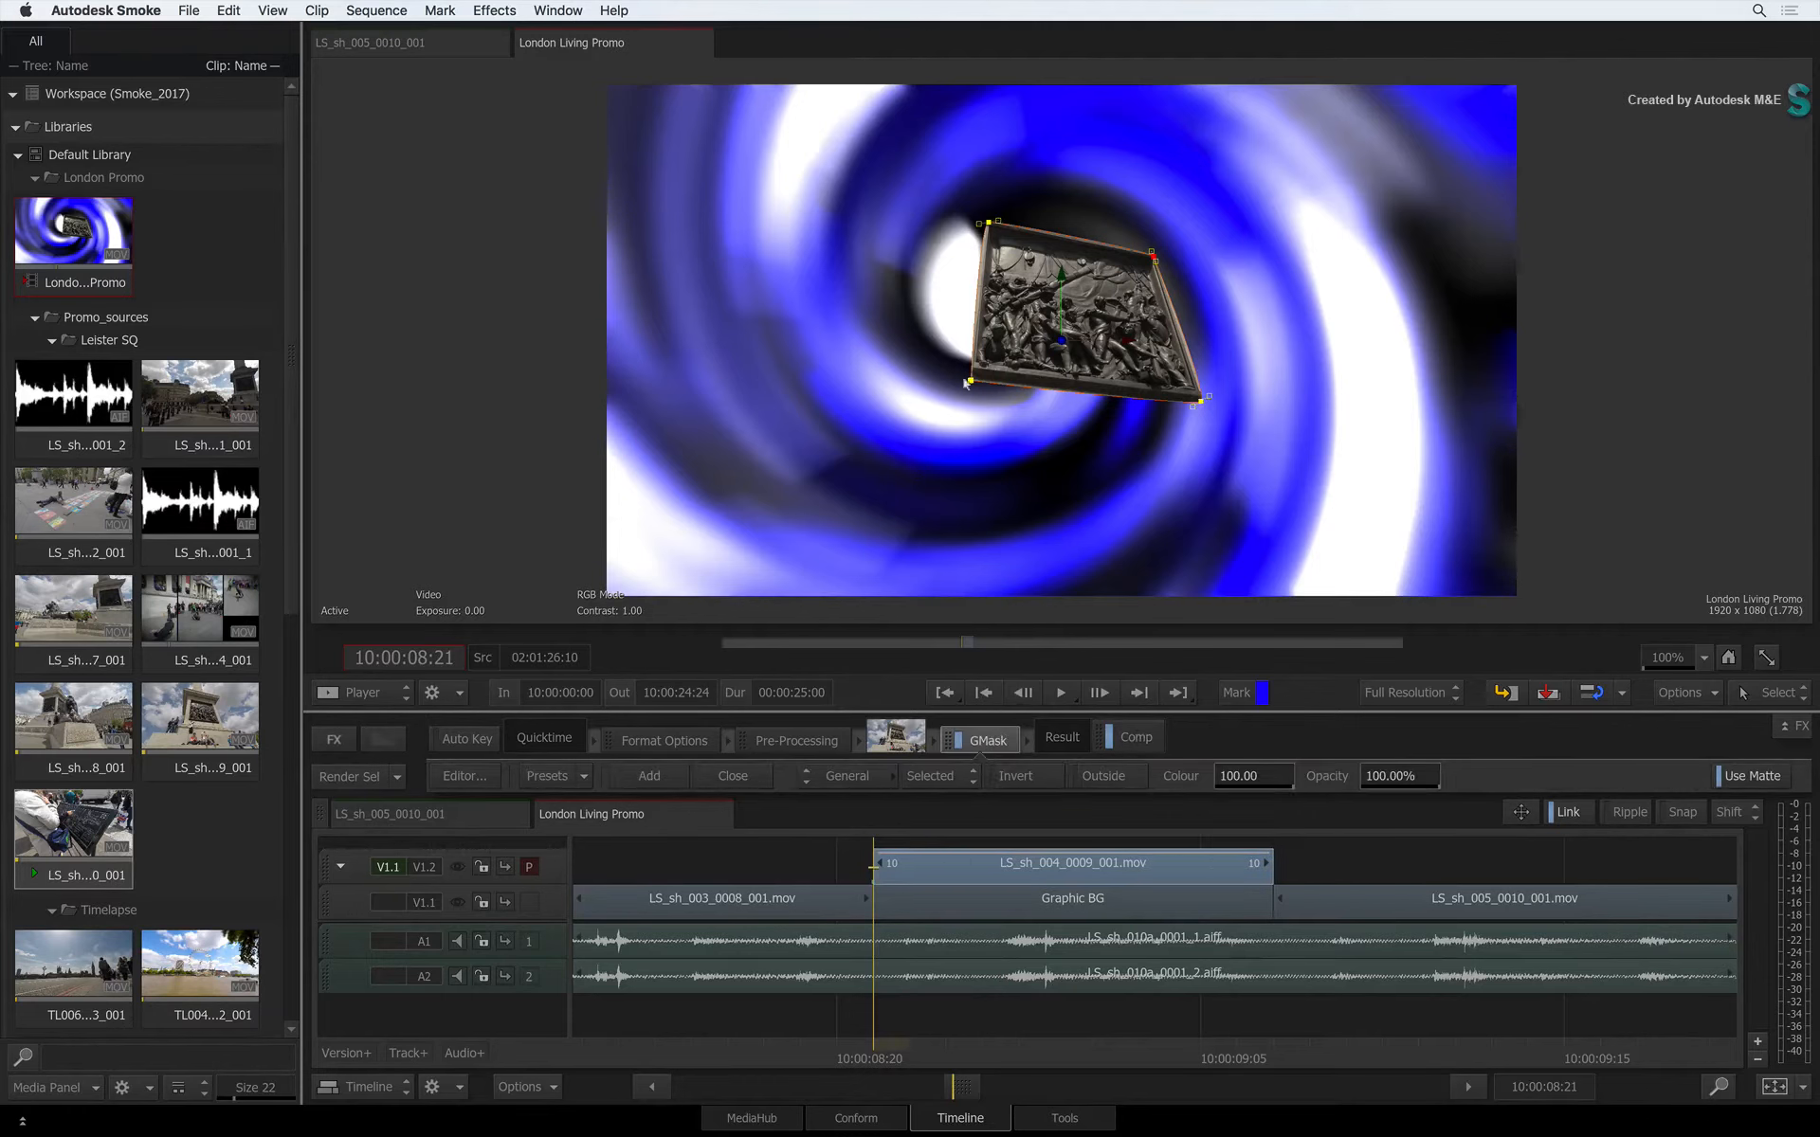
left_click(976, 222)
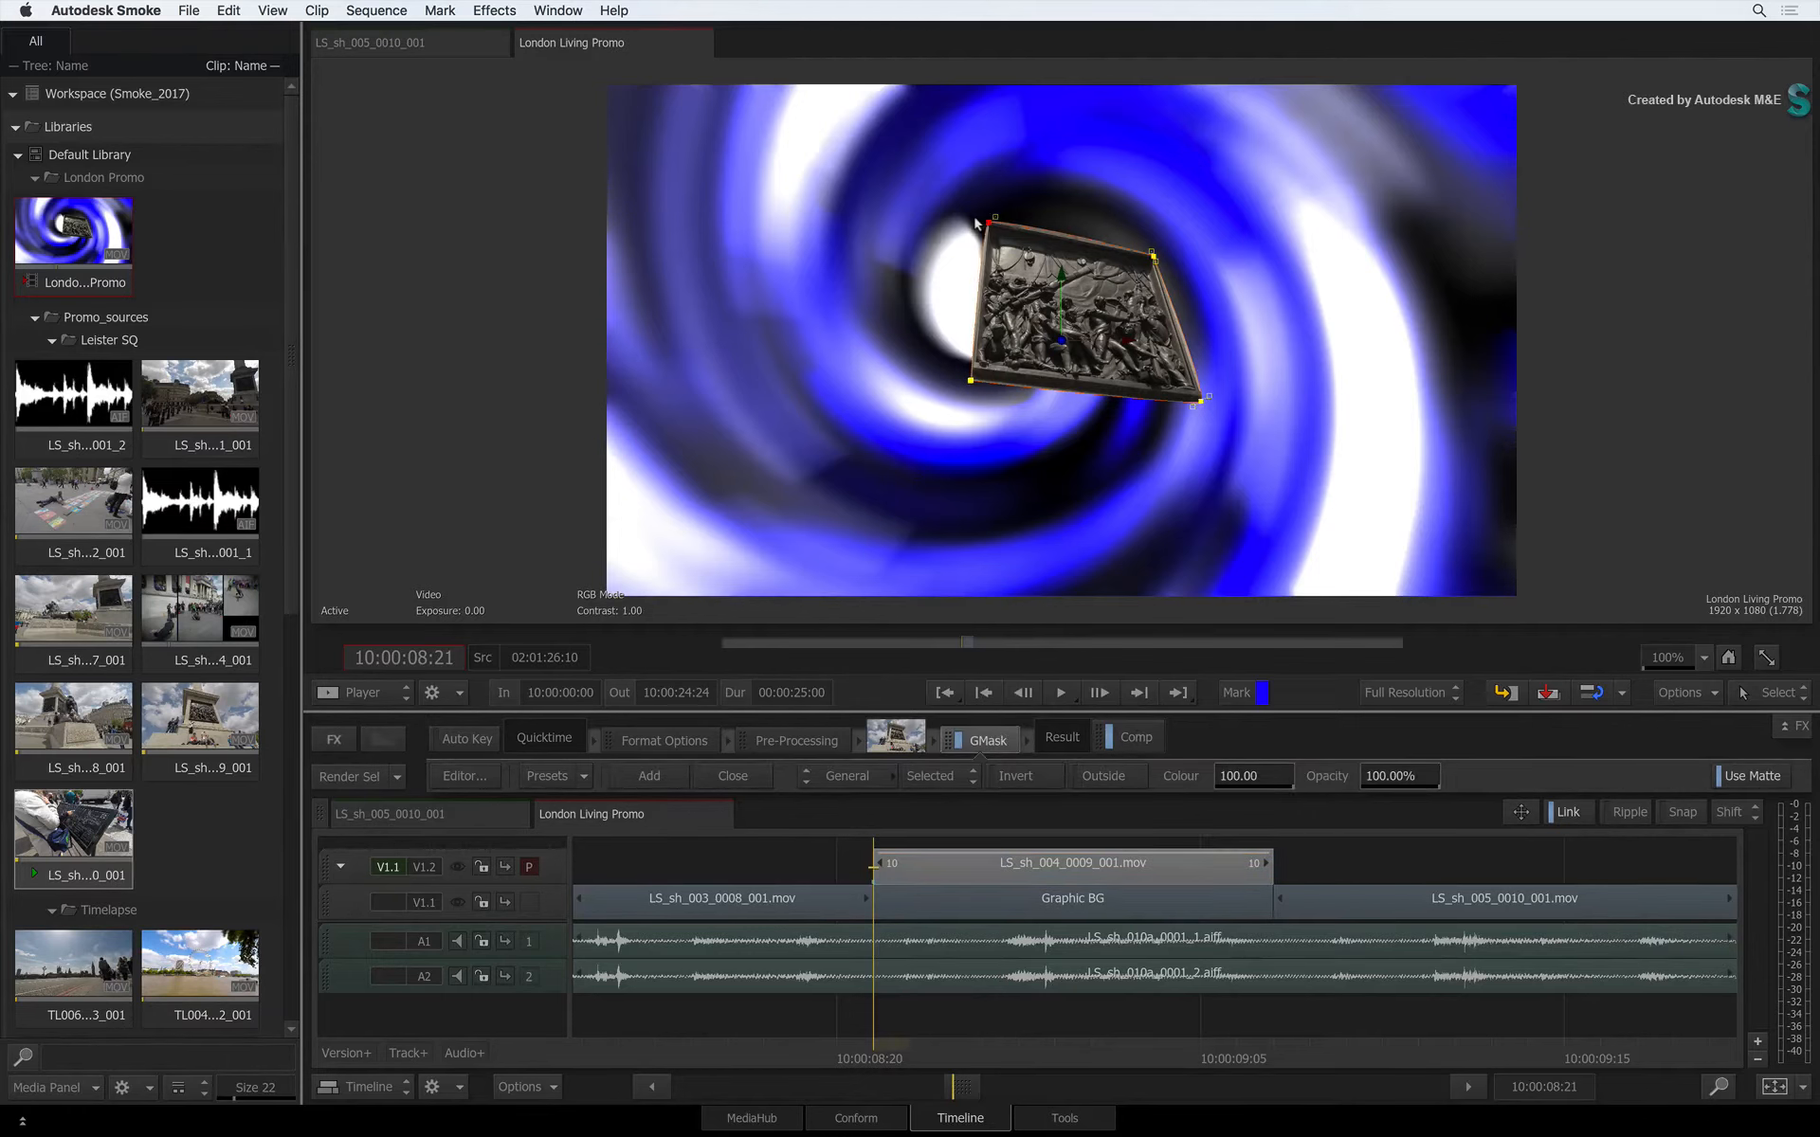
left_click_drag(976, 222, 981, 224)
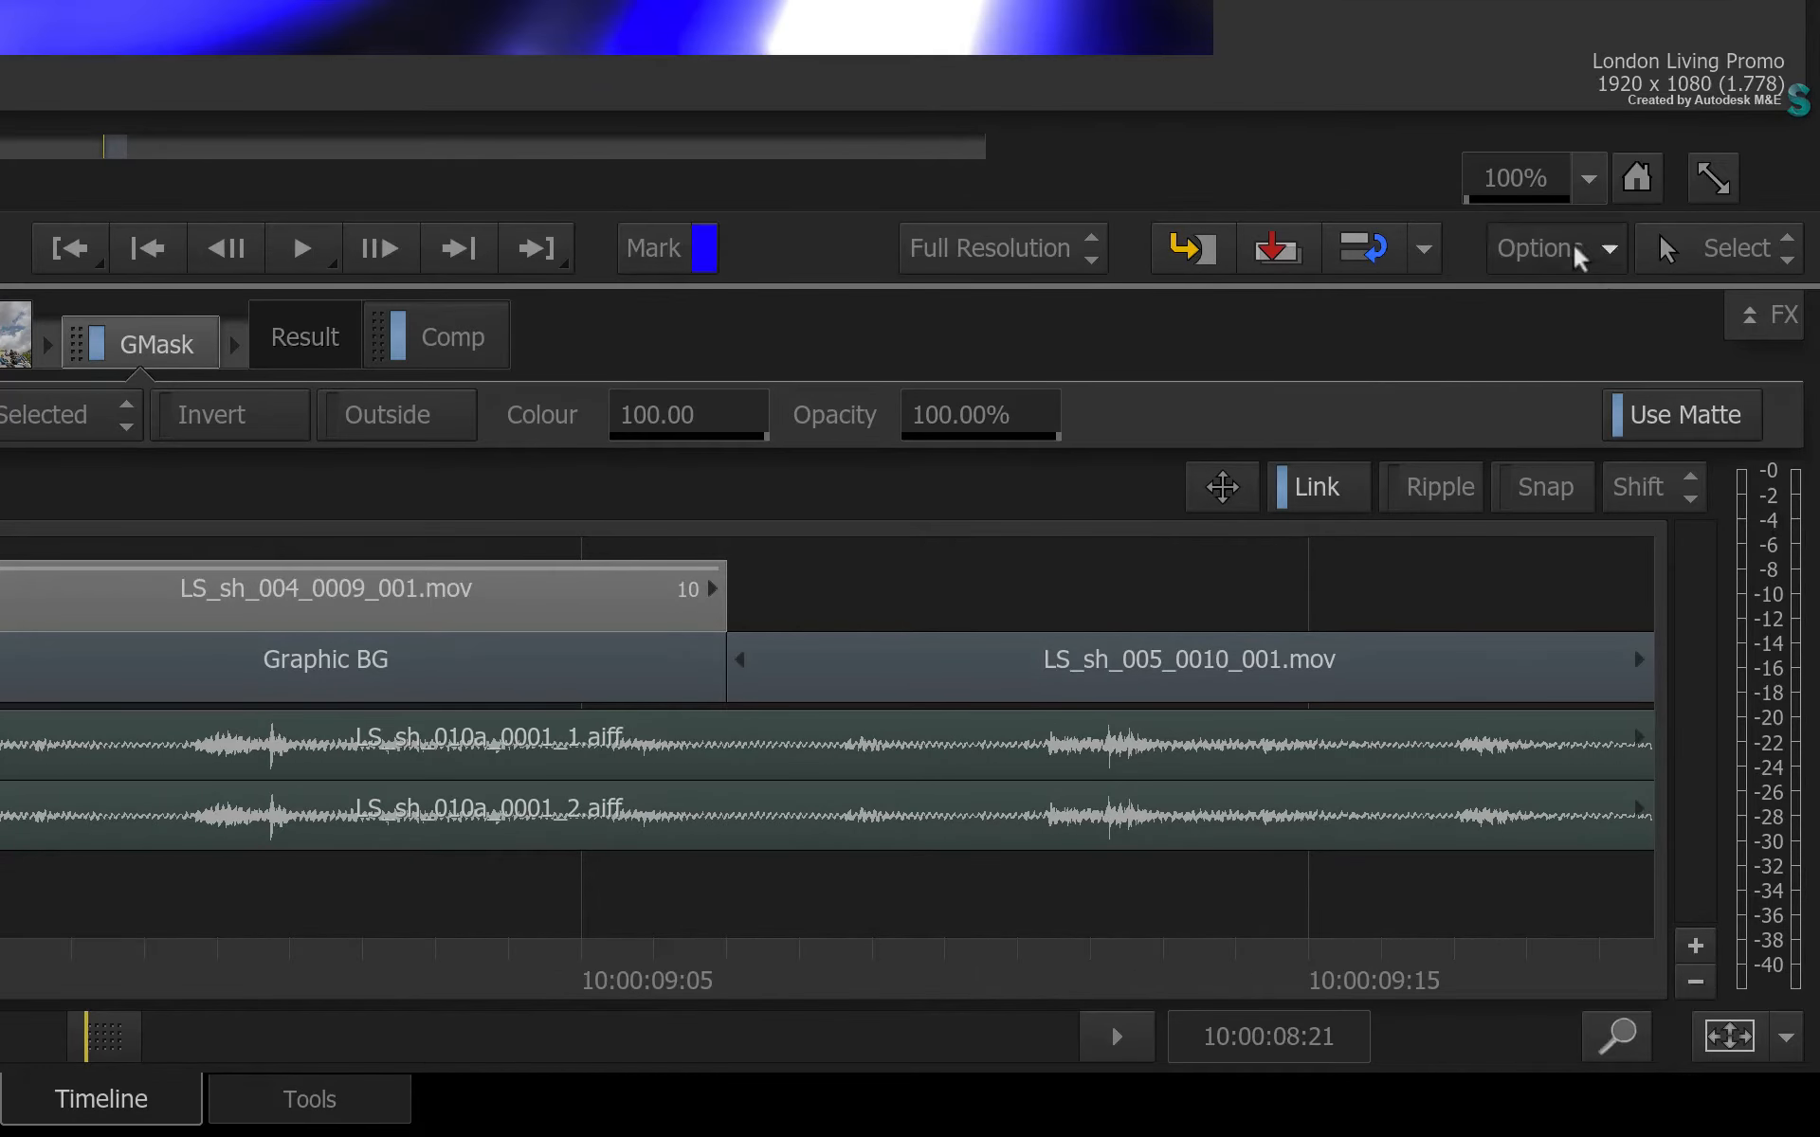
Step: Turn the mask's on-screen icons off and back on with Show Icons
left_click(1700, 696)
left_click(1659, 575)
left_click(1578, 248)
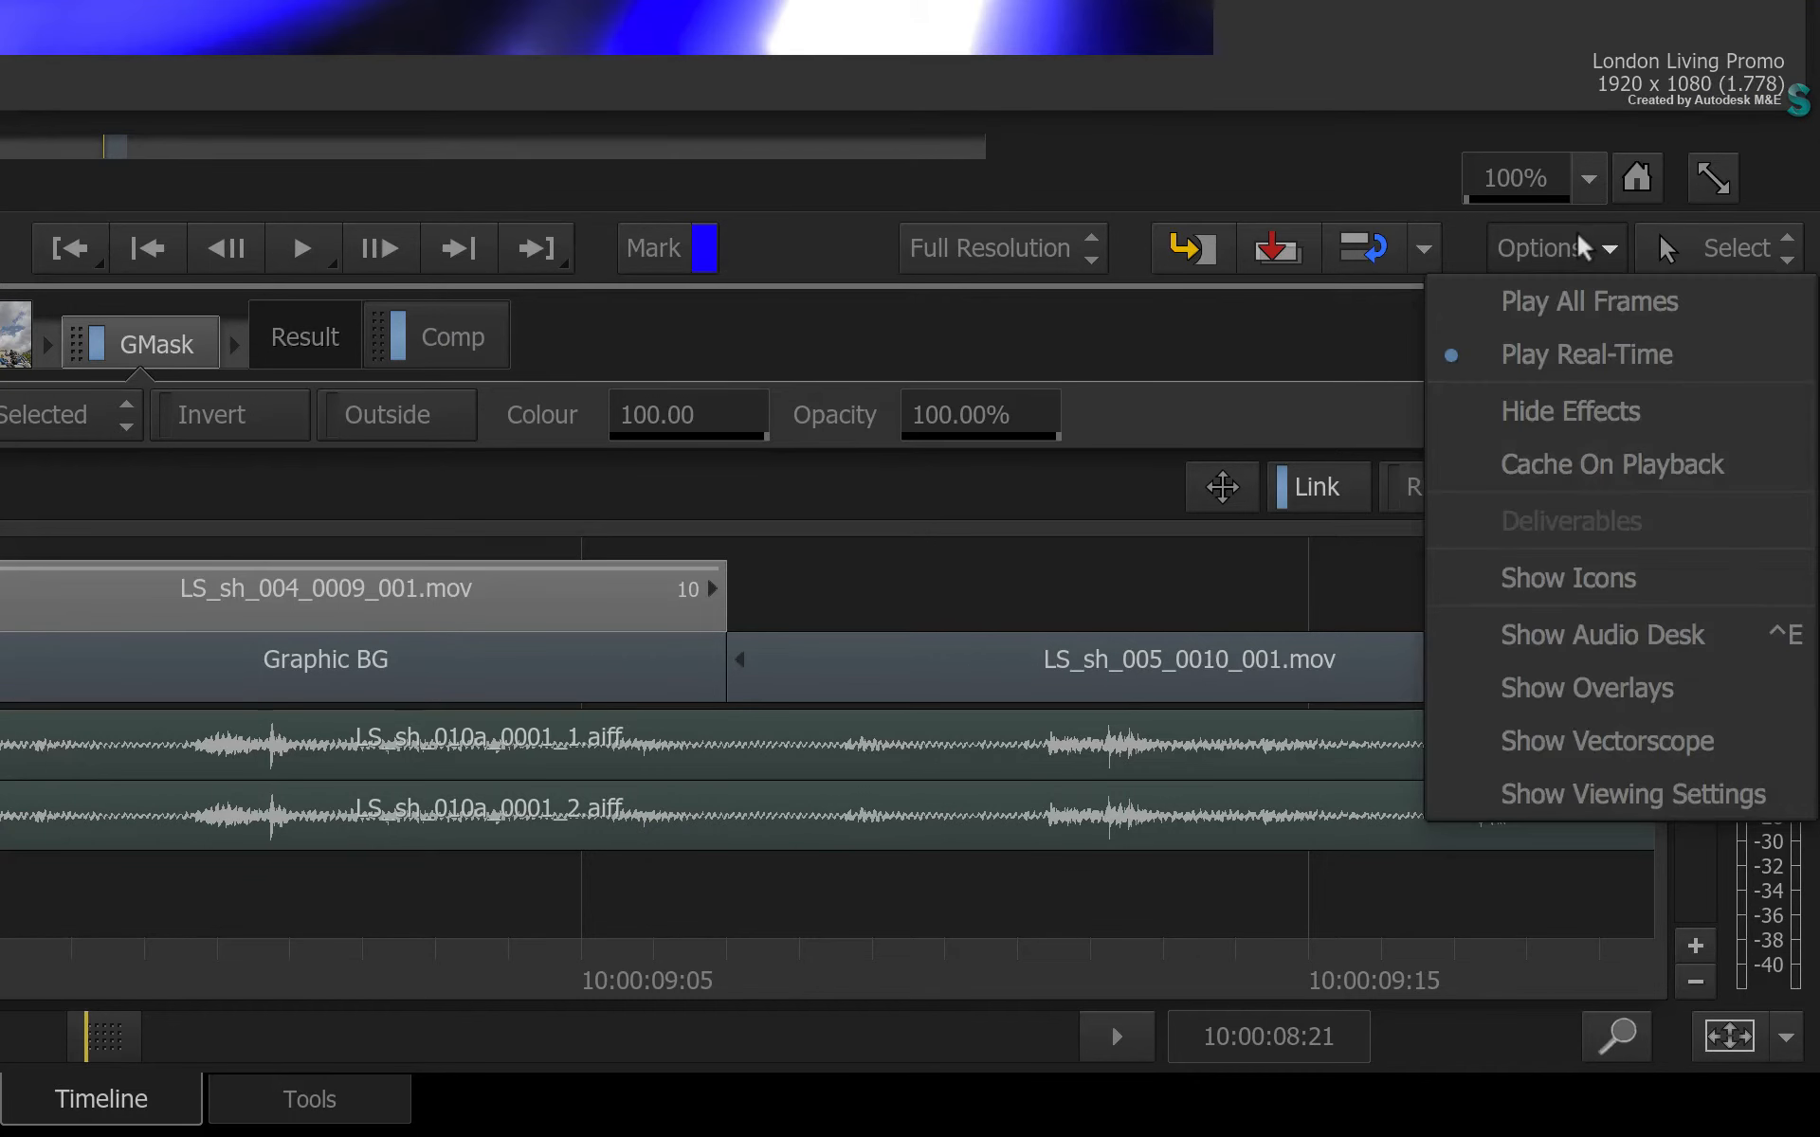
left_click(1690, 576)
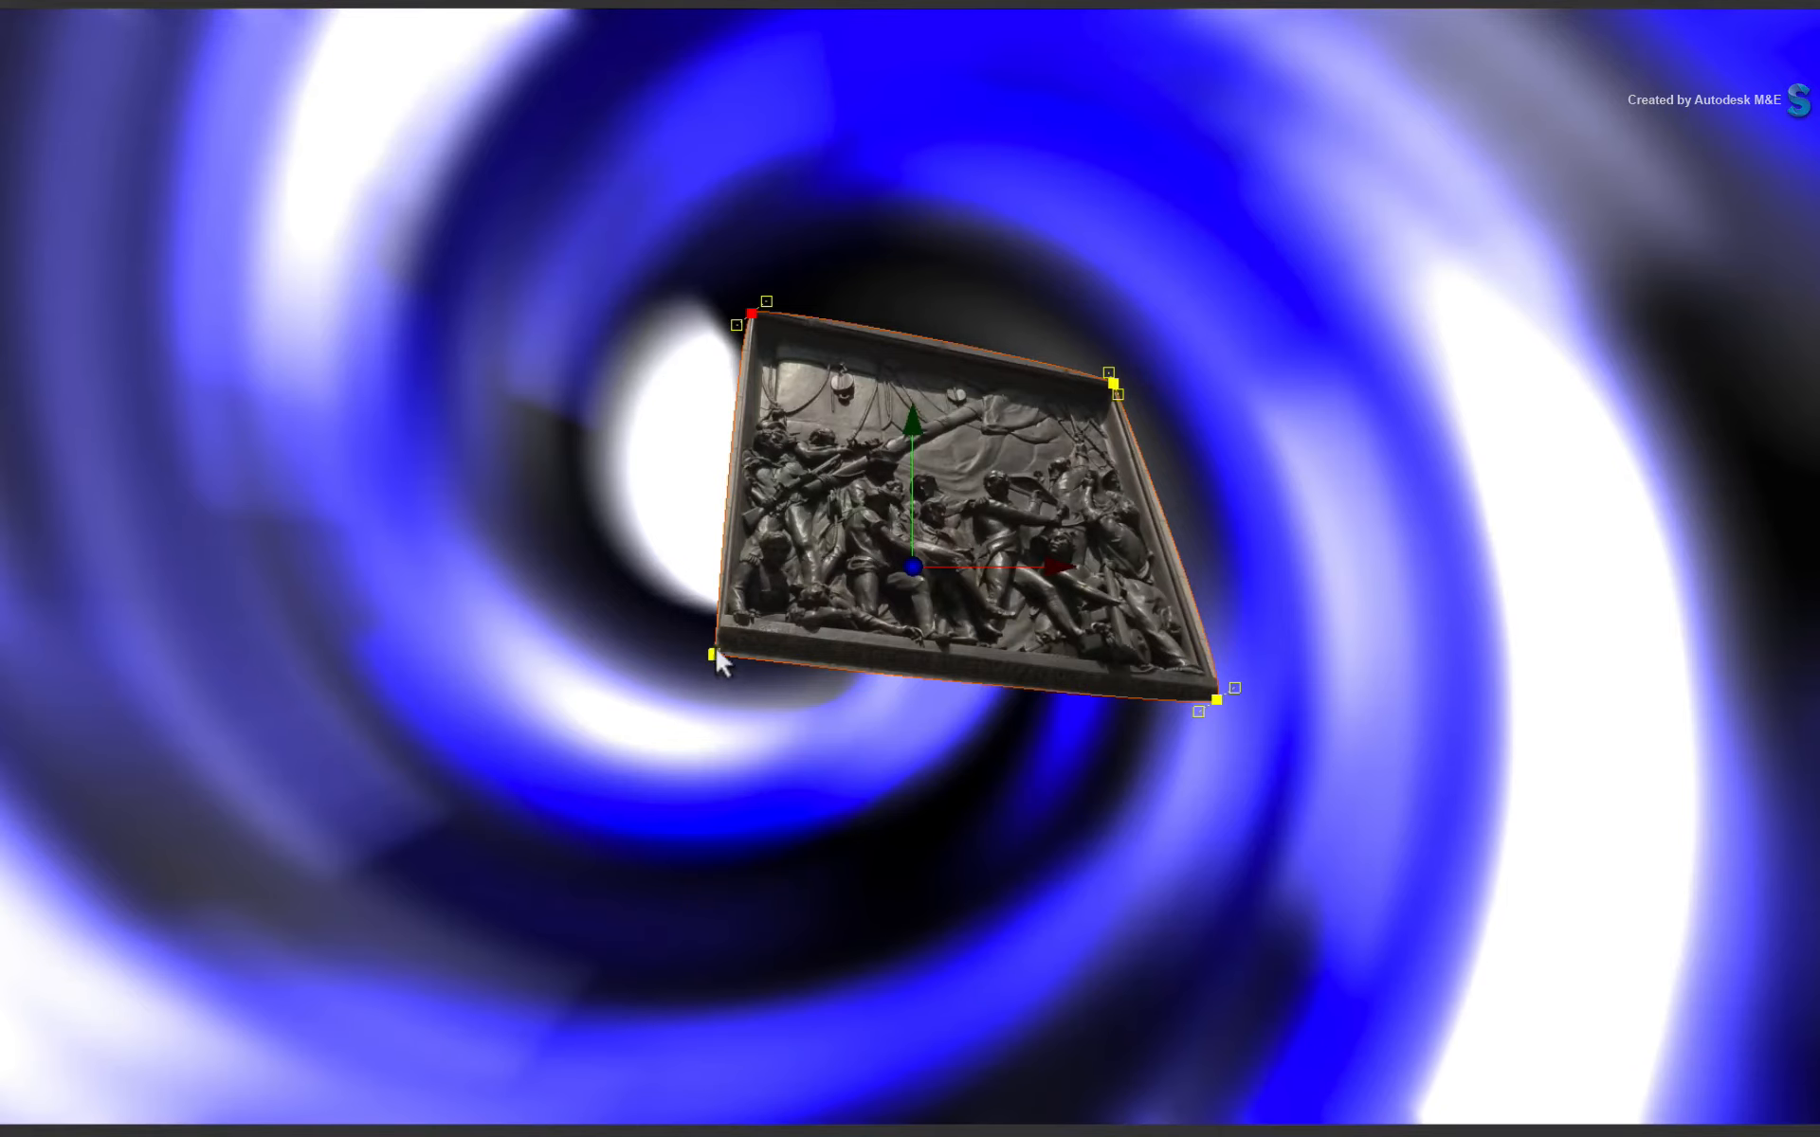
Step: Reposition the mask's lower-left and upper-left points to fit the relief panel's corners more tightly
left_click_drag(698, 639, 701, 620)
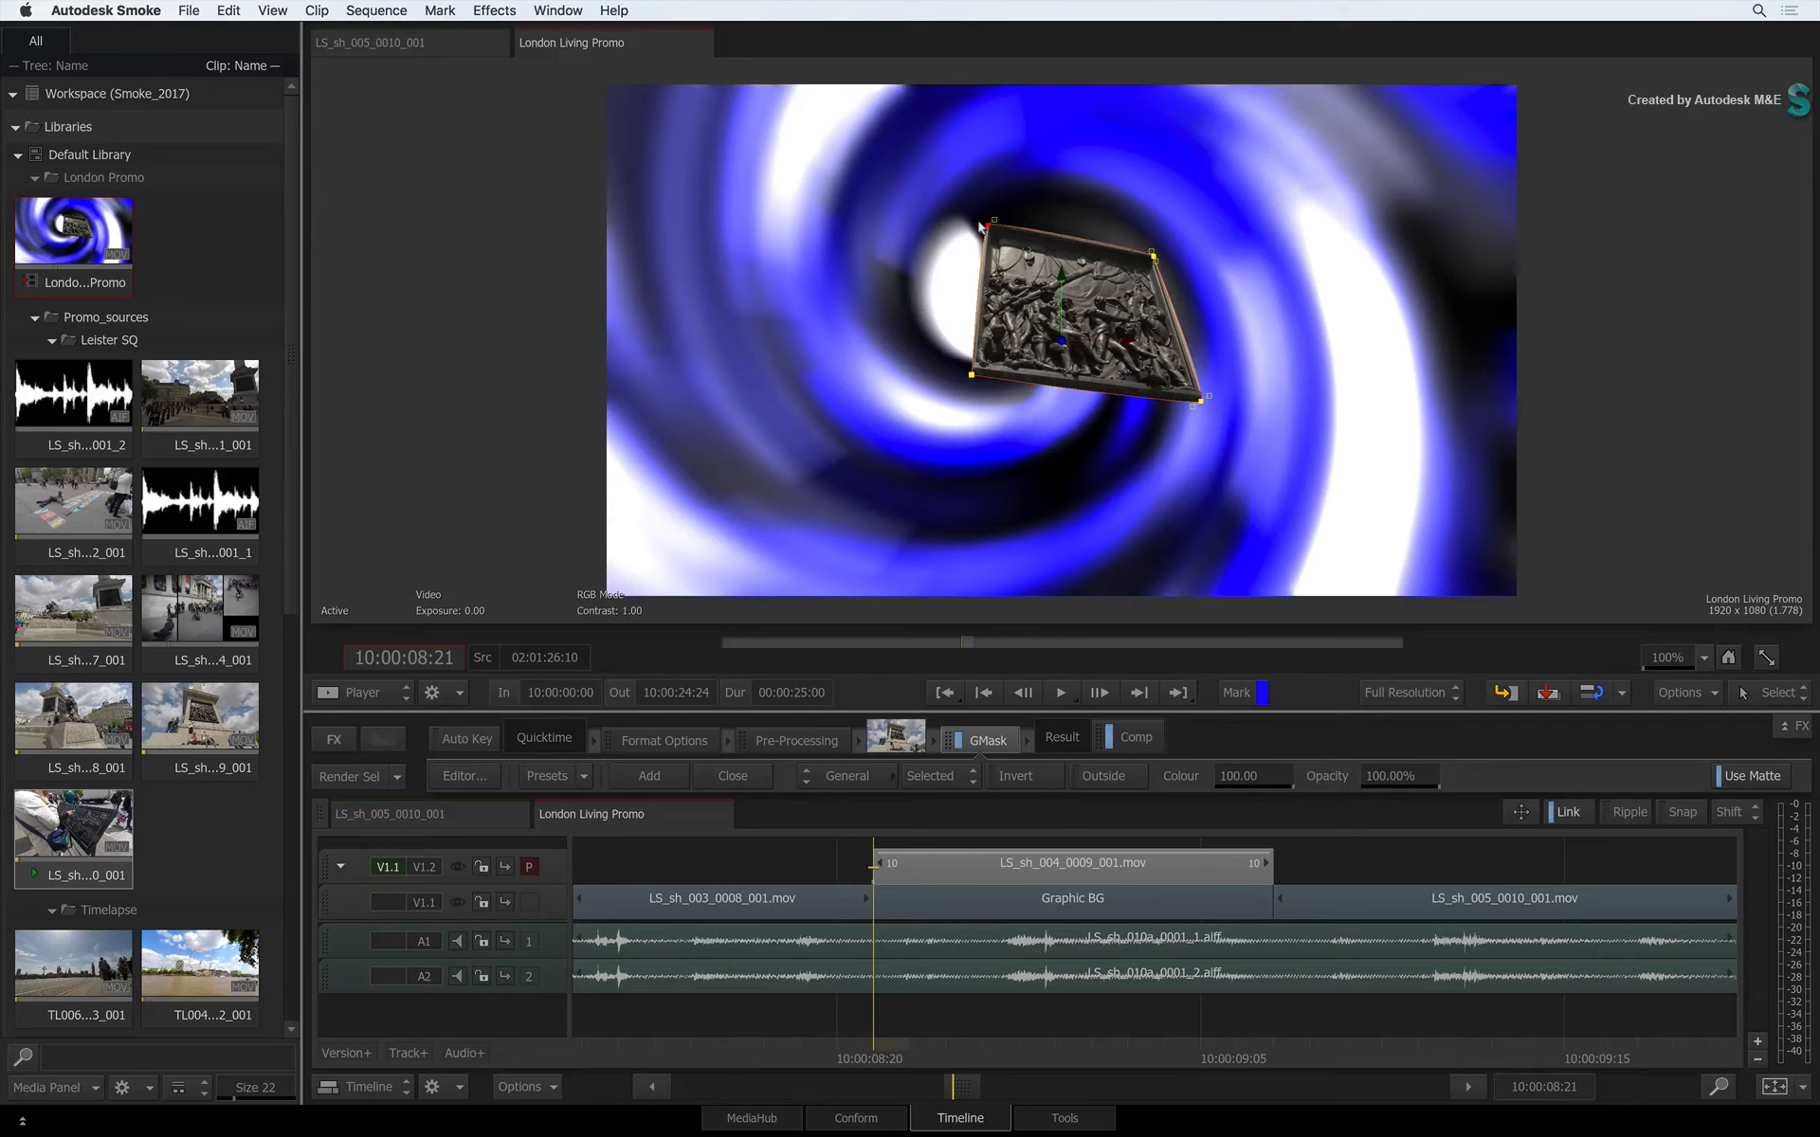
left_click(751, 313)
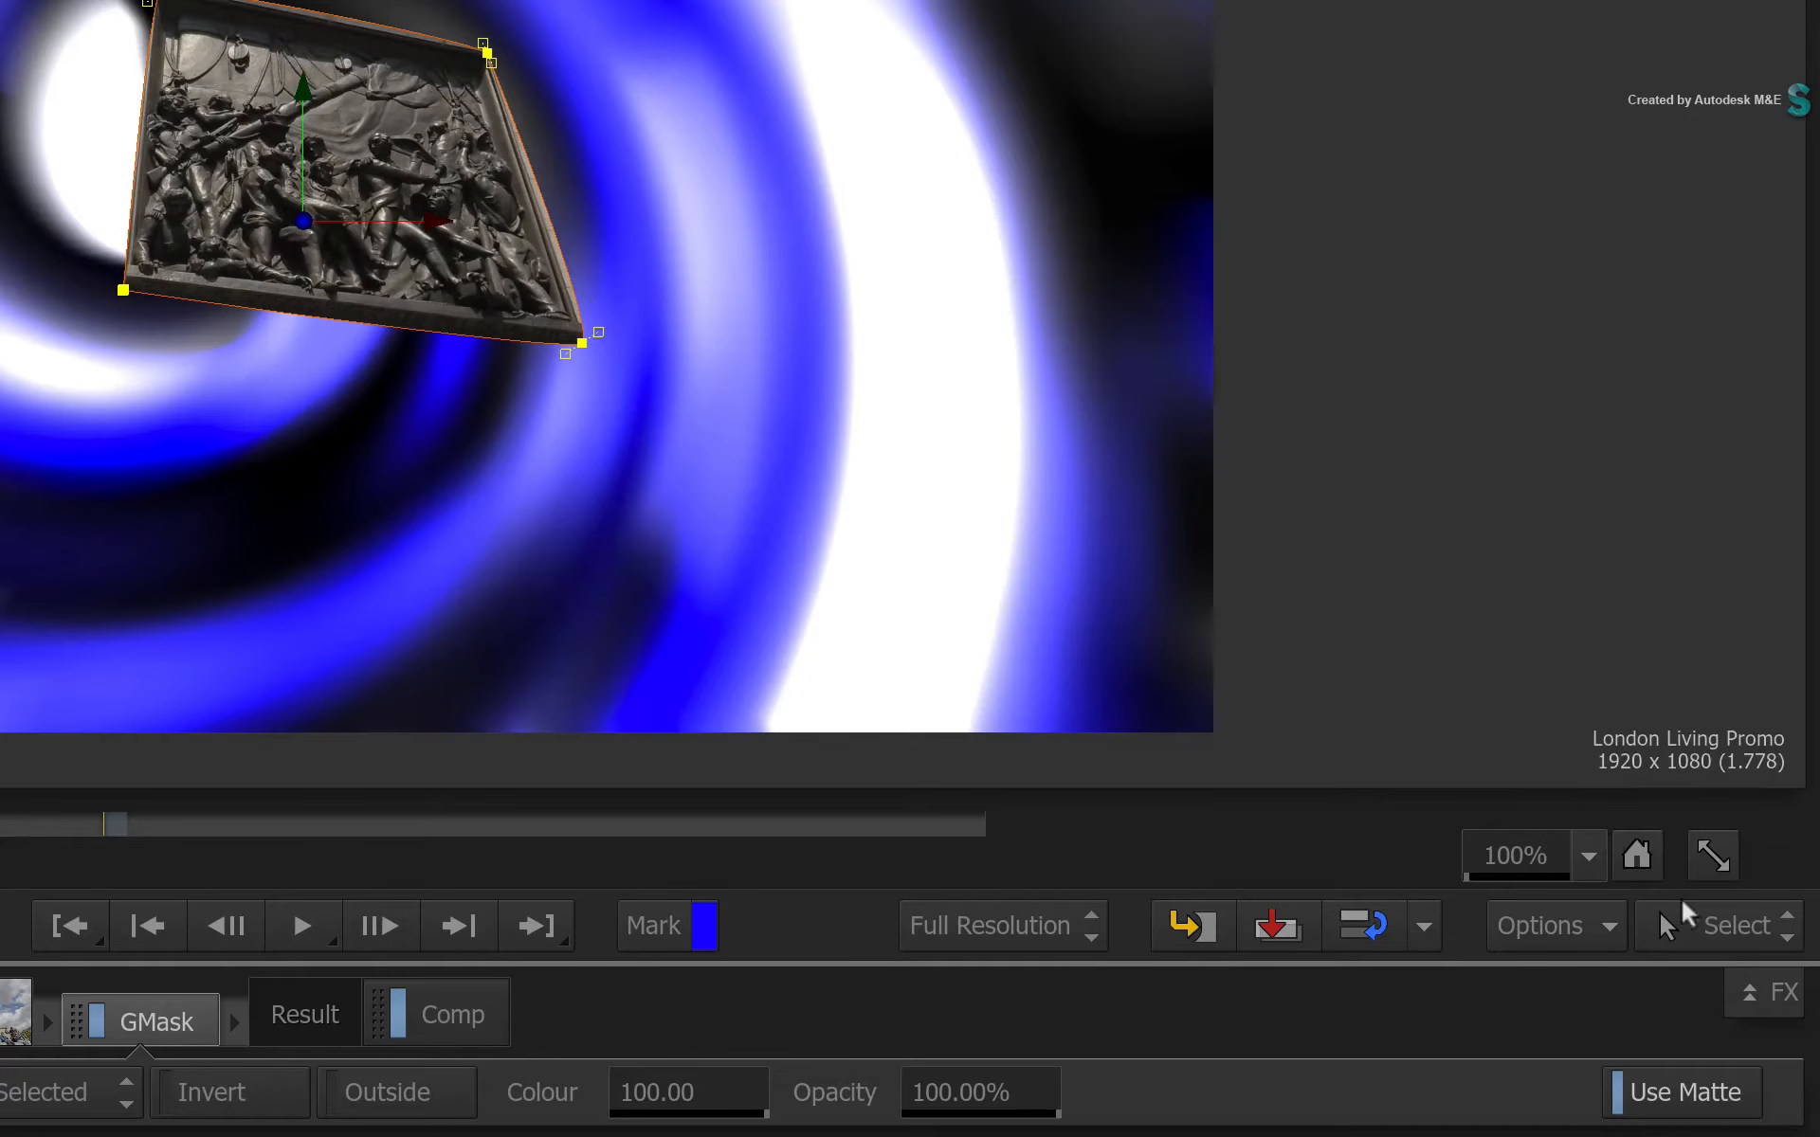
Step: Switch the viewer tool to Scale and return it to Select
left_click(1745, 689)
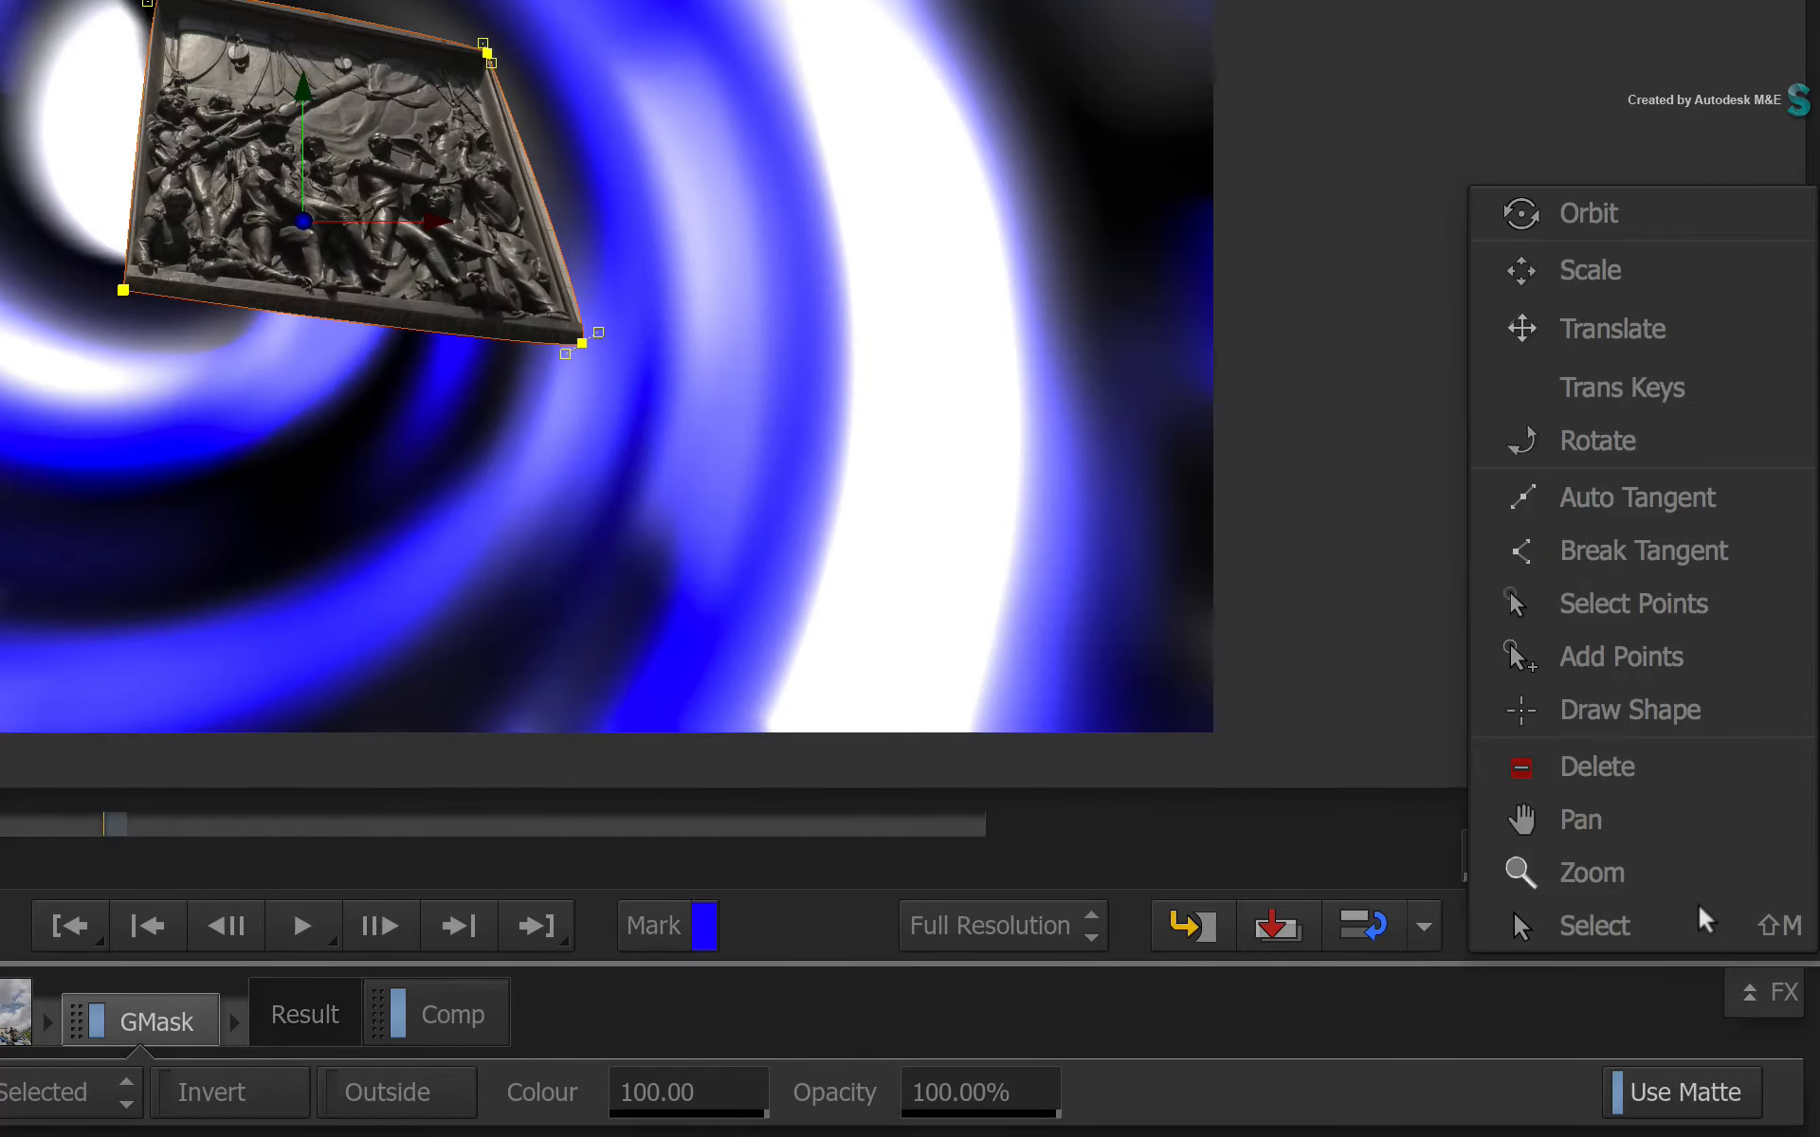
left_click(1606, 270)
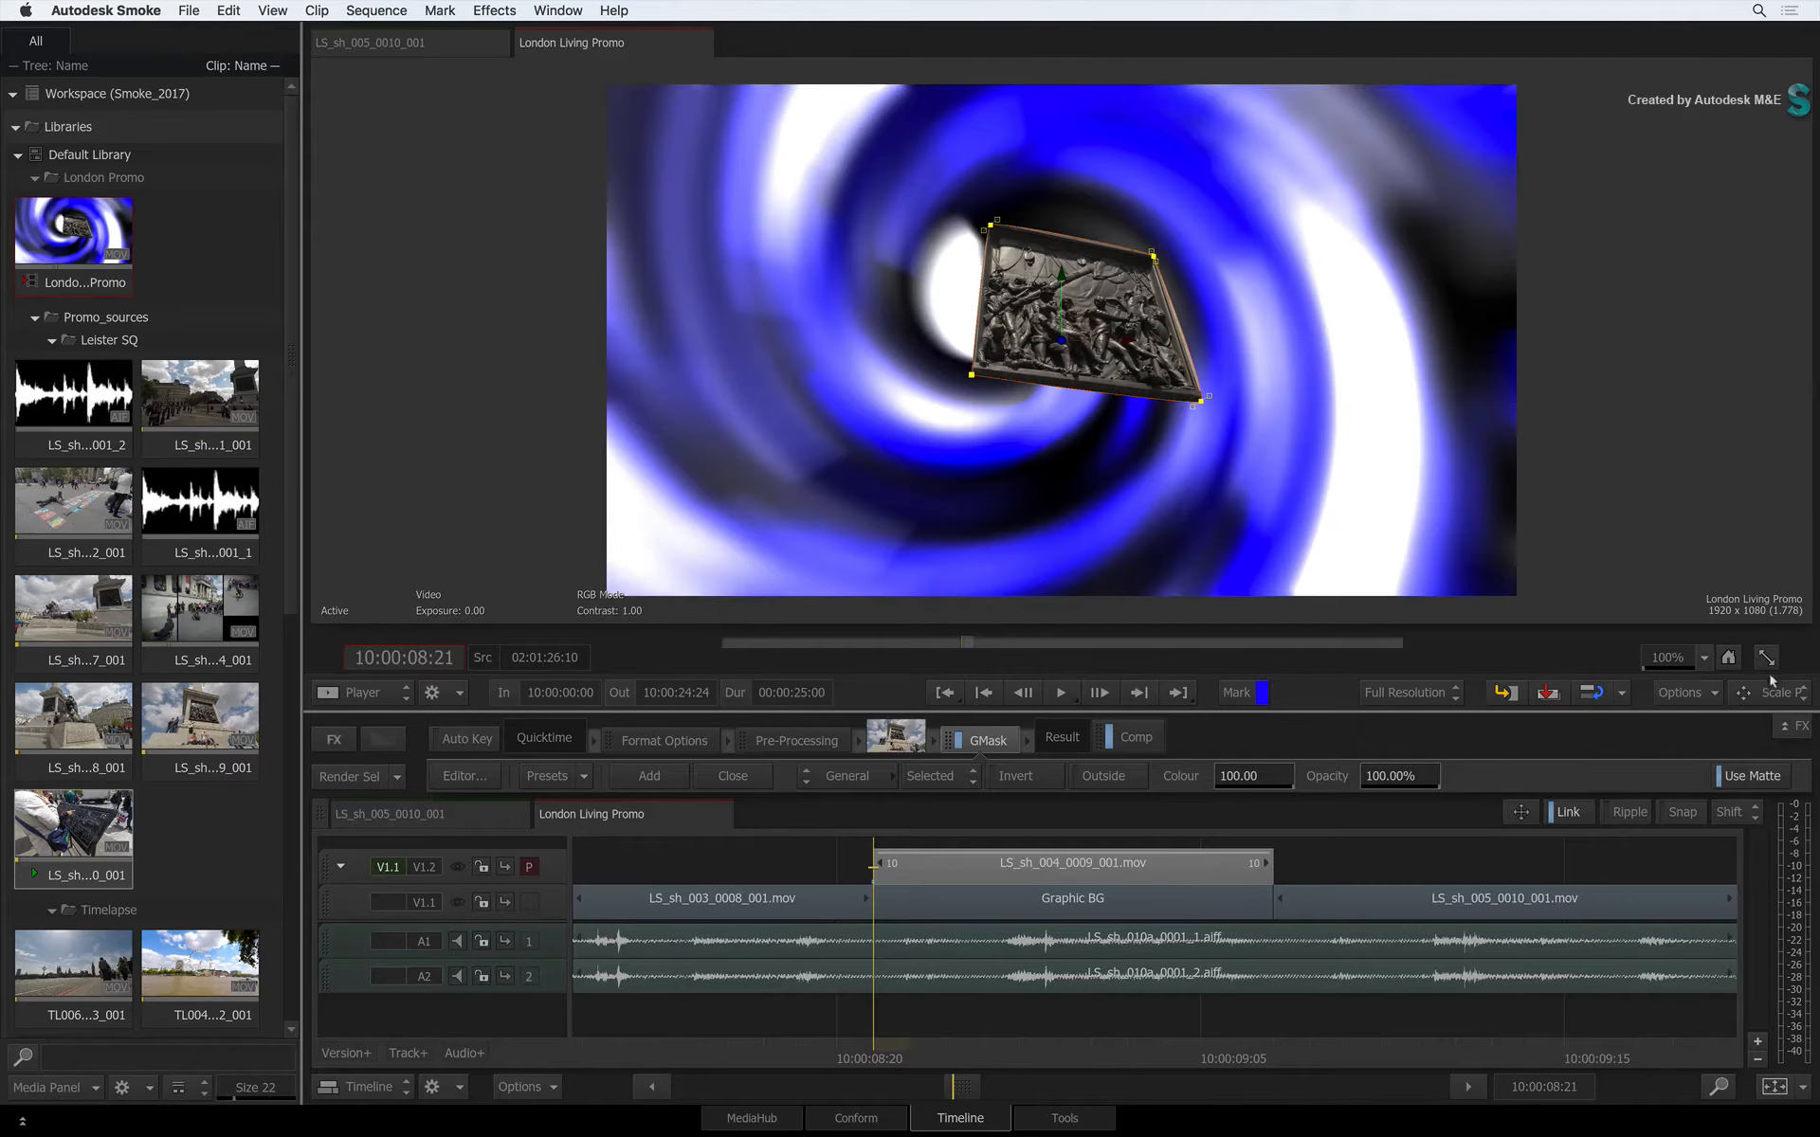
left_click(1731, 926)
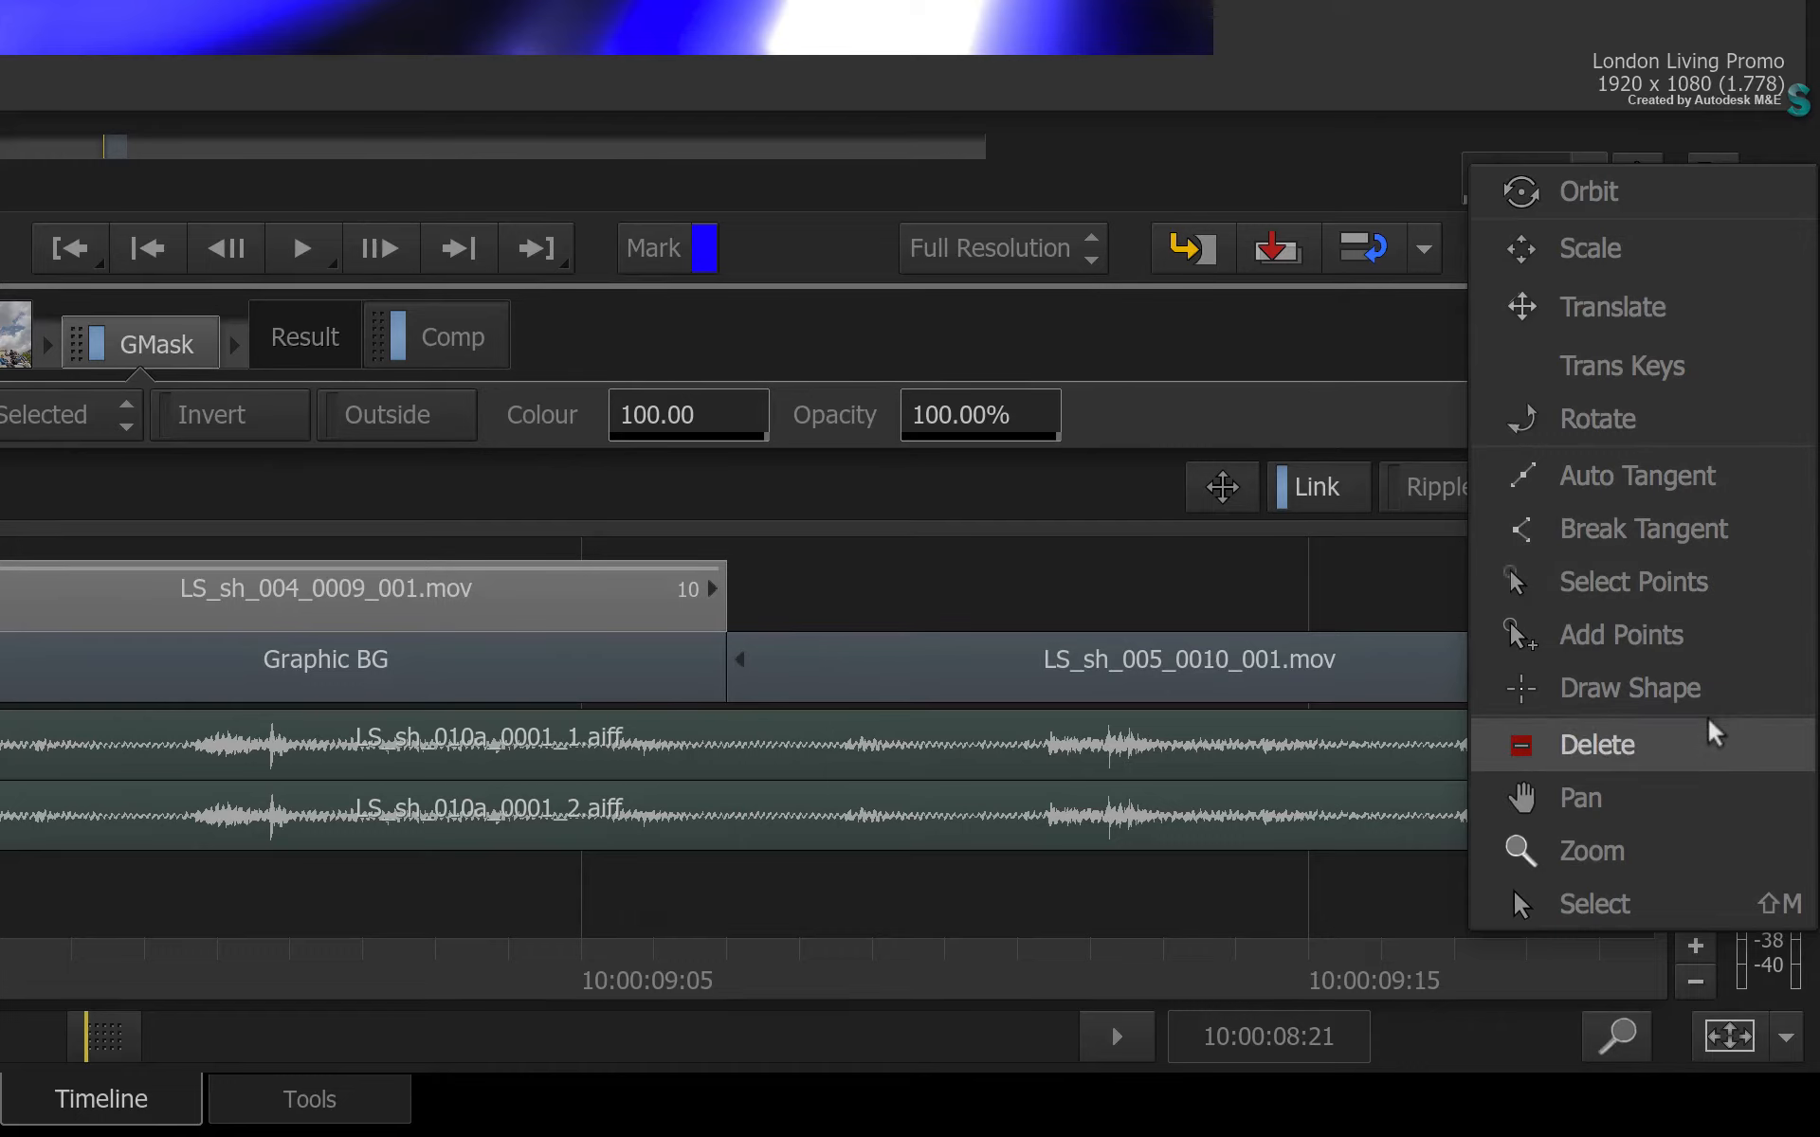
left_click(1668, 912)
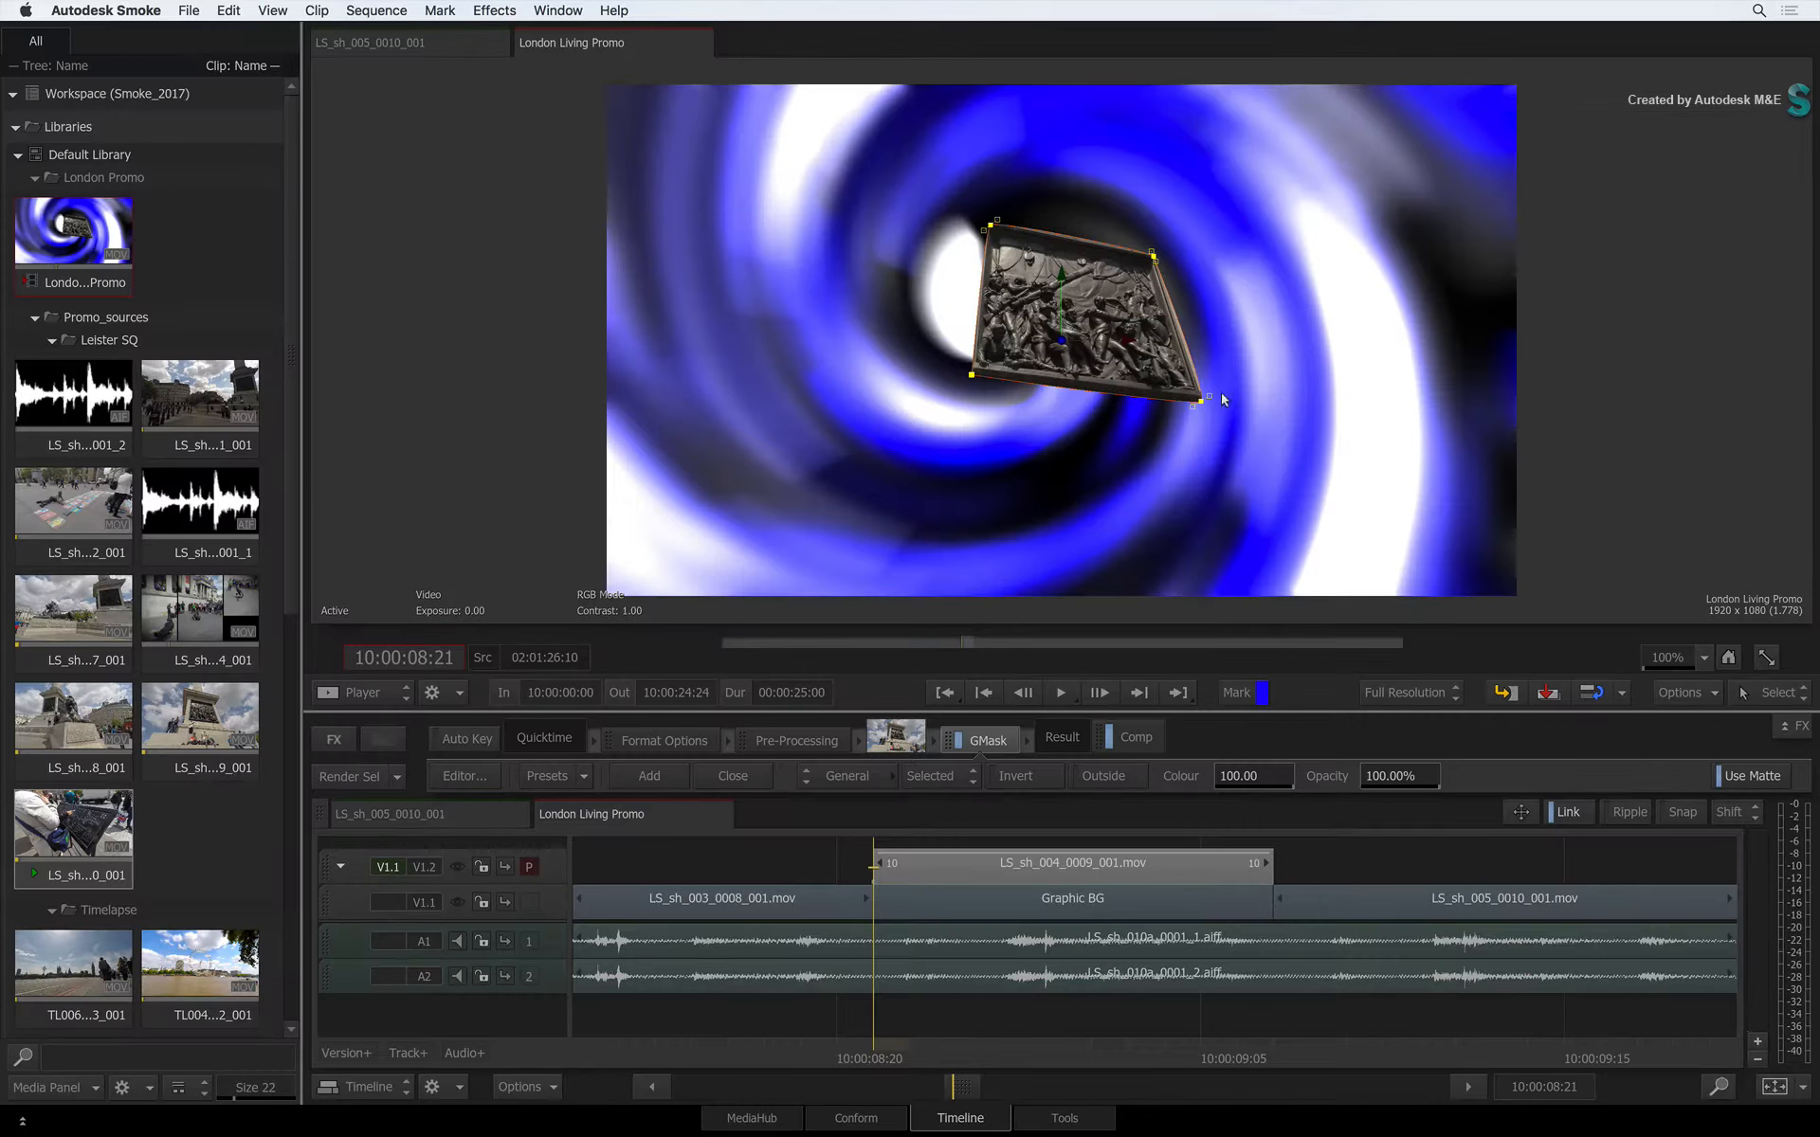
Step: Adjust the mask's lower-right and upper-left points along the panel's frame, keeping the Select tool active
left_click(1190, 401)
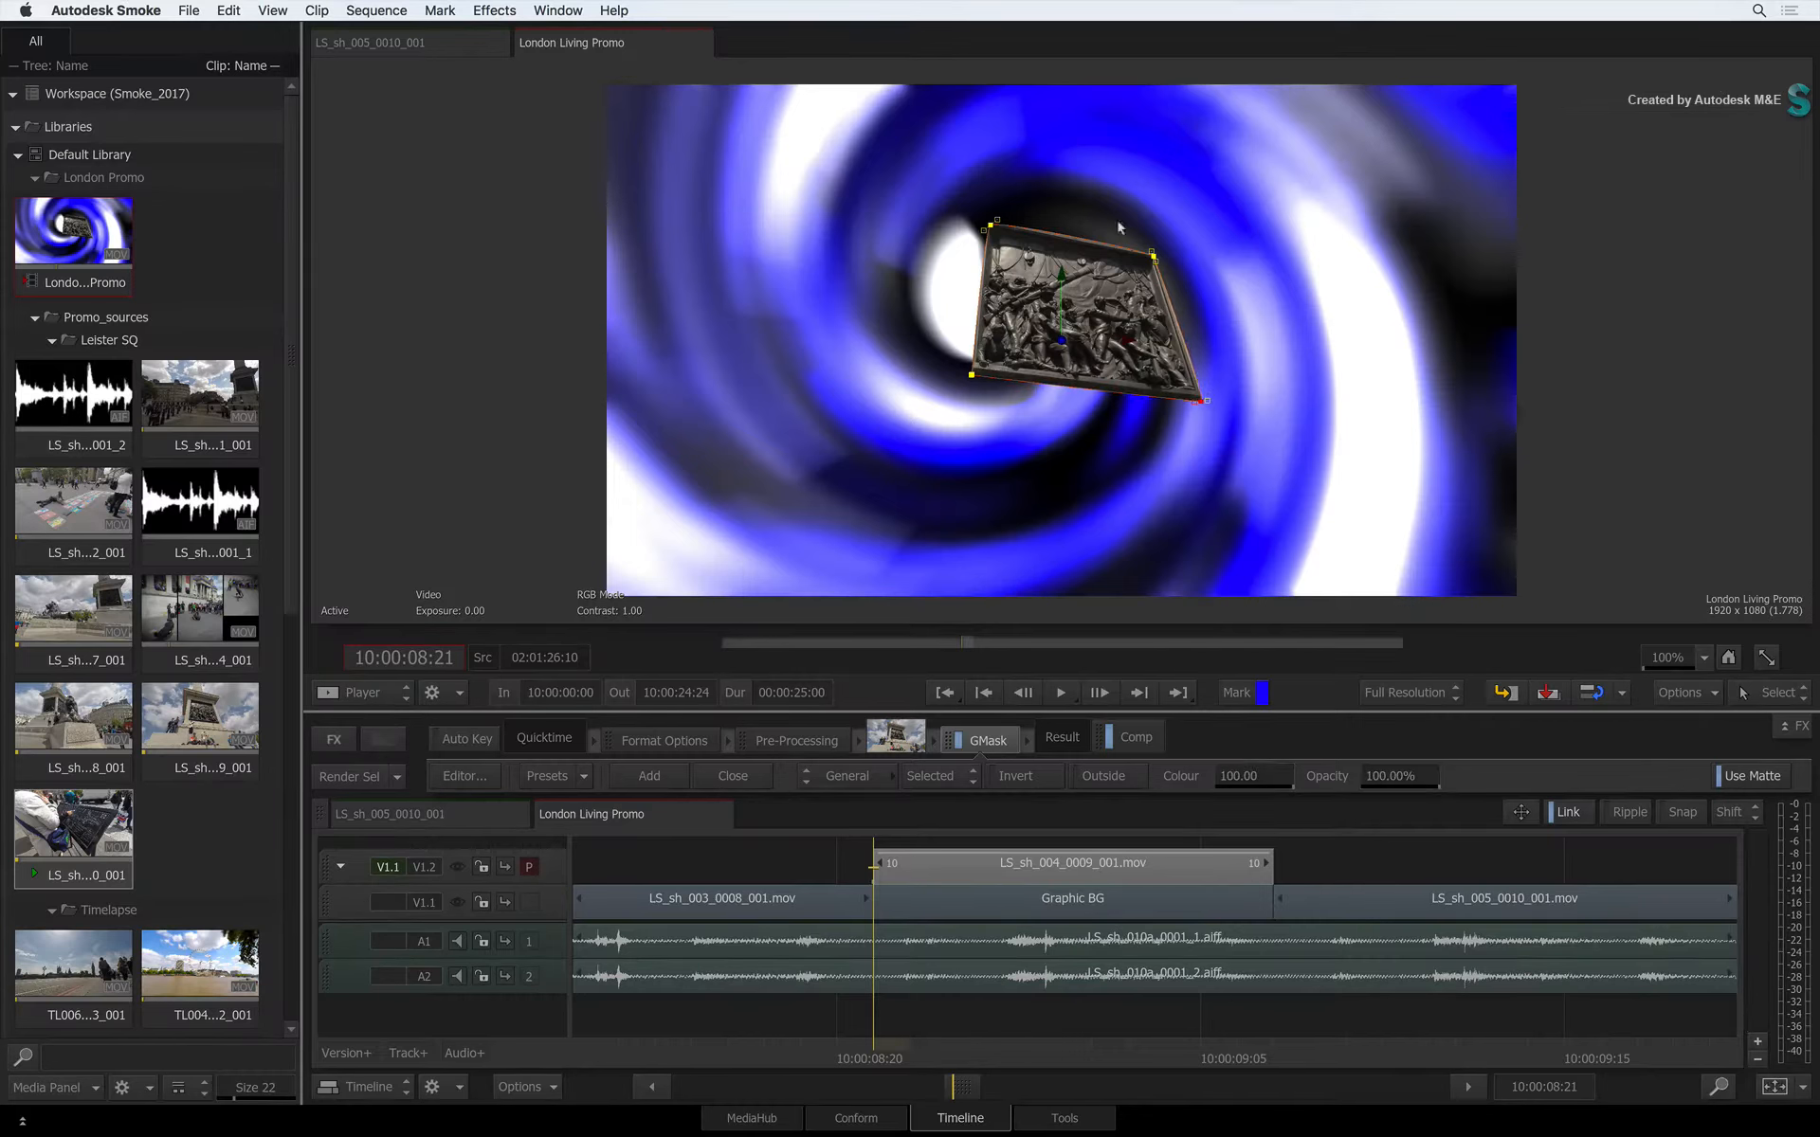
left_click(984, 222)
left_click(1781, 695)
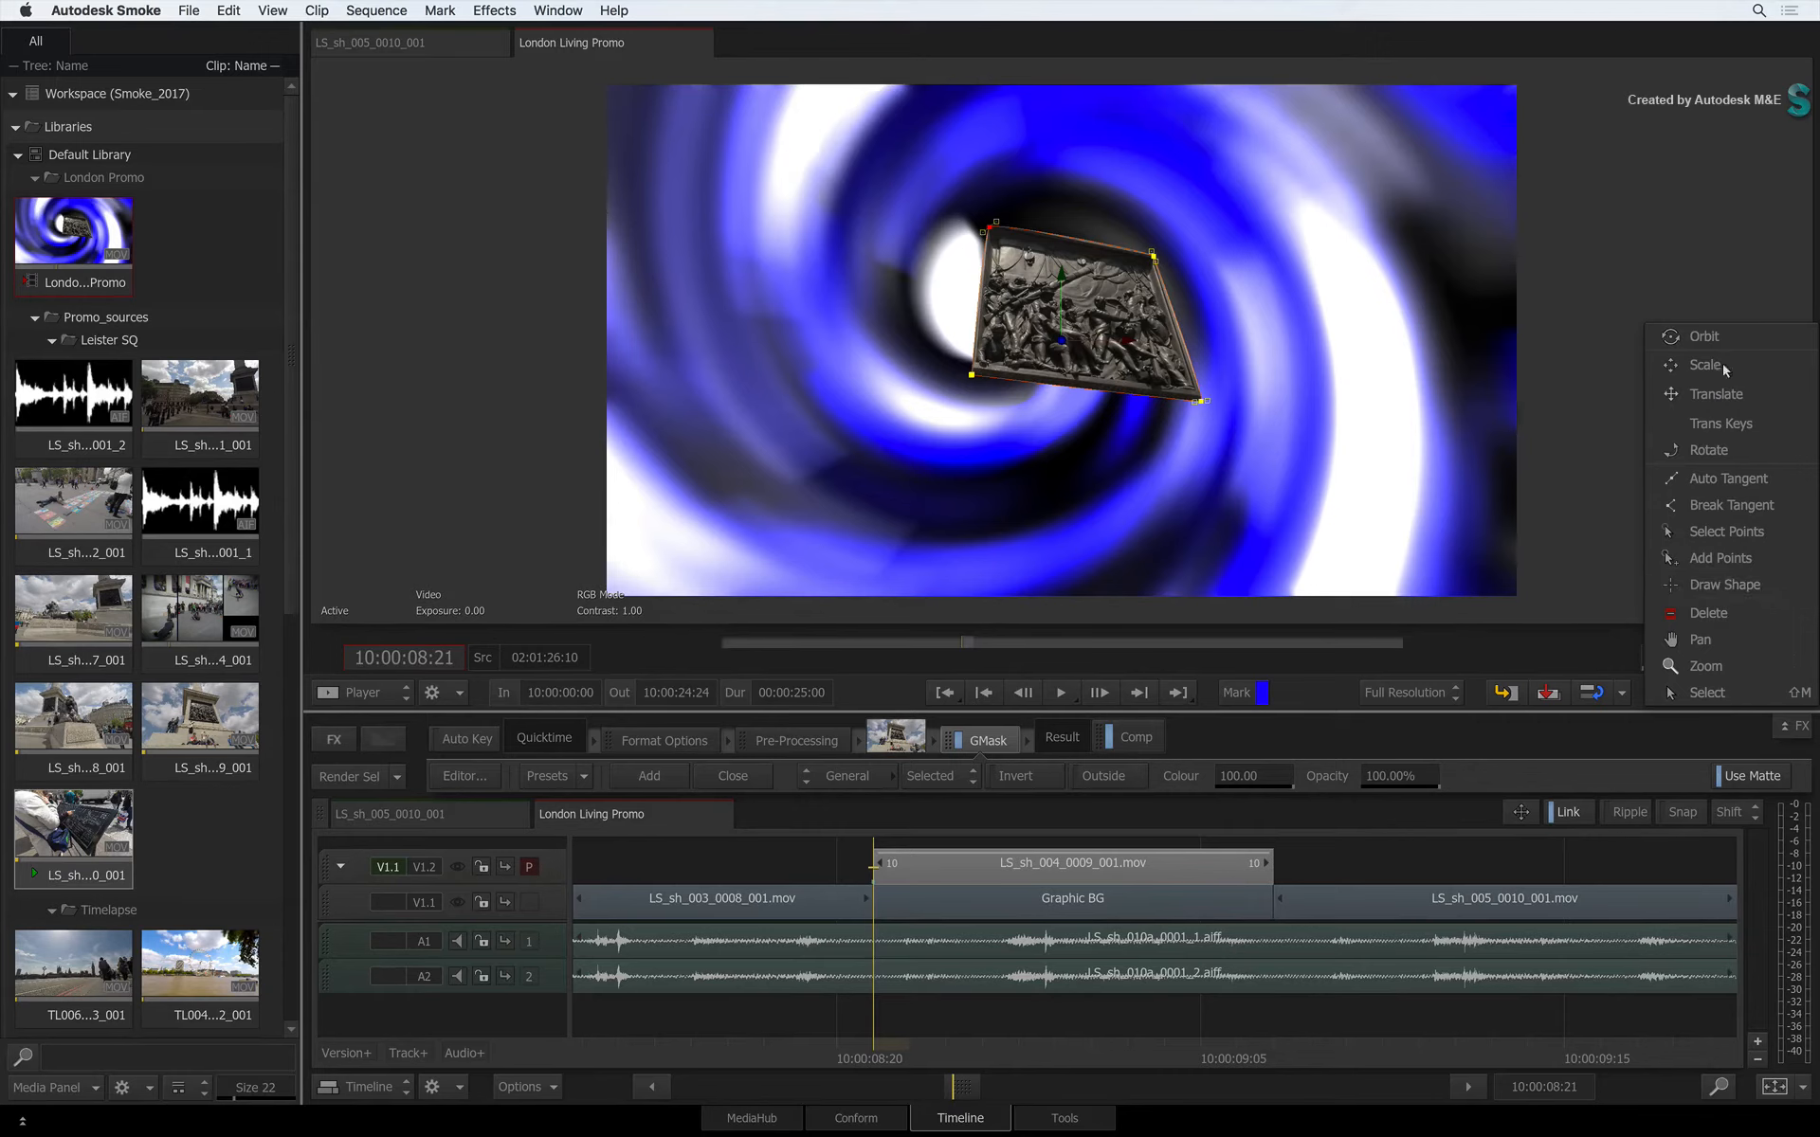
left_click(1722, 694)
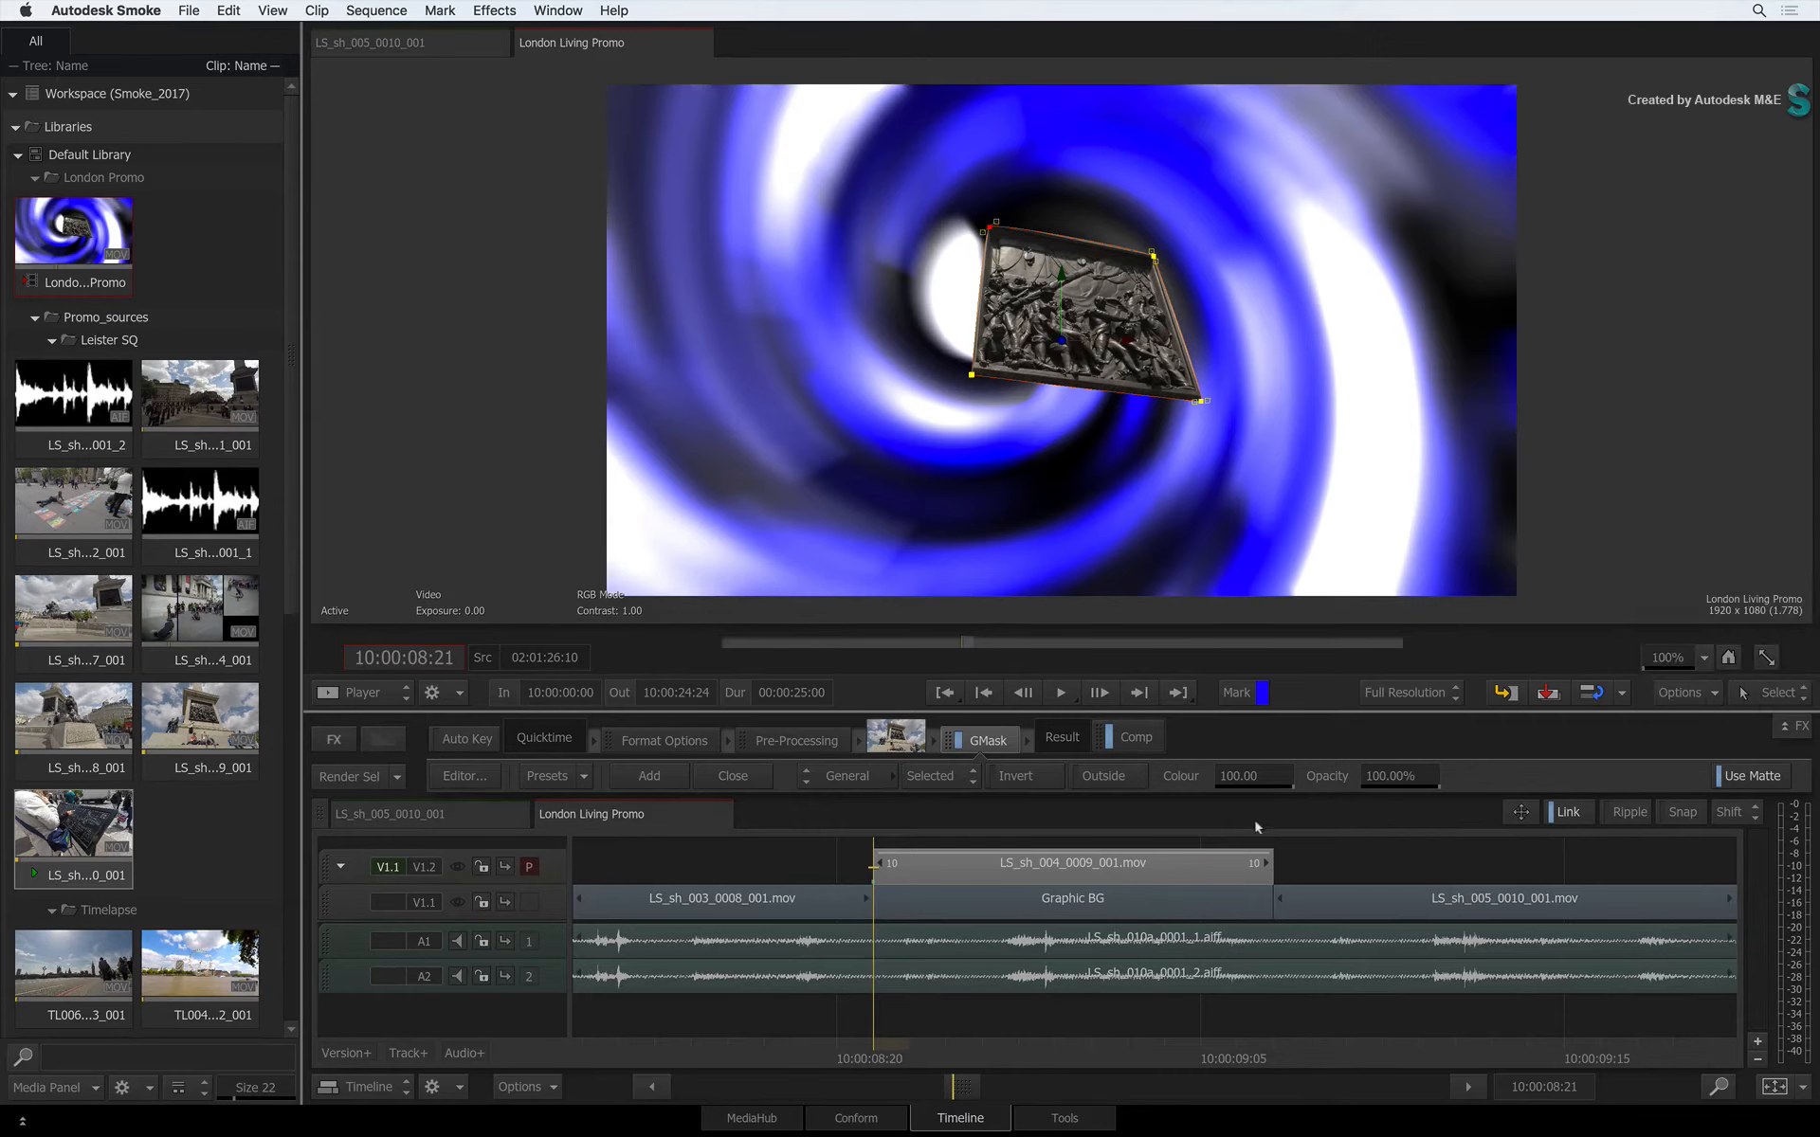
Step: Break the tangents of the mask's lower-right and upper-right points with the Break Tangent tool
left_click(1779, 690)
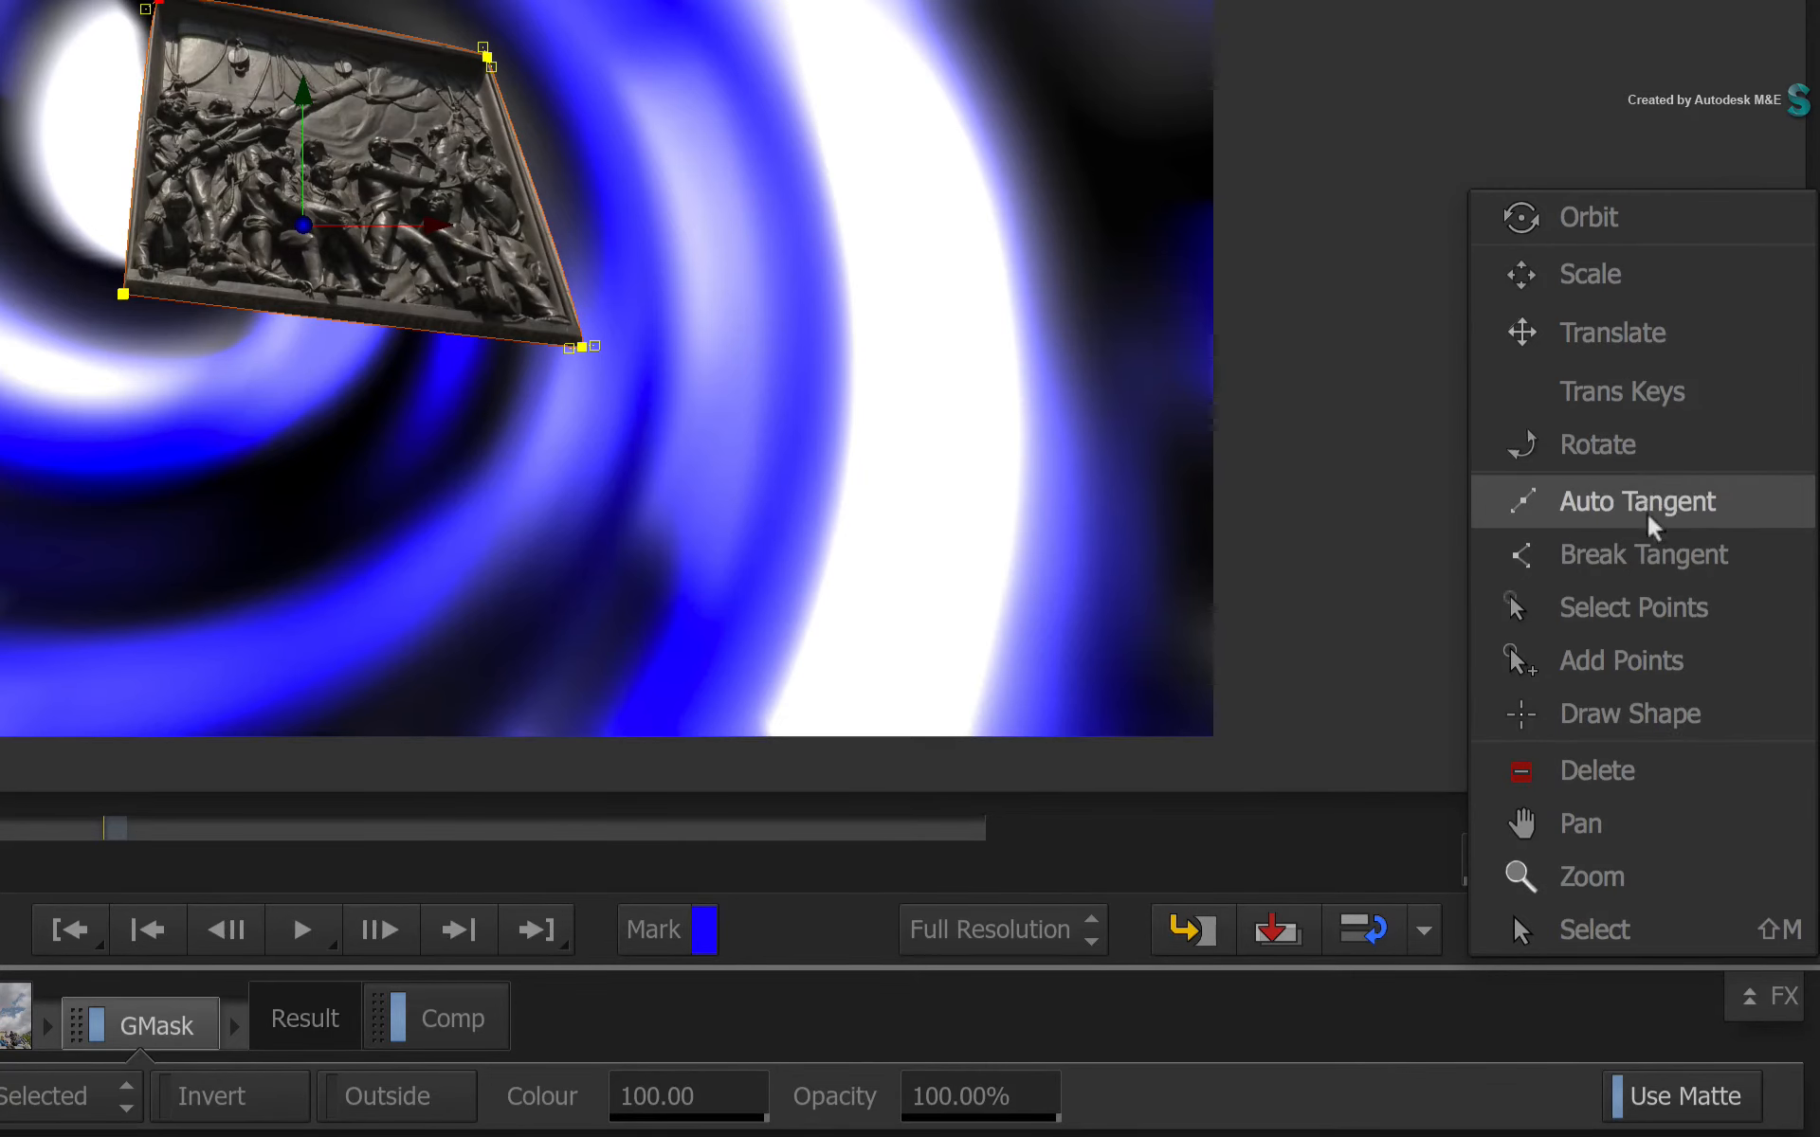
left_click(1649, 550)
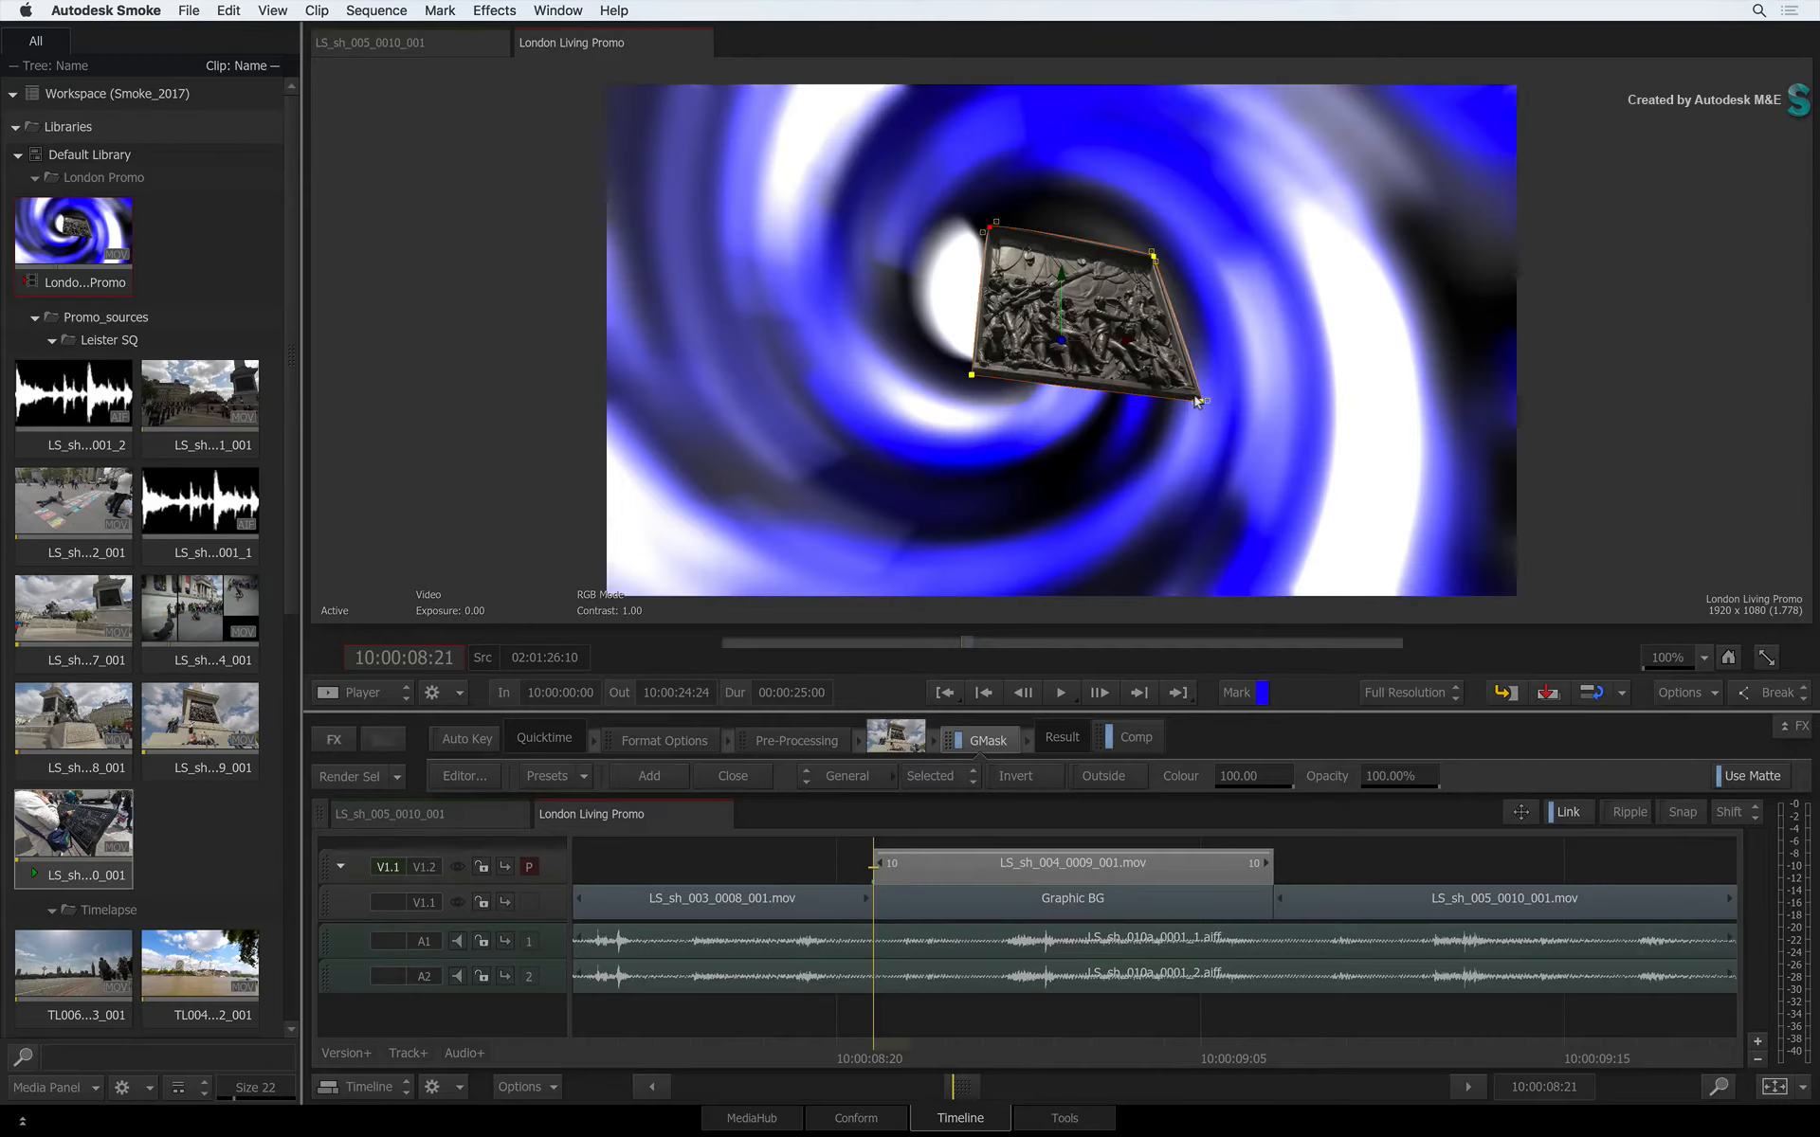
left_click(1152, 255)
Step: Open the GMask effect in its full editor and keep Select as the editing tool
left_click(453, 772)
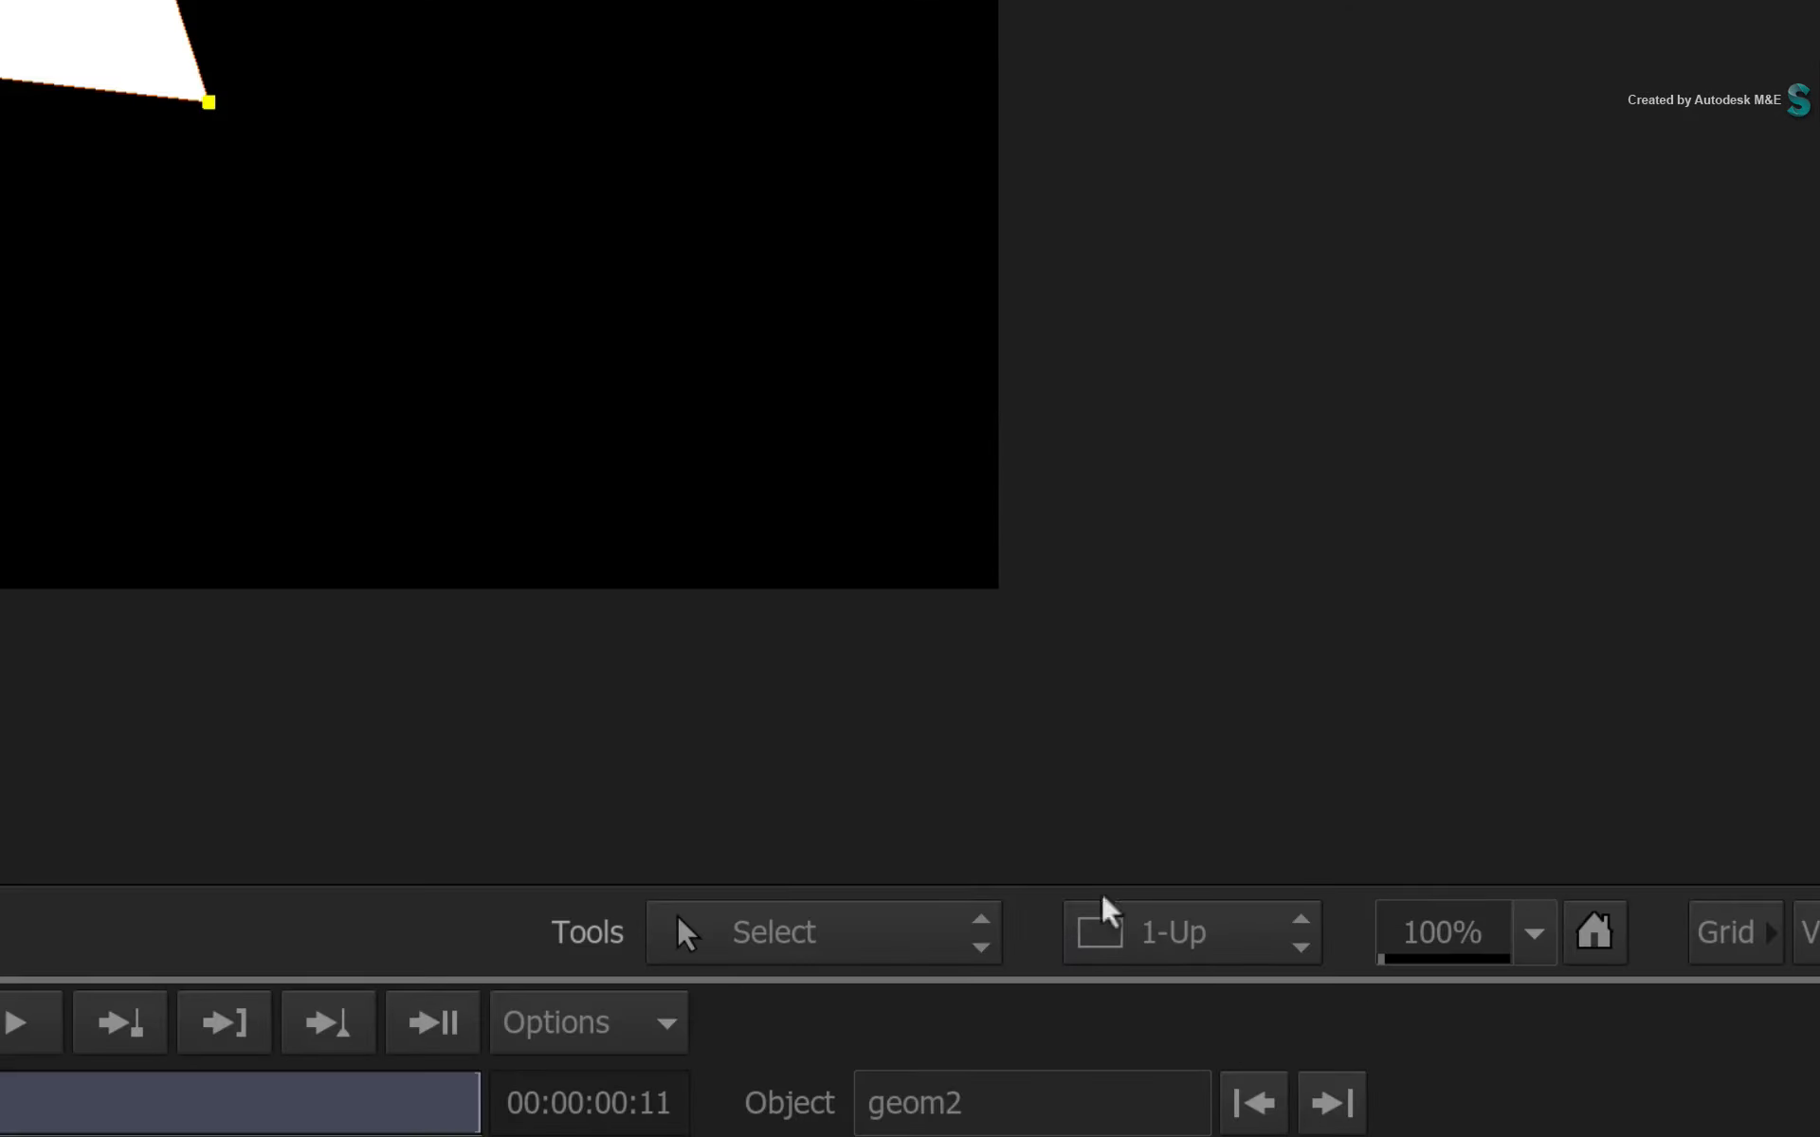
left_click(1329, 784)
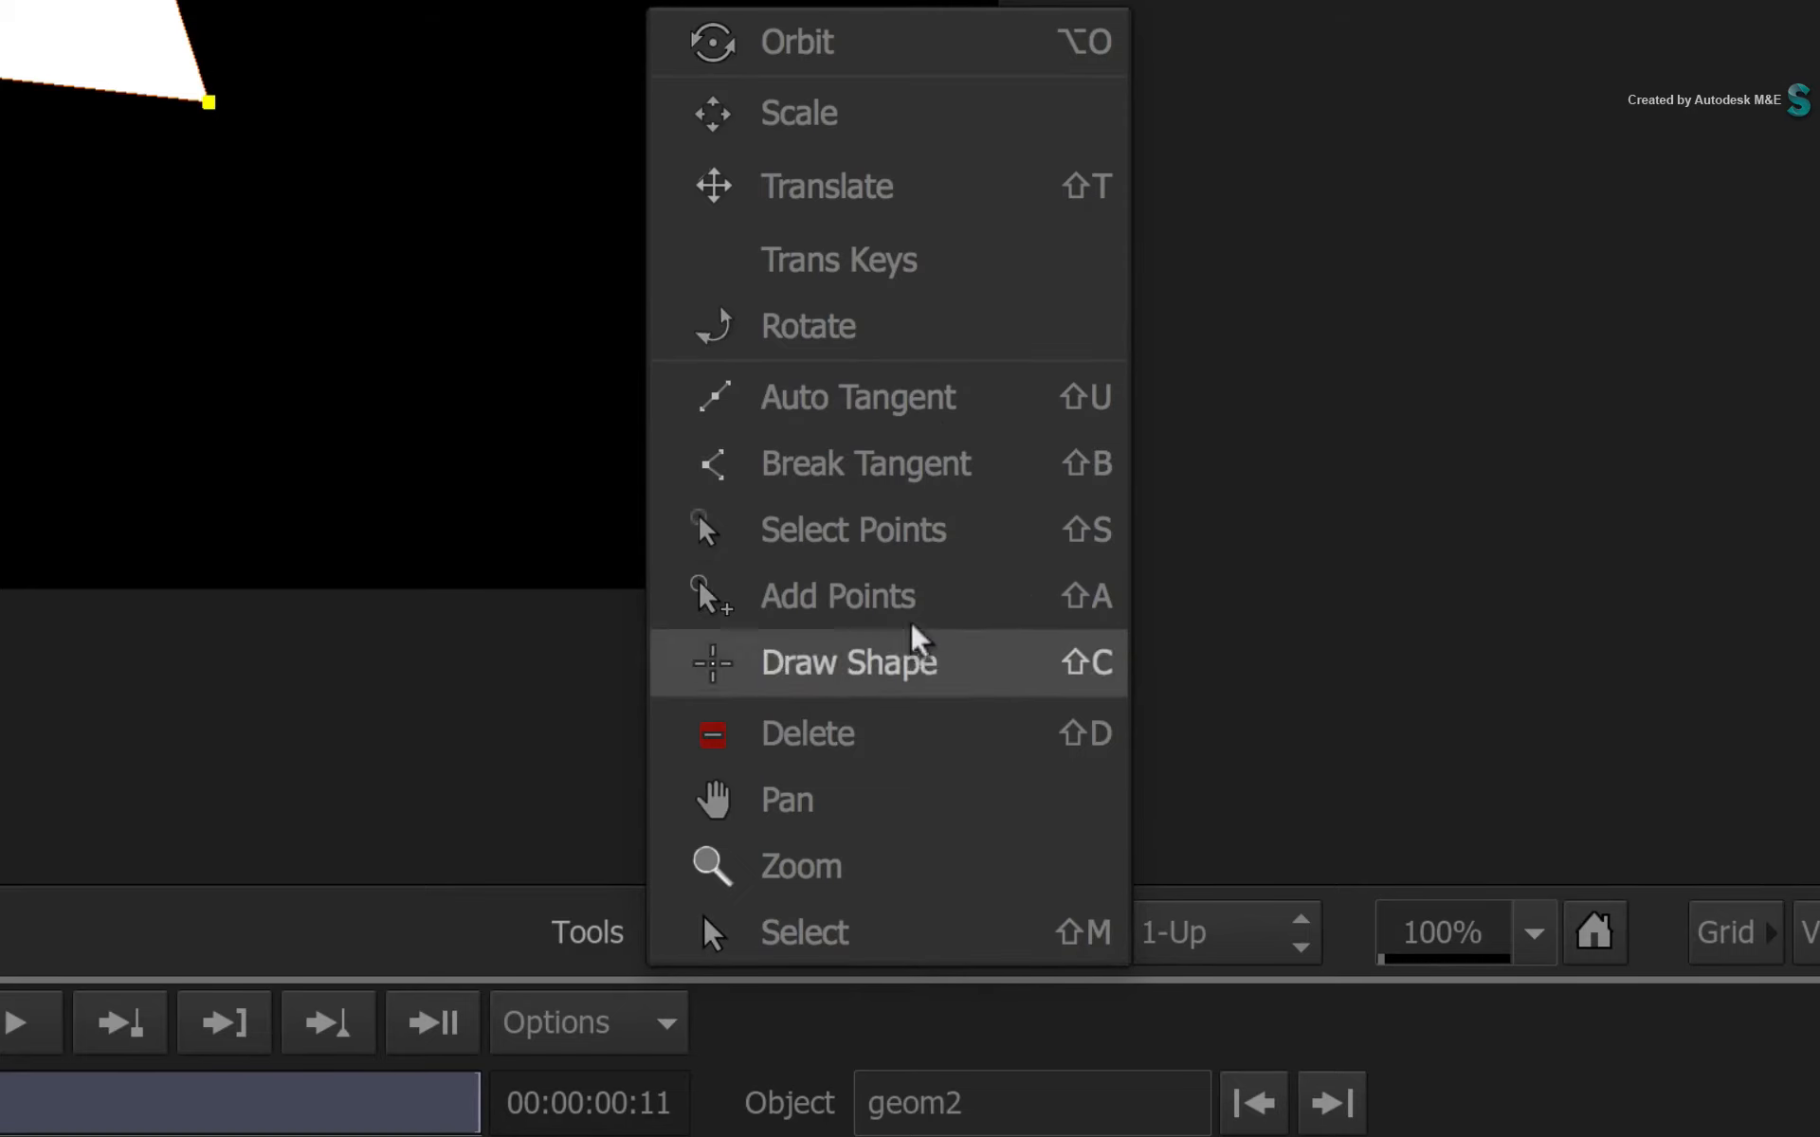
left_click(886, 929)
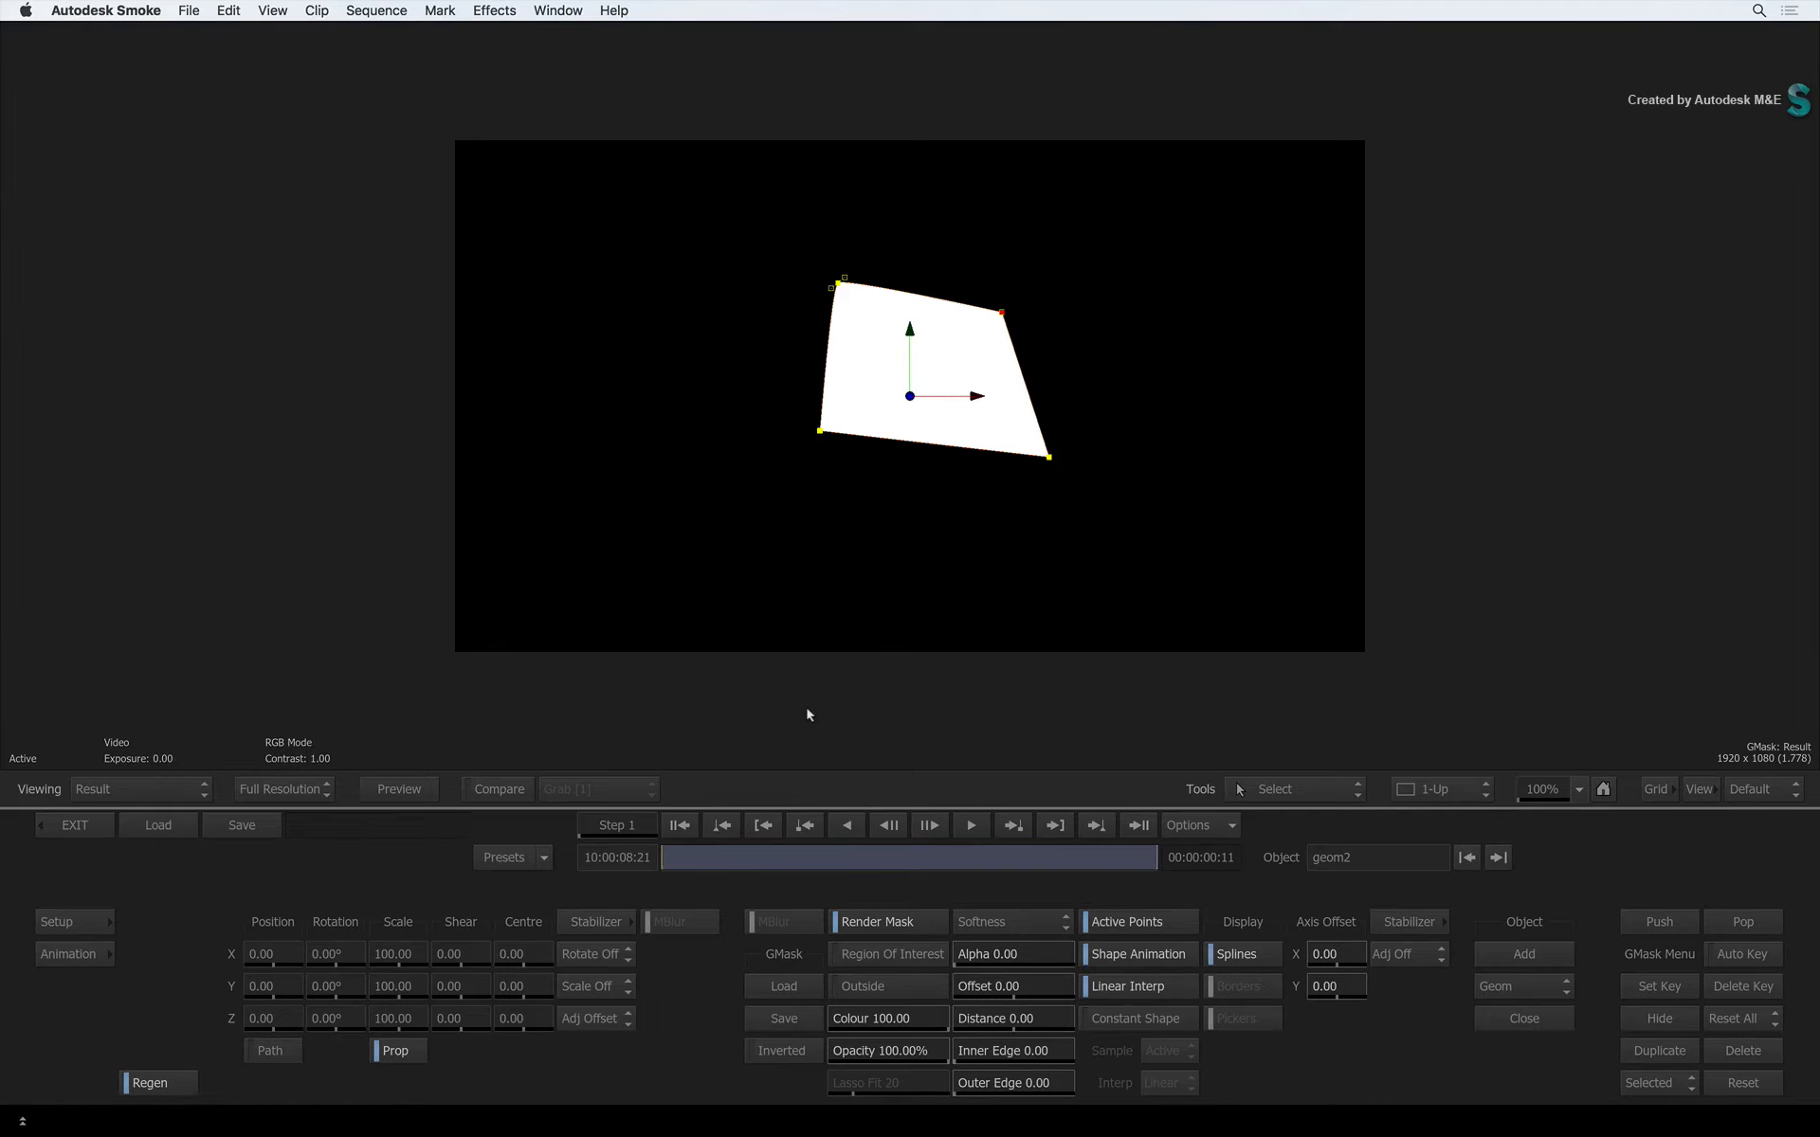
left_click(689, 853)
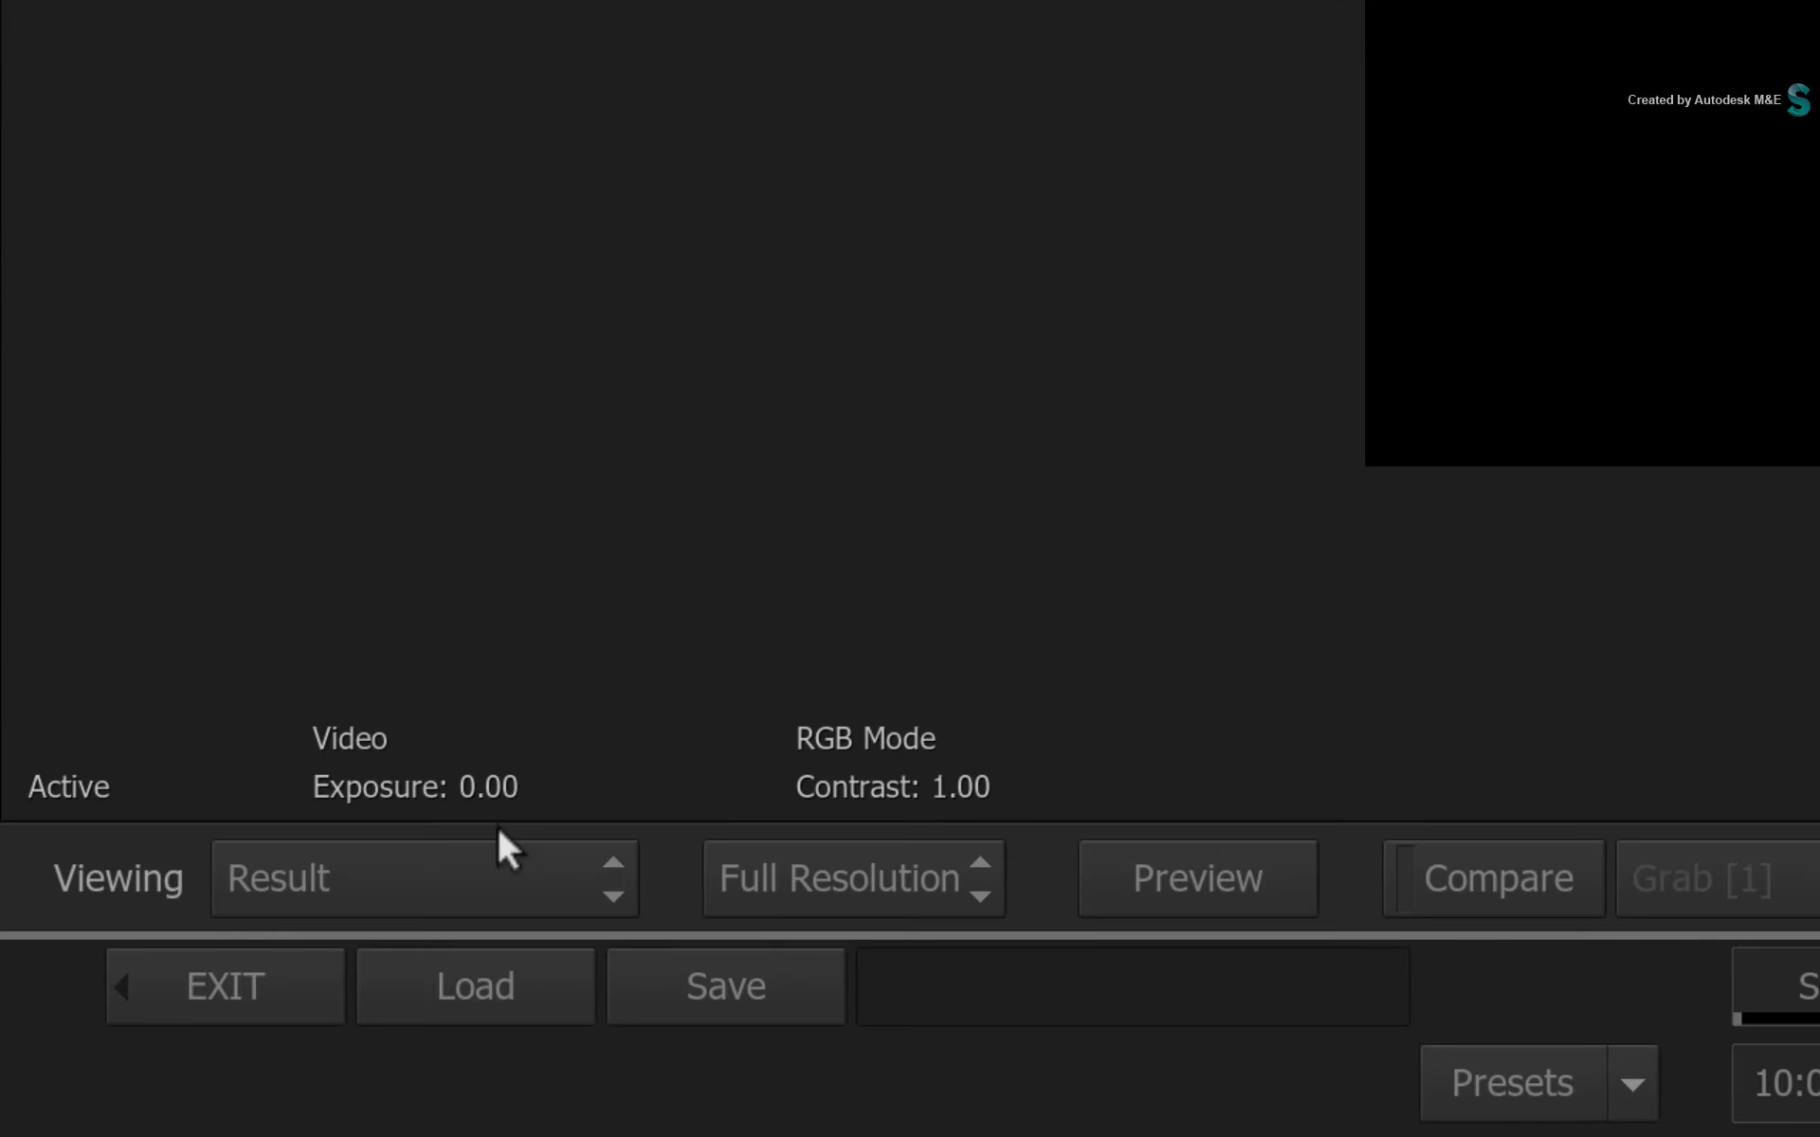
Step: Set the GMask editor's view to the Primary Track context and refine the mask's left corner points against the composite
left_click(175, 778)
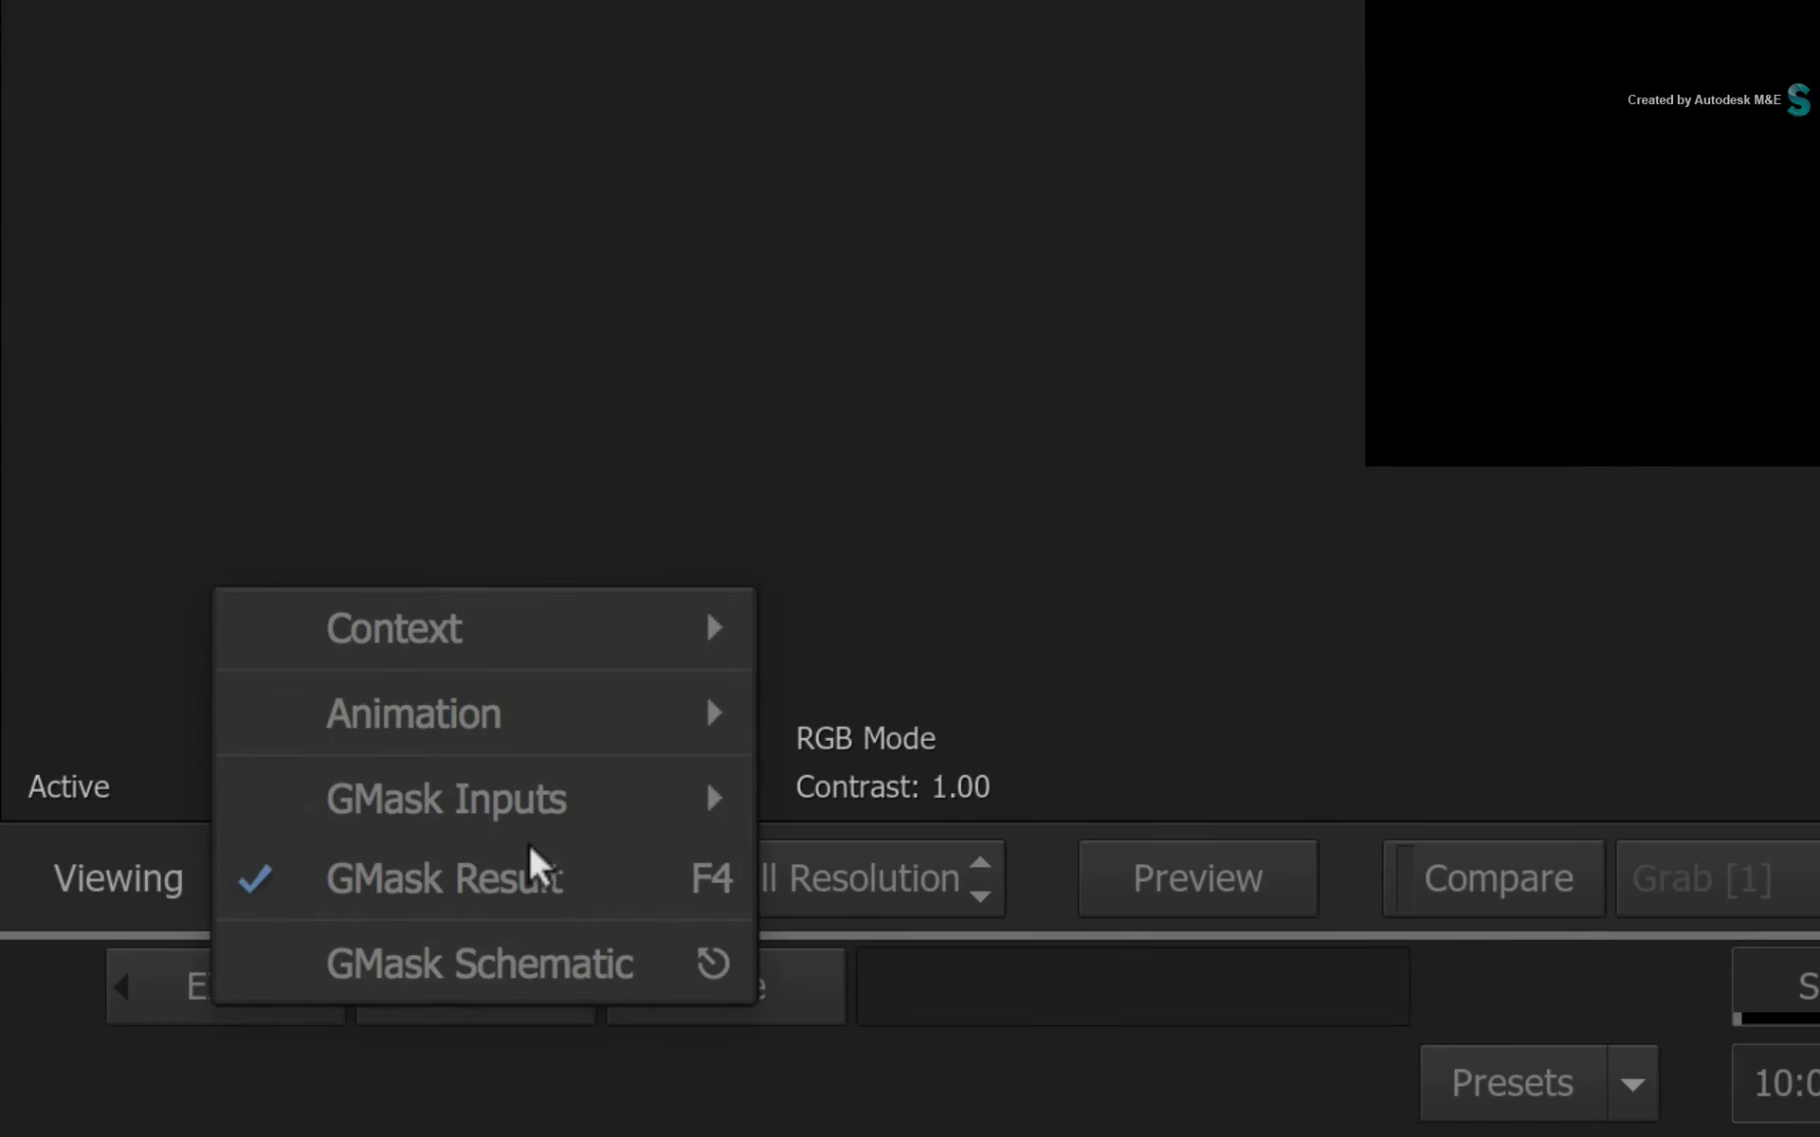
mouse_move(621, 621)
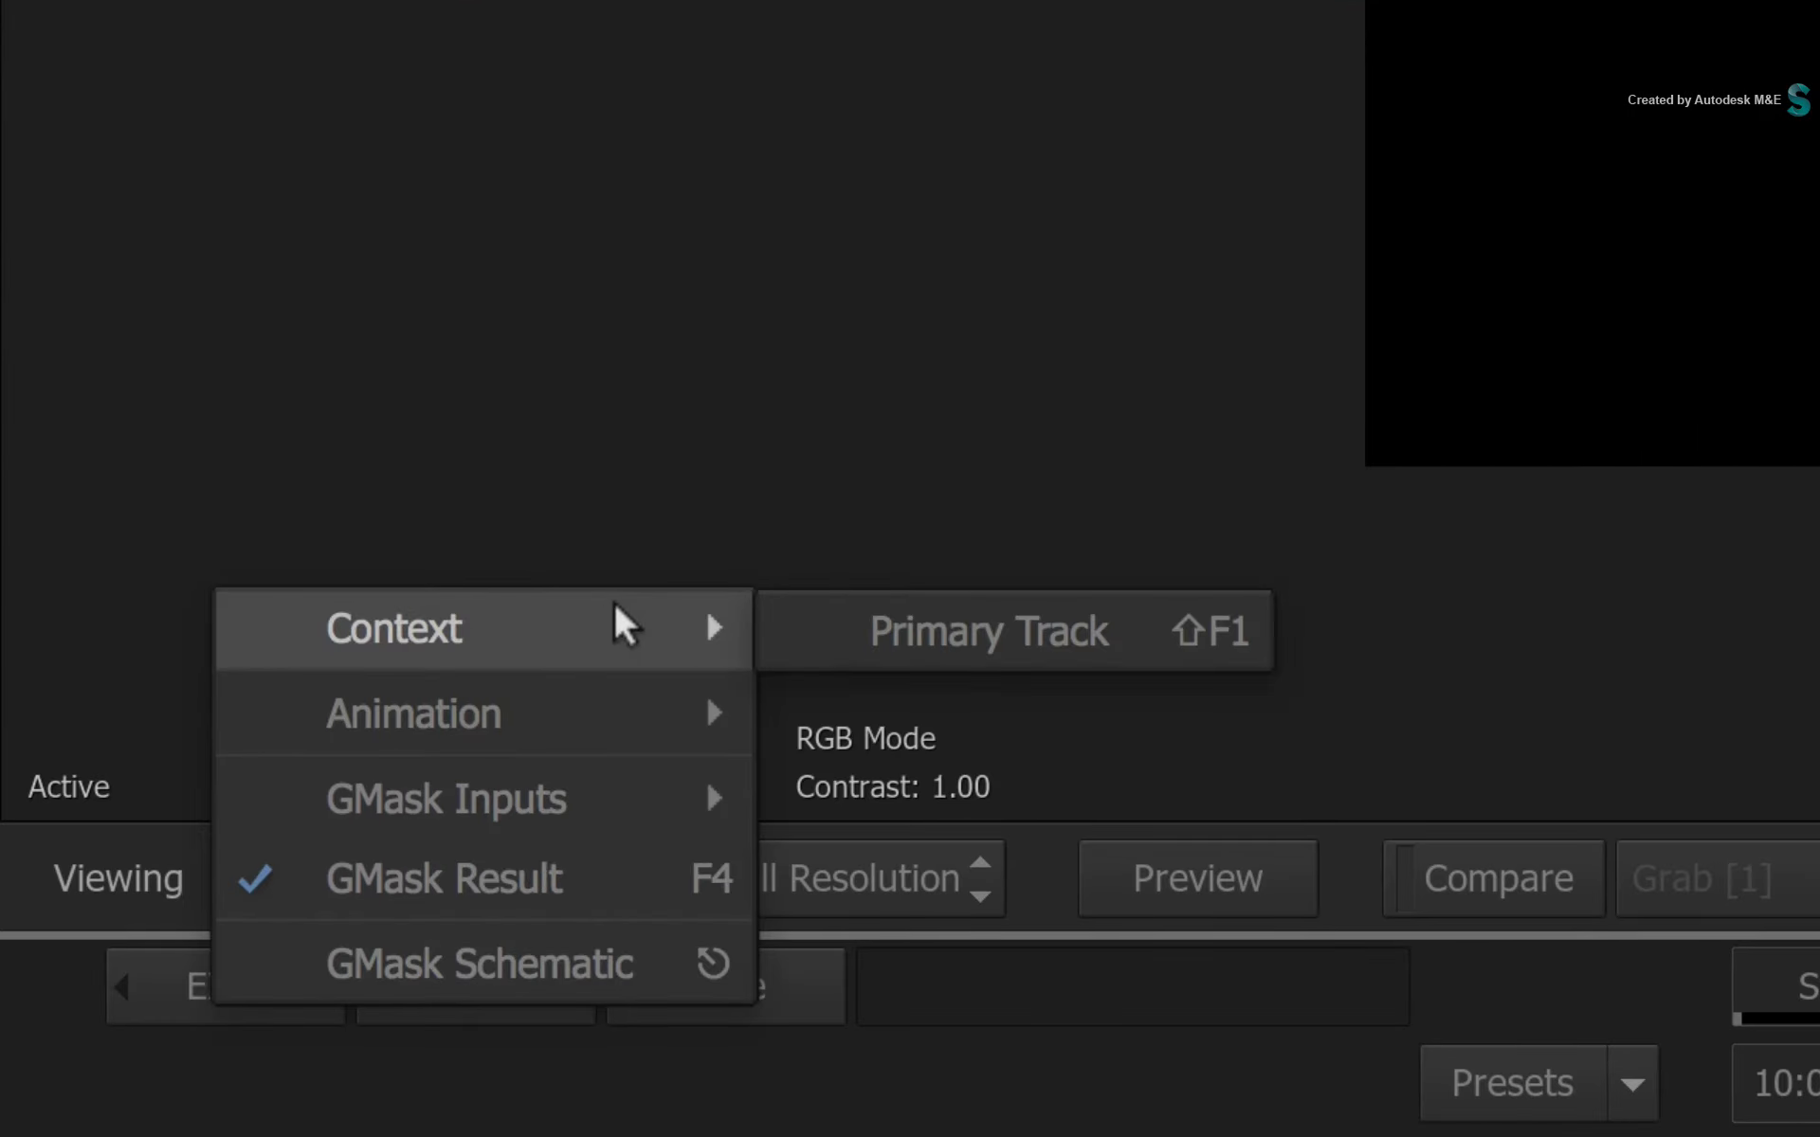
left_click(908, 600)
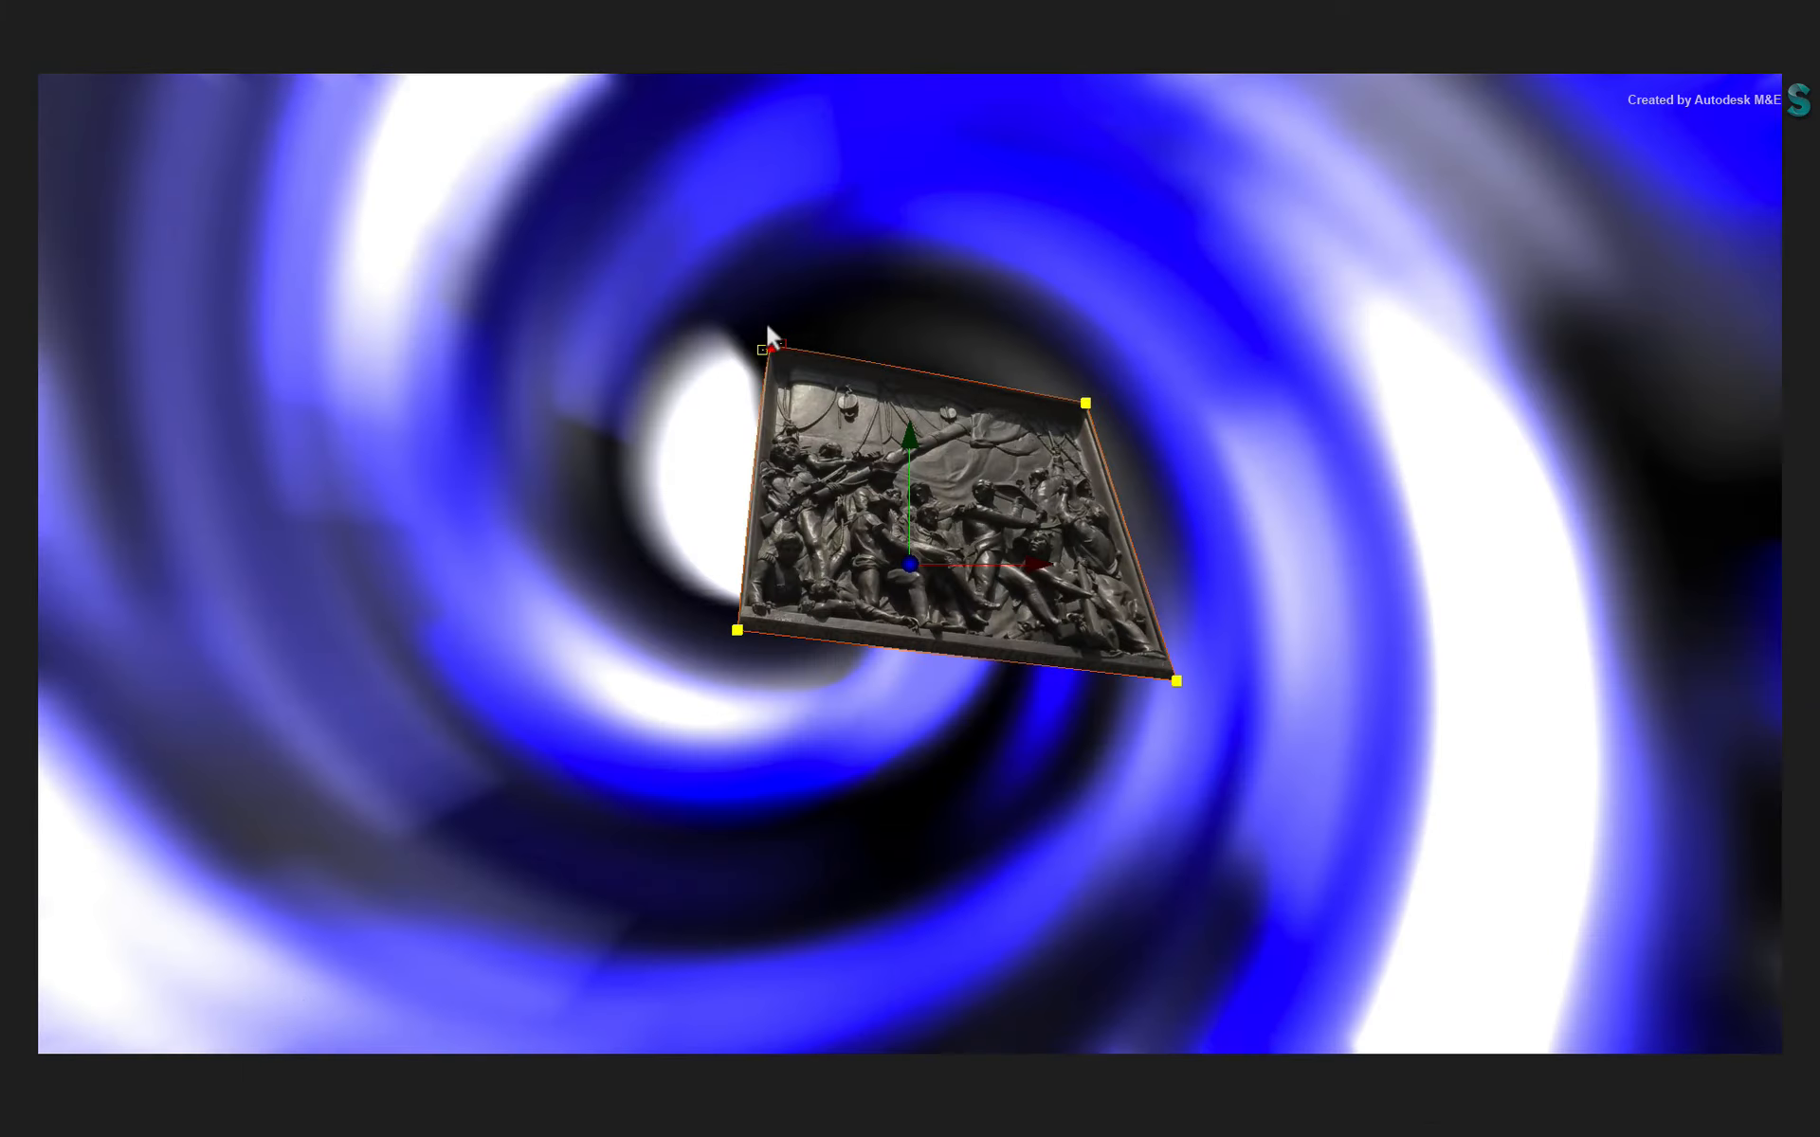
left_click(727, 616)
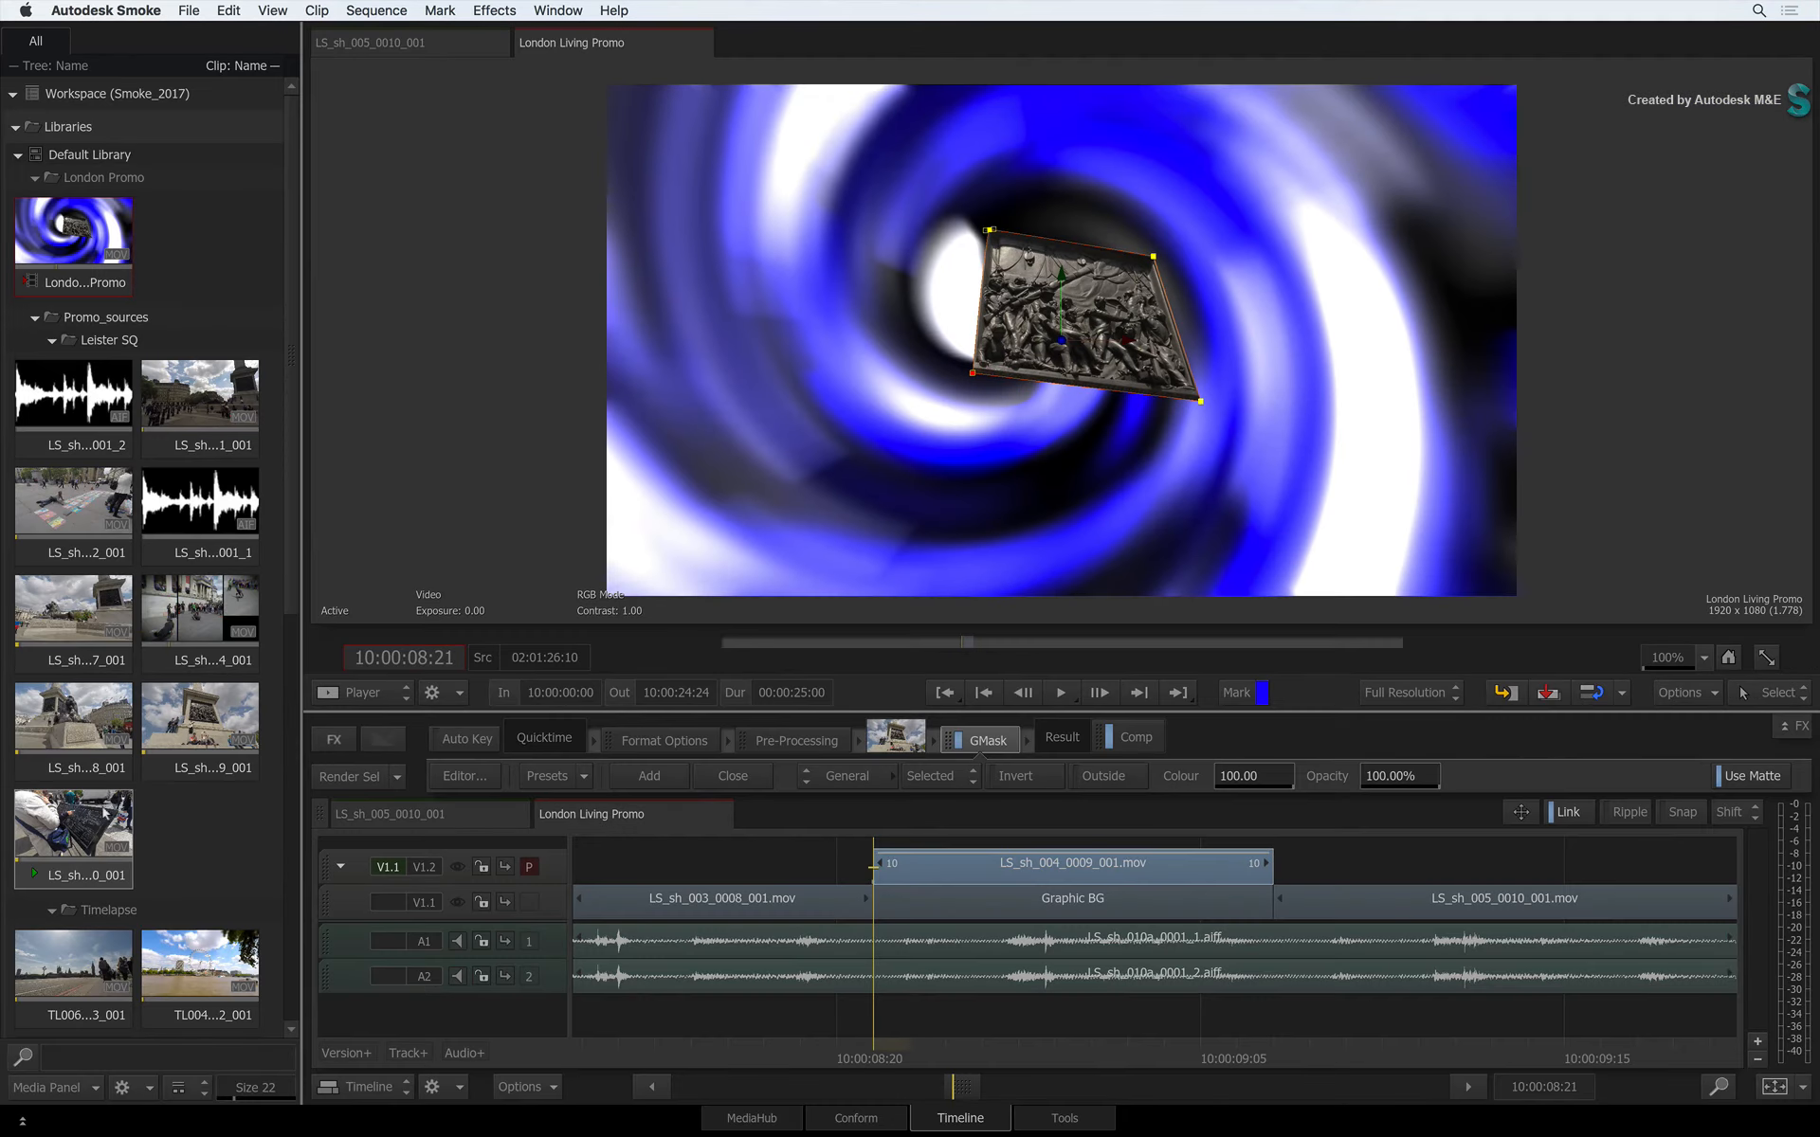
Step: Go to 10:00:09:01 in the timeline and nudge the mask's lower-left point to fit the panel's corner
left_click_drag(886, 1056, 1054, 1038)
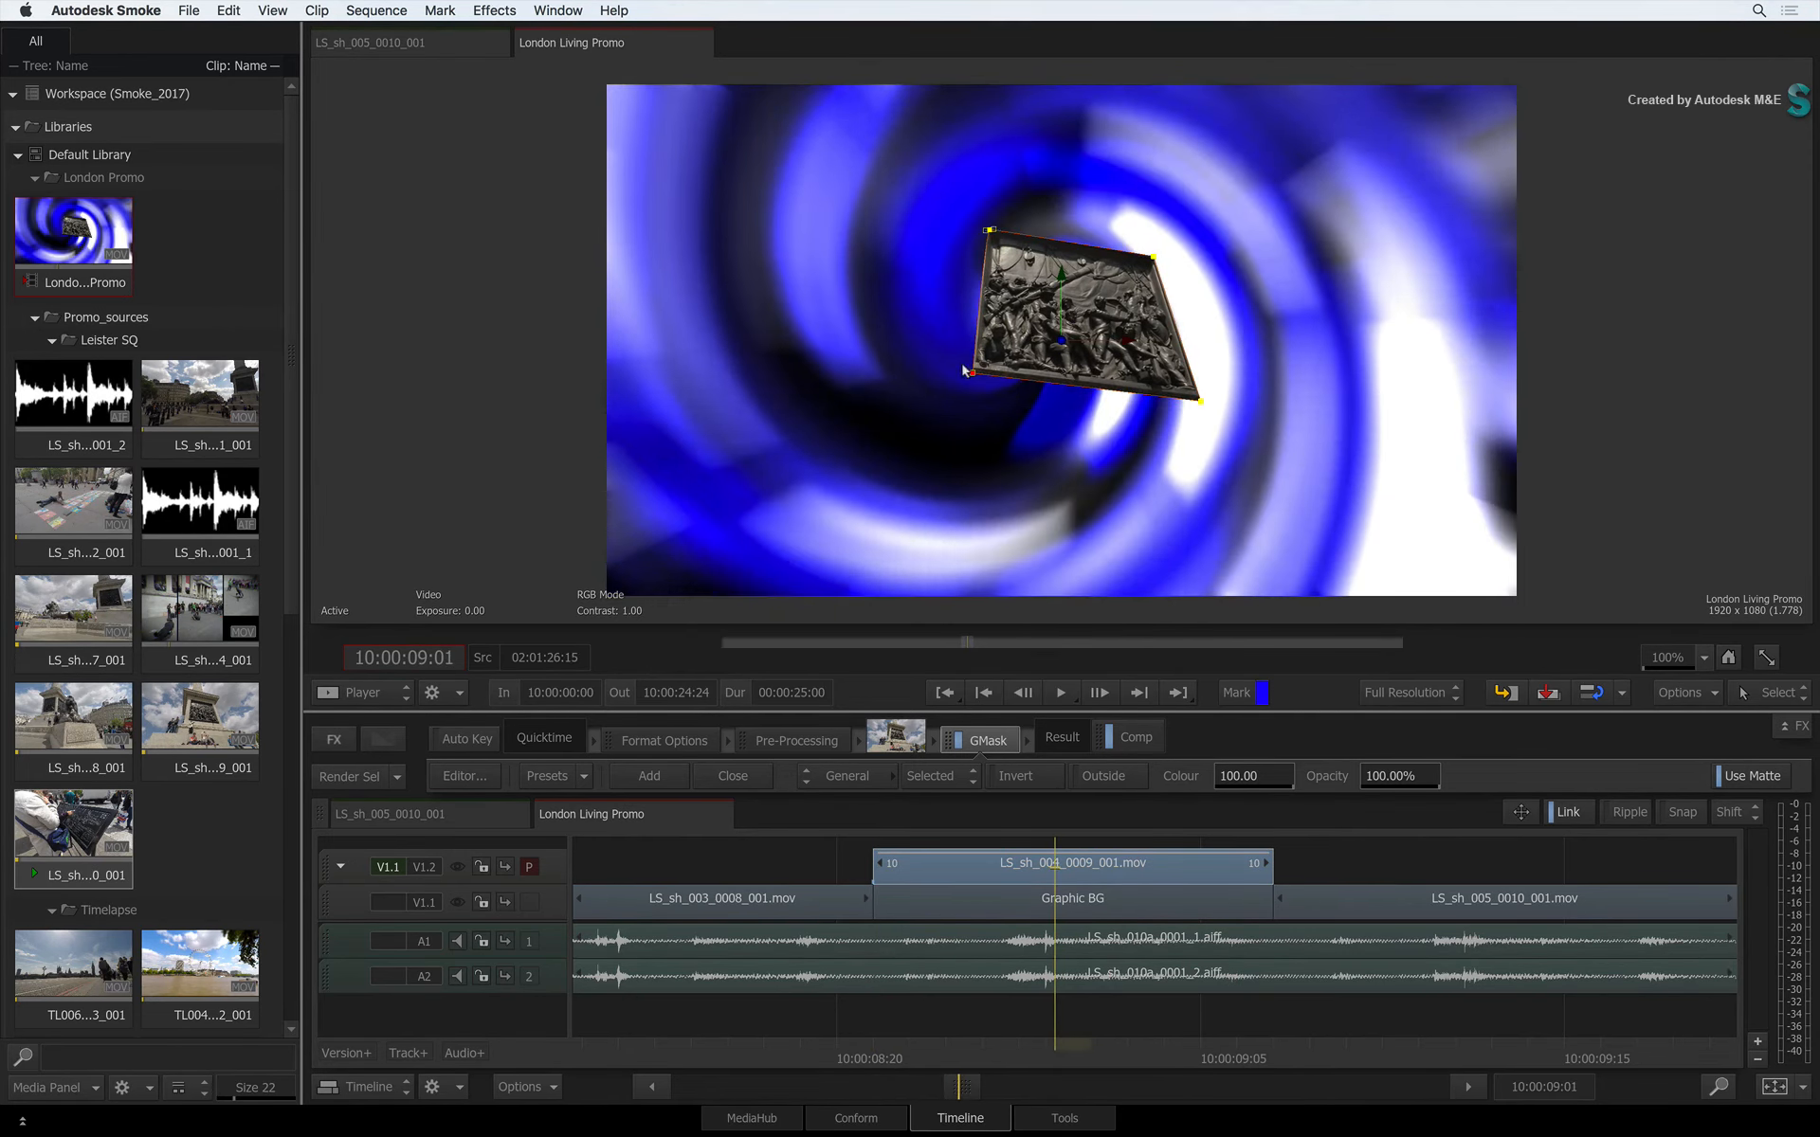
mouse_move(971, 374)
left_mouse_down()
mouse_move(927, 383)
mouse_move(966, 368)
left_mouse_up()
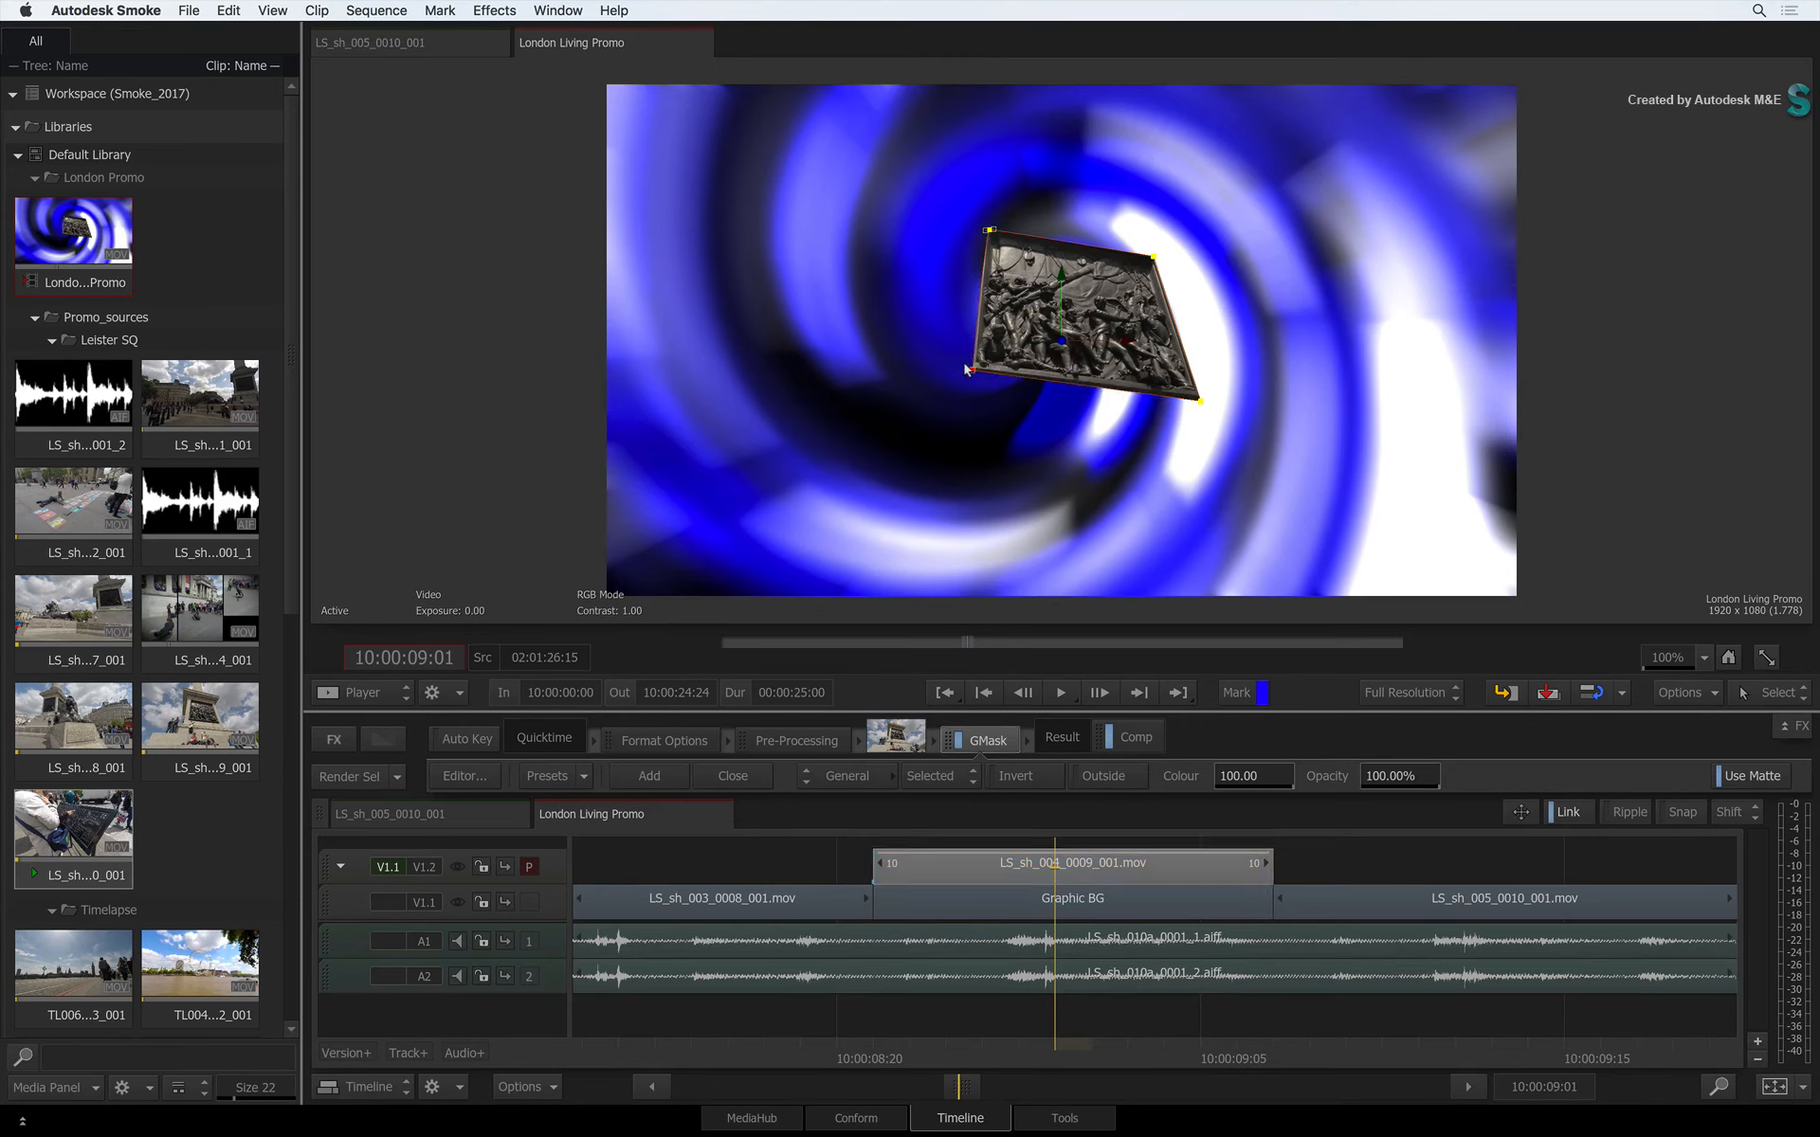
left_click(993, 1020)
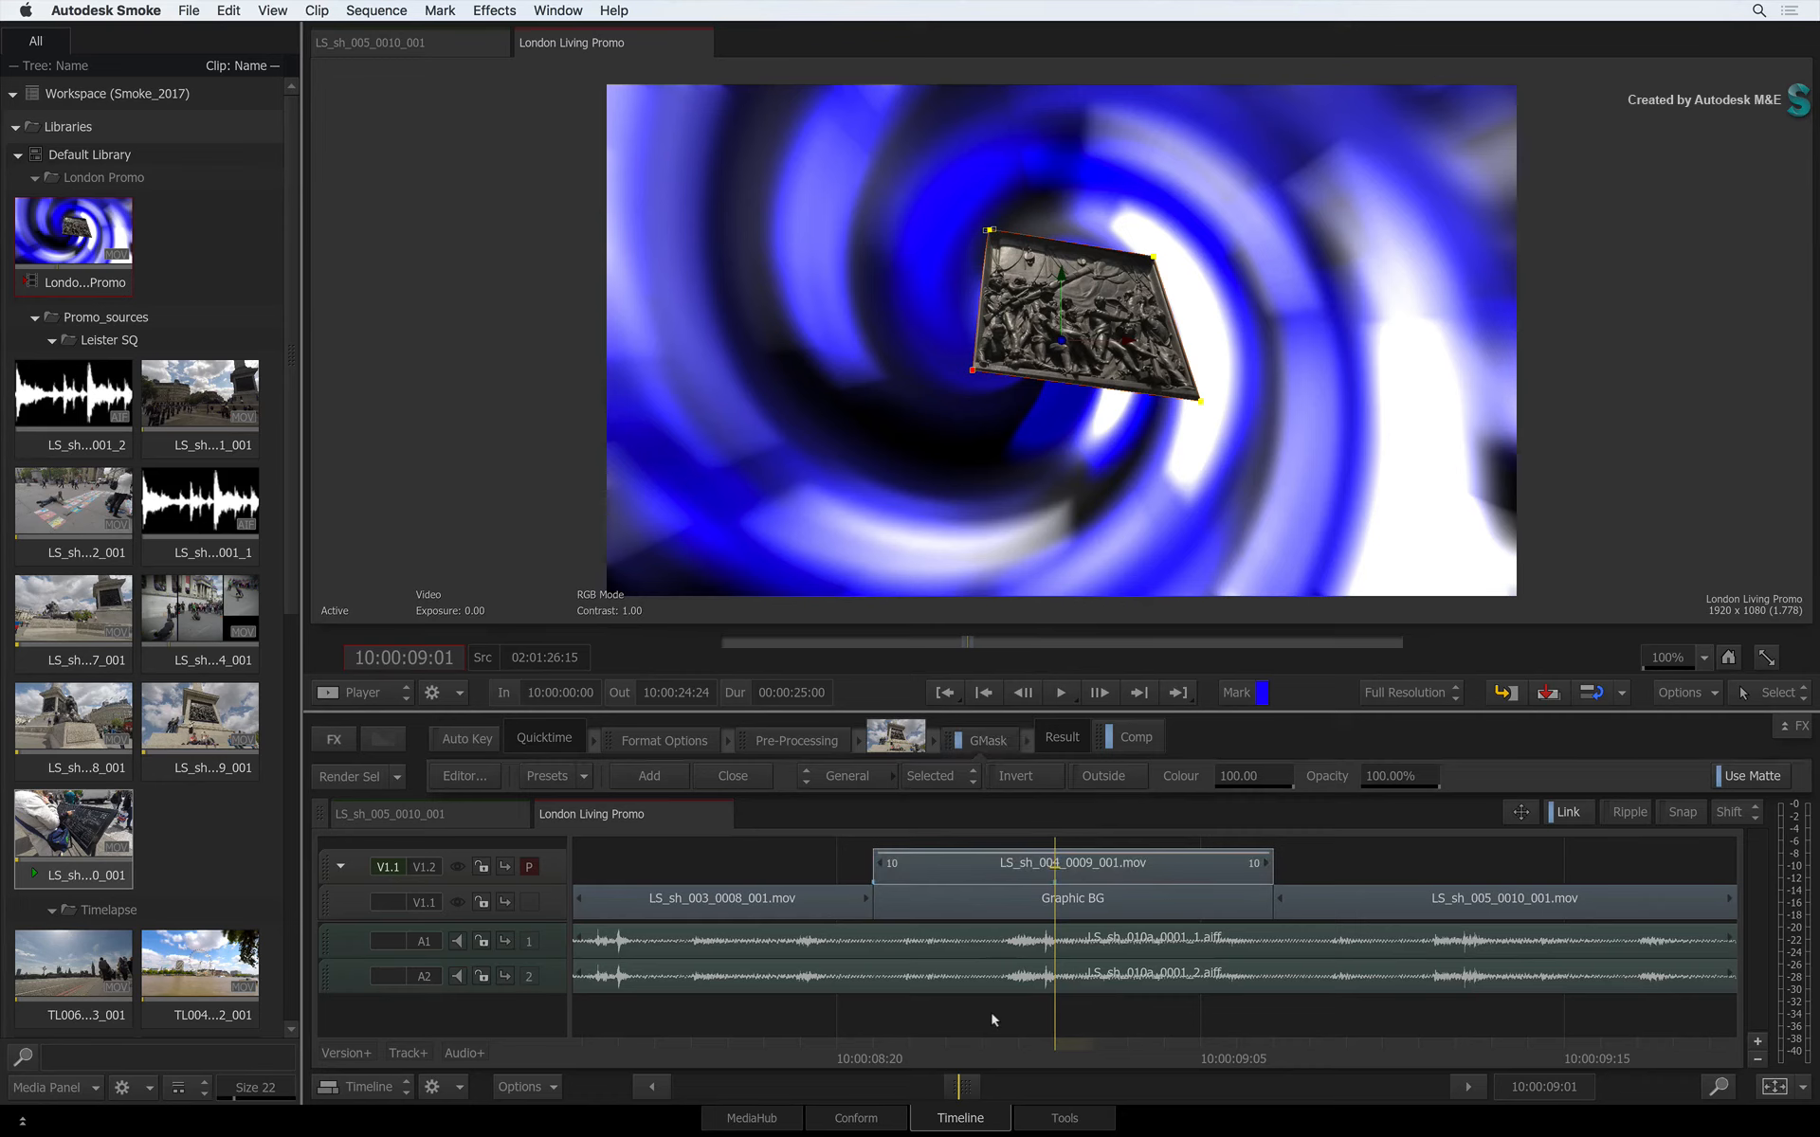